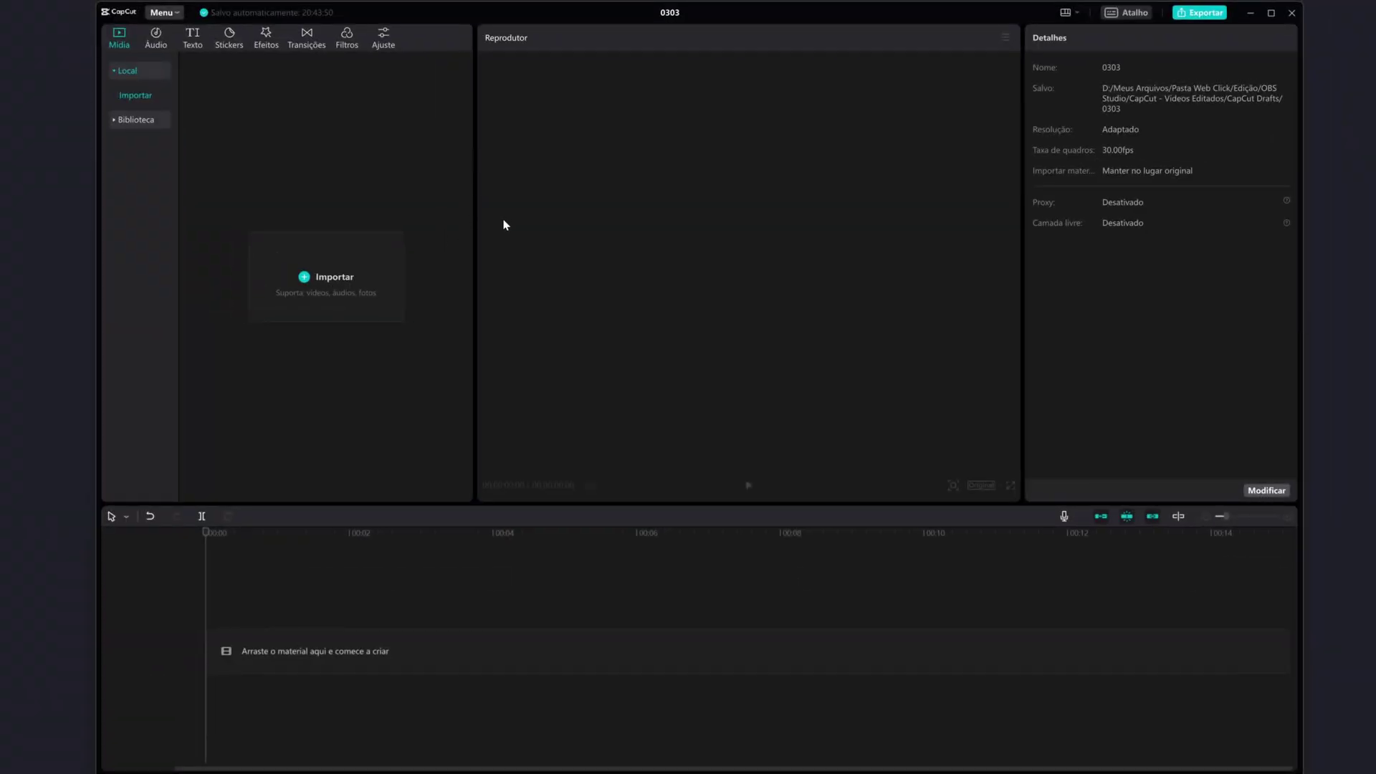
# Step: Select all 11 files in the Capa Thumbnail folder and drag them into CapCut's Mídia panel
pyautogui.click(721, 763)
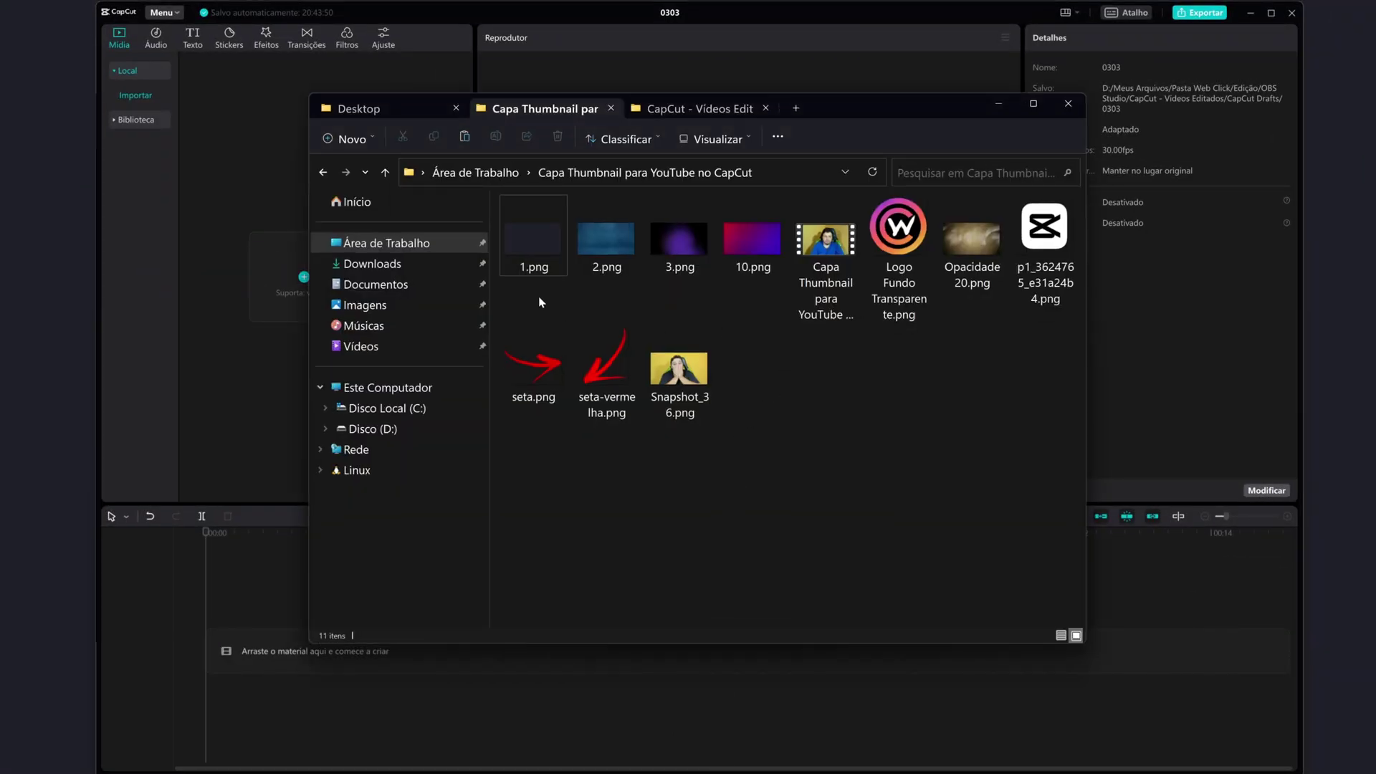
pyautogui.moveTo(539, 296); pyautogui.dragTo(772, 242)
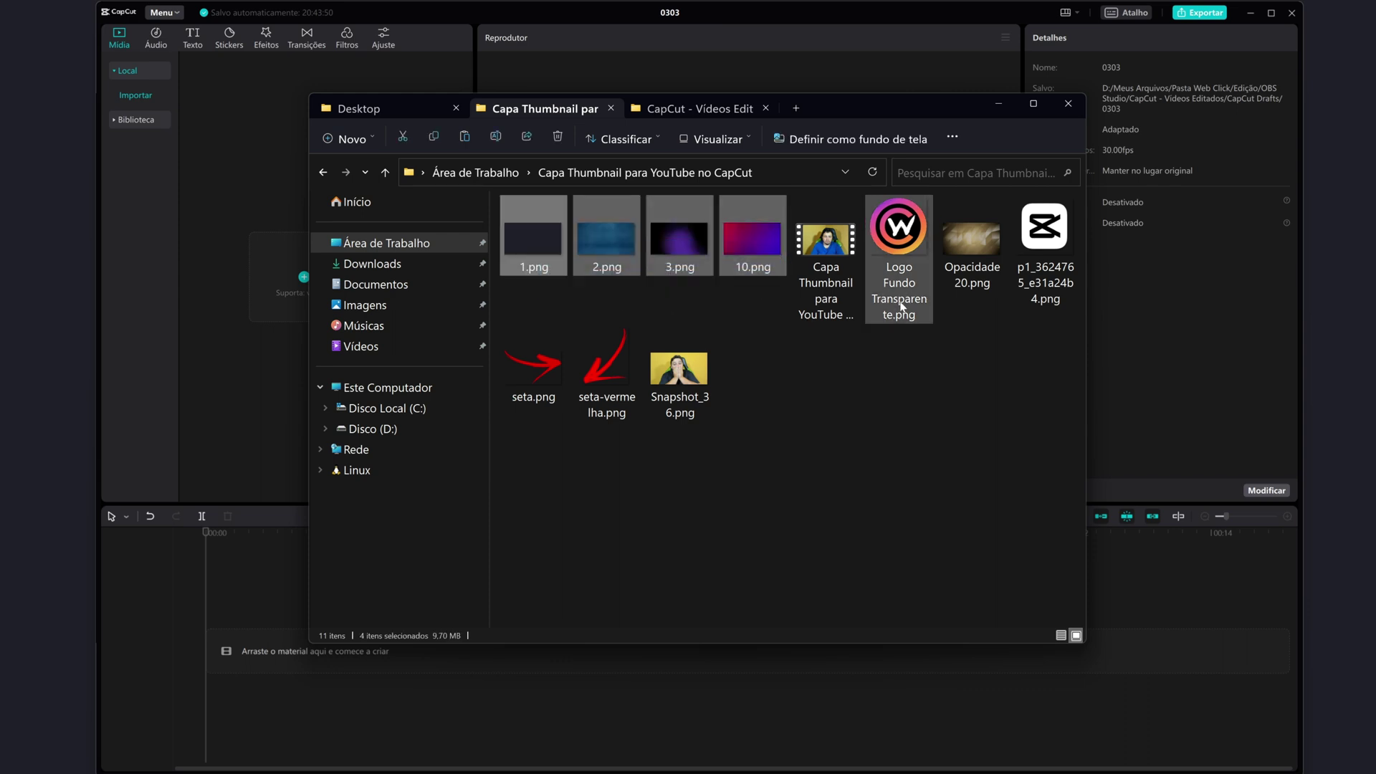
pyautogui.moveTo(973, 318)
pyautogui.mouseDown()
pyautogui.moveTo(978, 269)
pyautogui.moveTo(922, 423)
pyautogui.mouseUp()
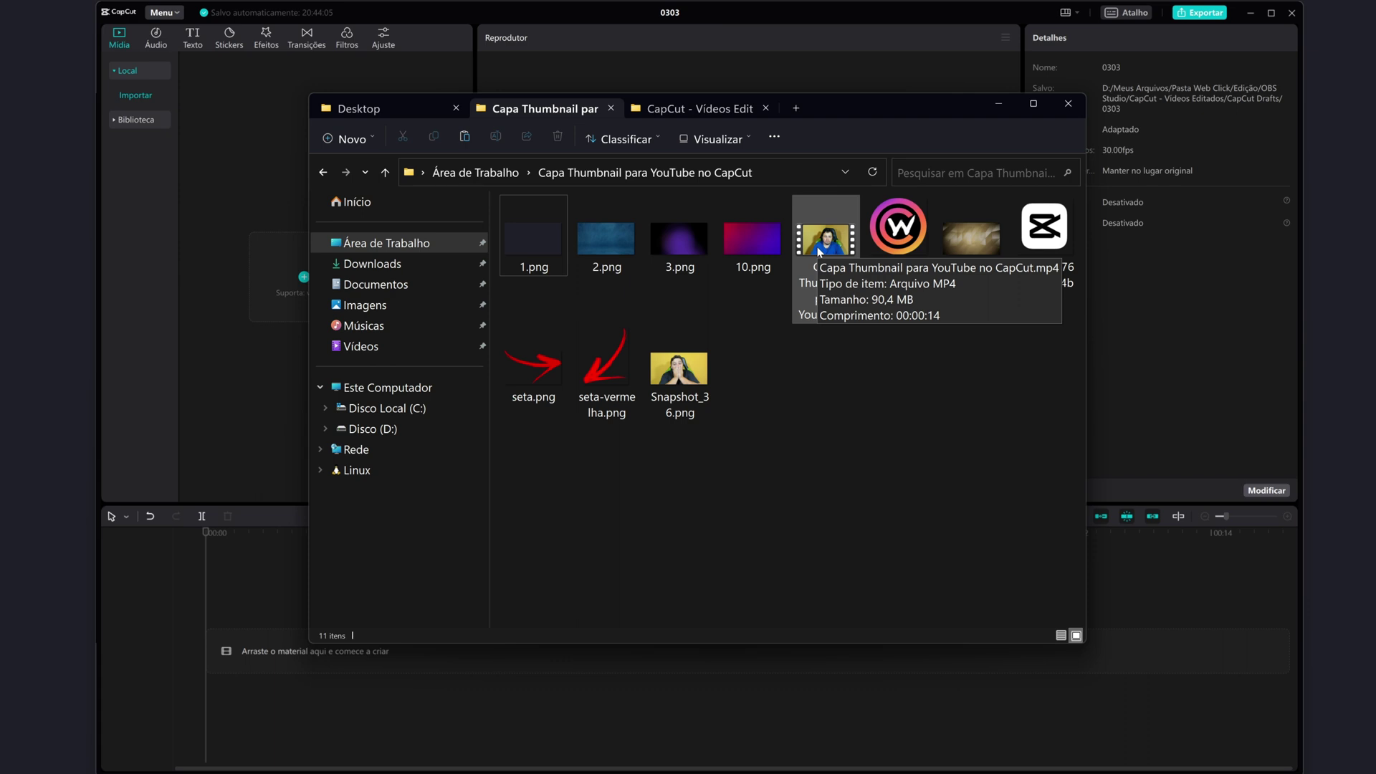
pyautogui.moveTo(907, 243)
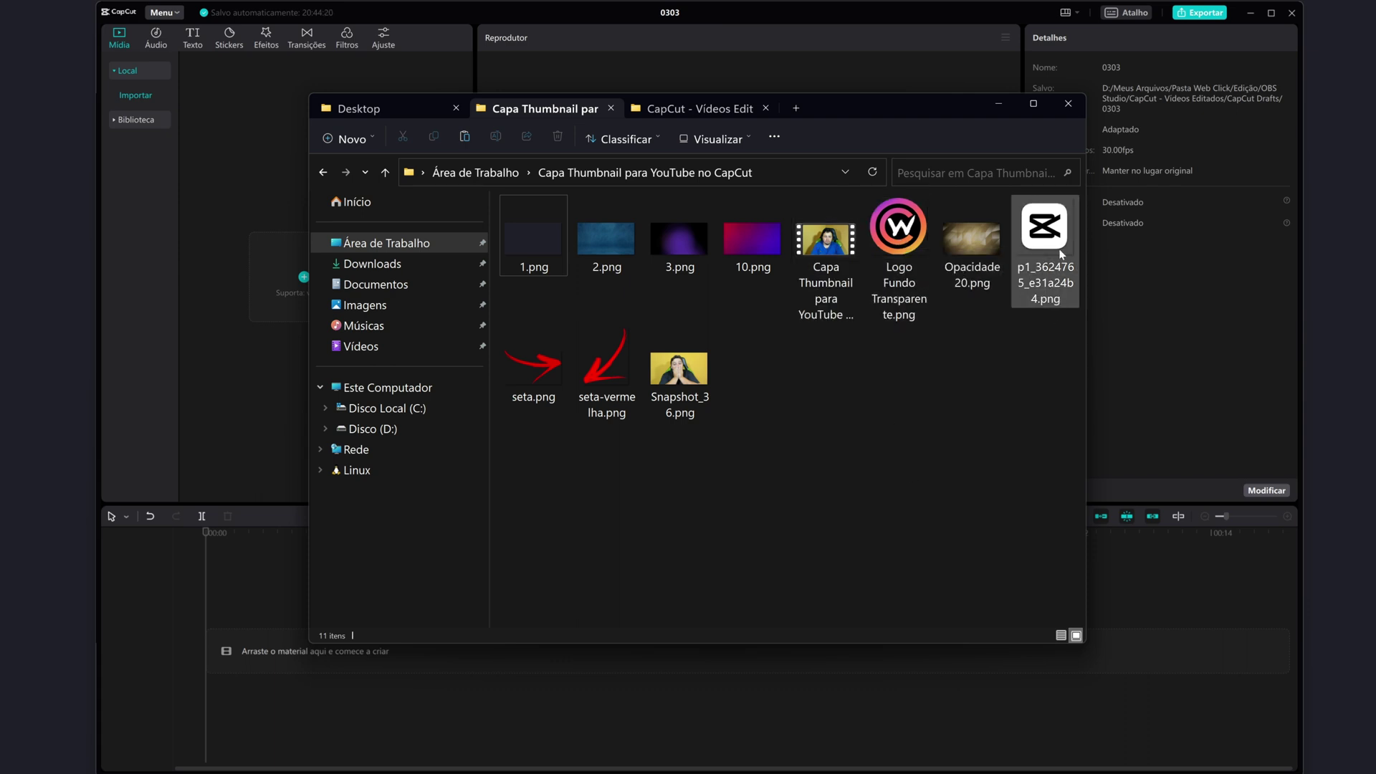
pyautogui.moveTo(1038, 244)
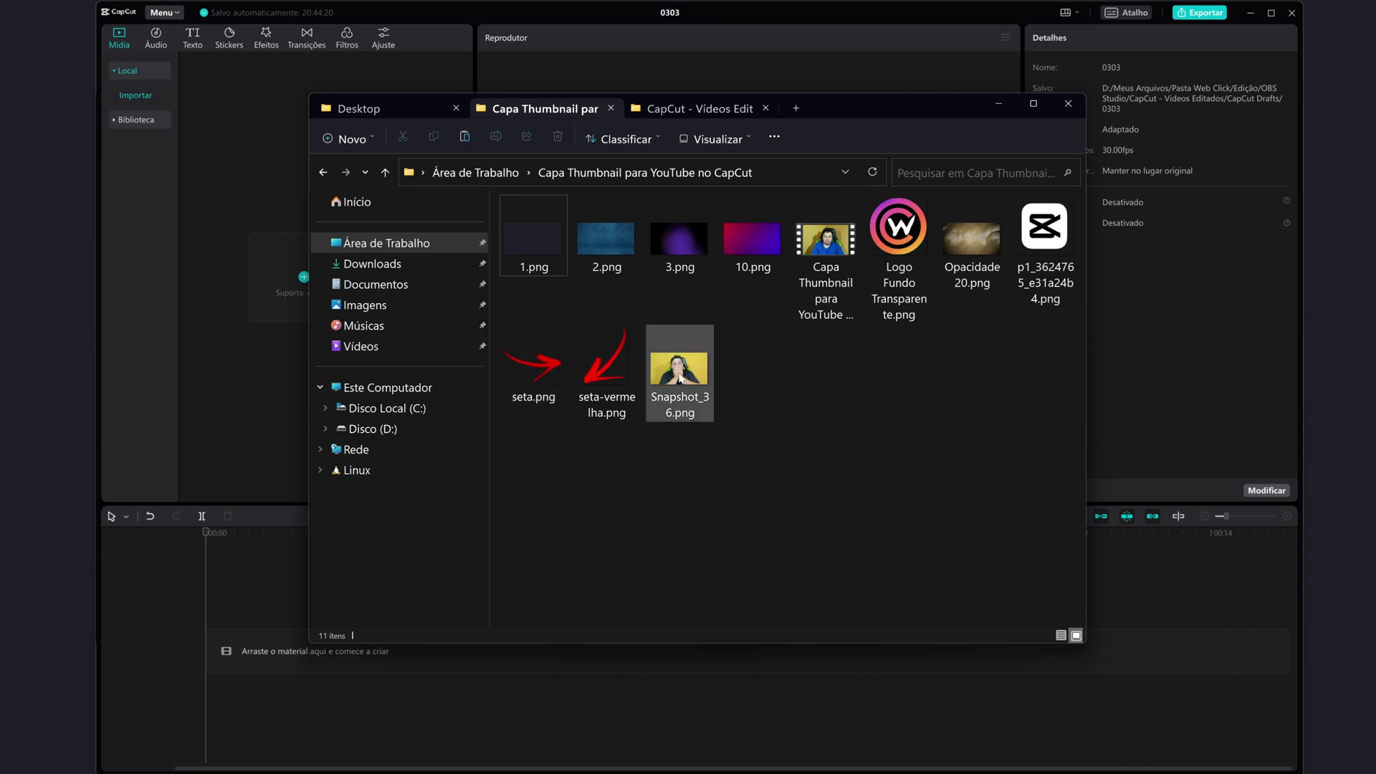
pyautogui.moveTo(679, 378)
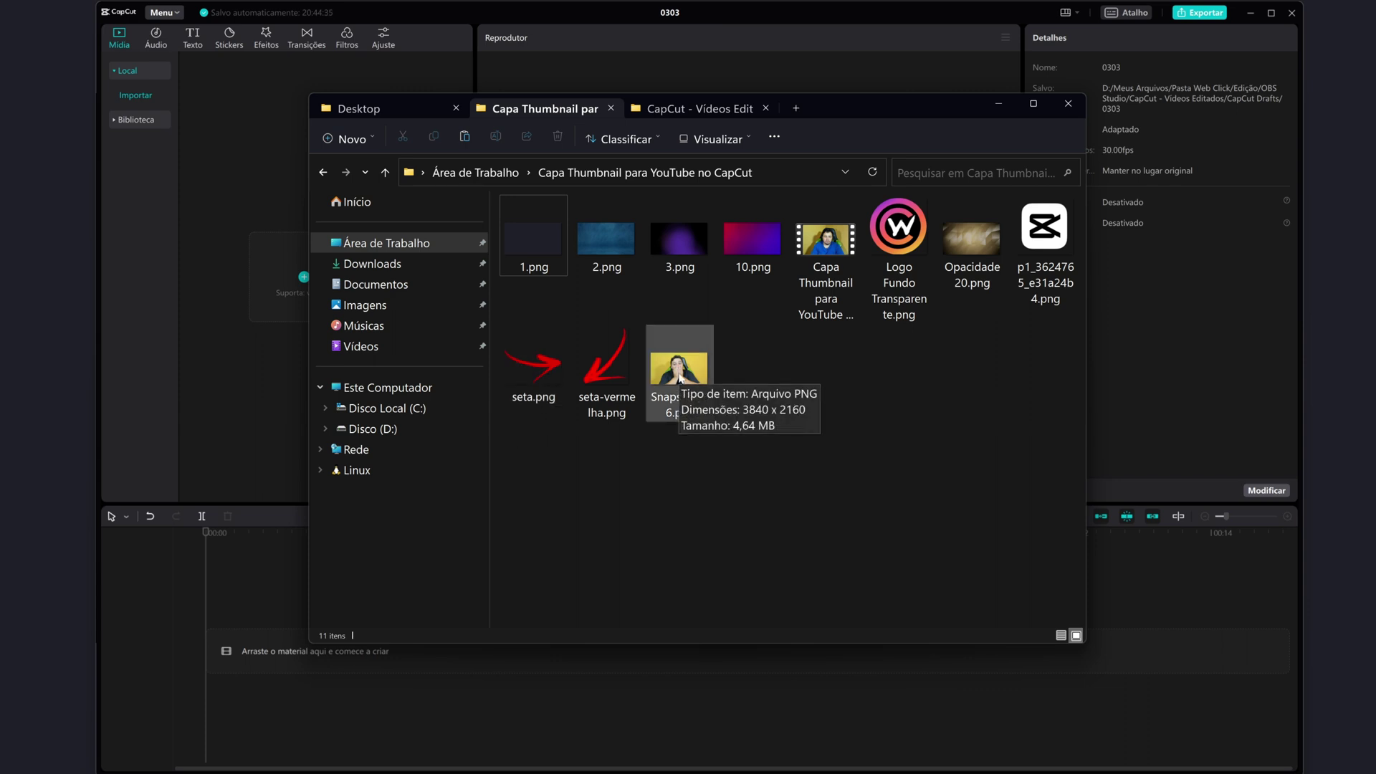
pyautogui.moveTo(500, 429); pyautogui.dragTo(1050, 231)
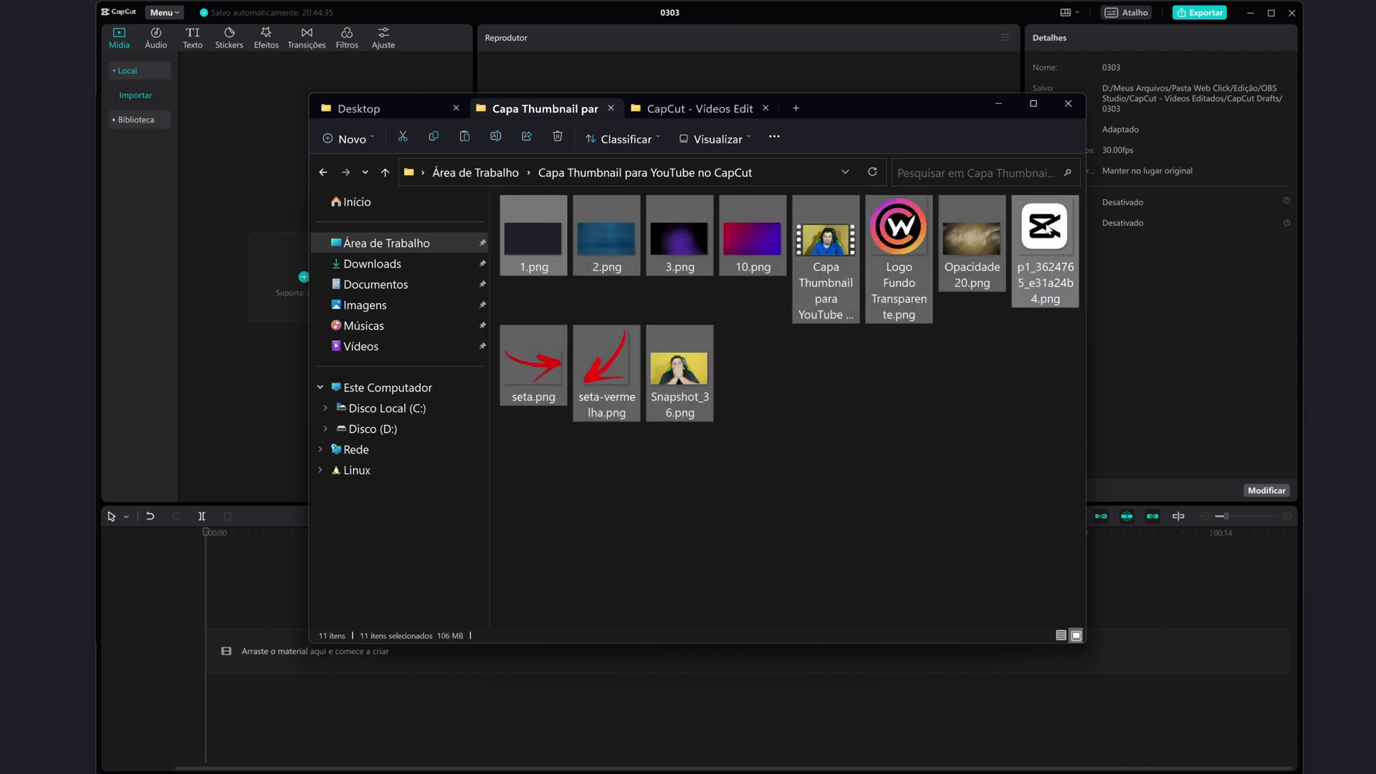
pyautogui.moveTo(515, 231); pyautogui.dragTo(230, 129)
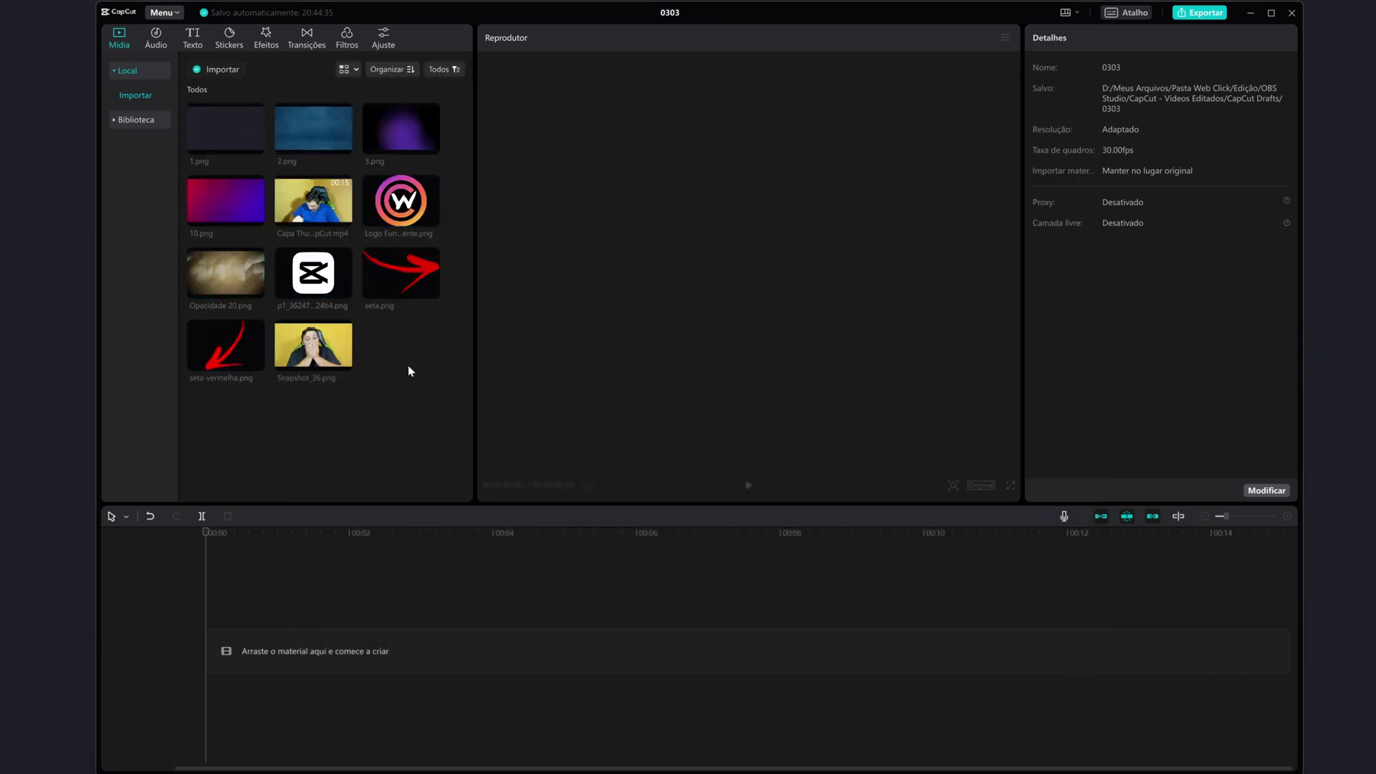
# Step: Place Capa Thumbnail para YouTube no CapCut.mp4 on the timeline and scrub through its frames
pyautogui.moveTo(199, 567); pyautogui.dragTo(222, 649)
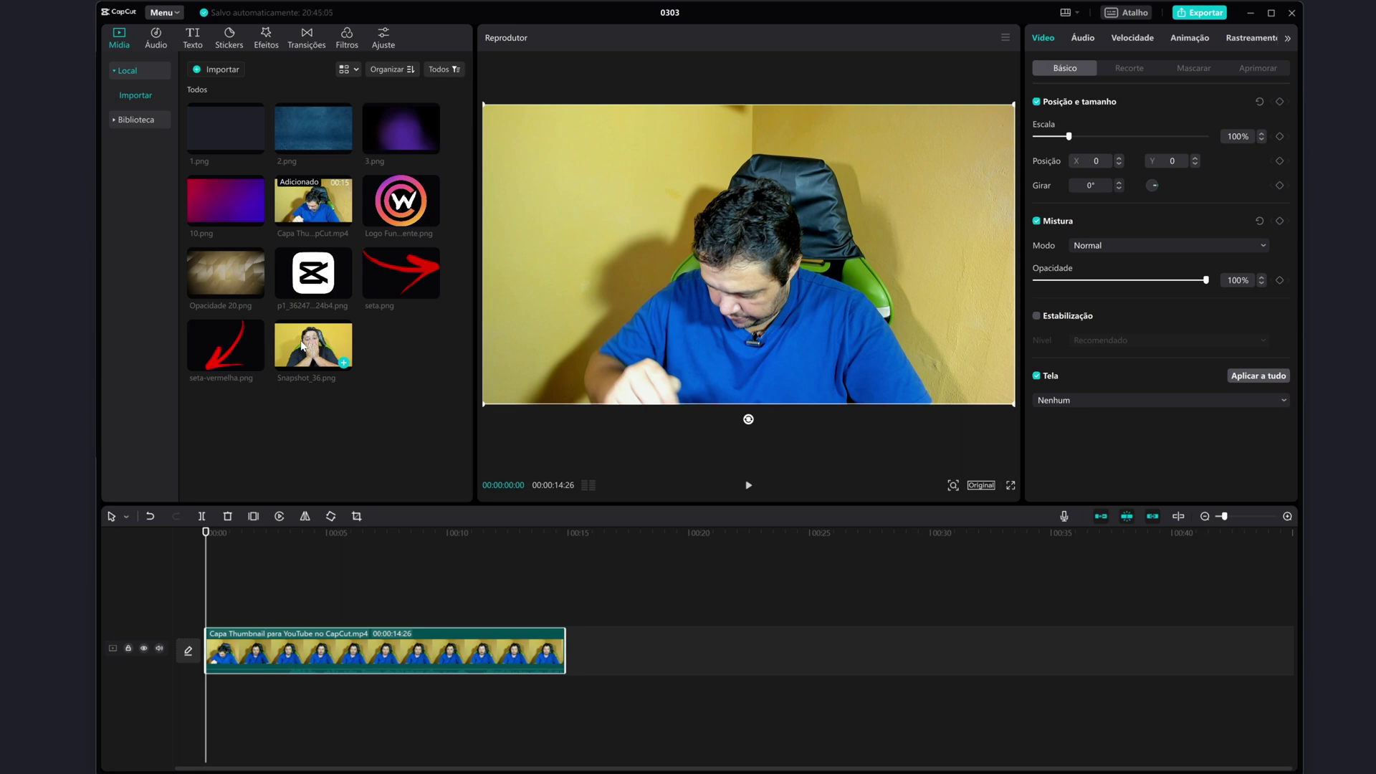
pyautogui.click(215, 537)
pyautogui.moveTo(221, 541); pyautogui.dragTo(409, 563)
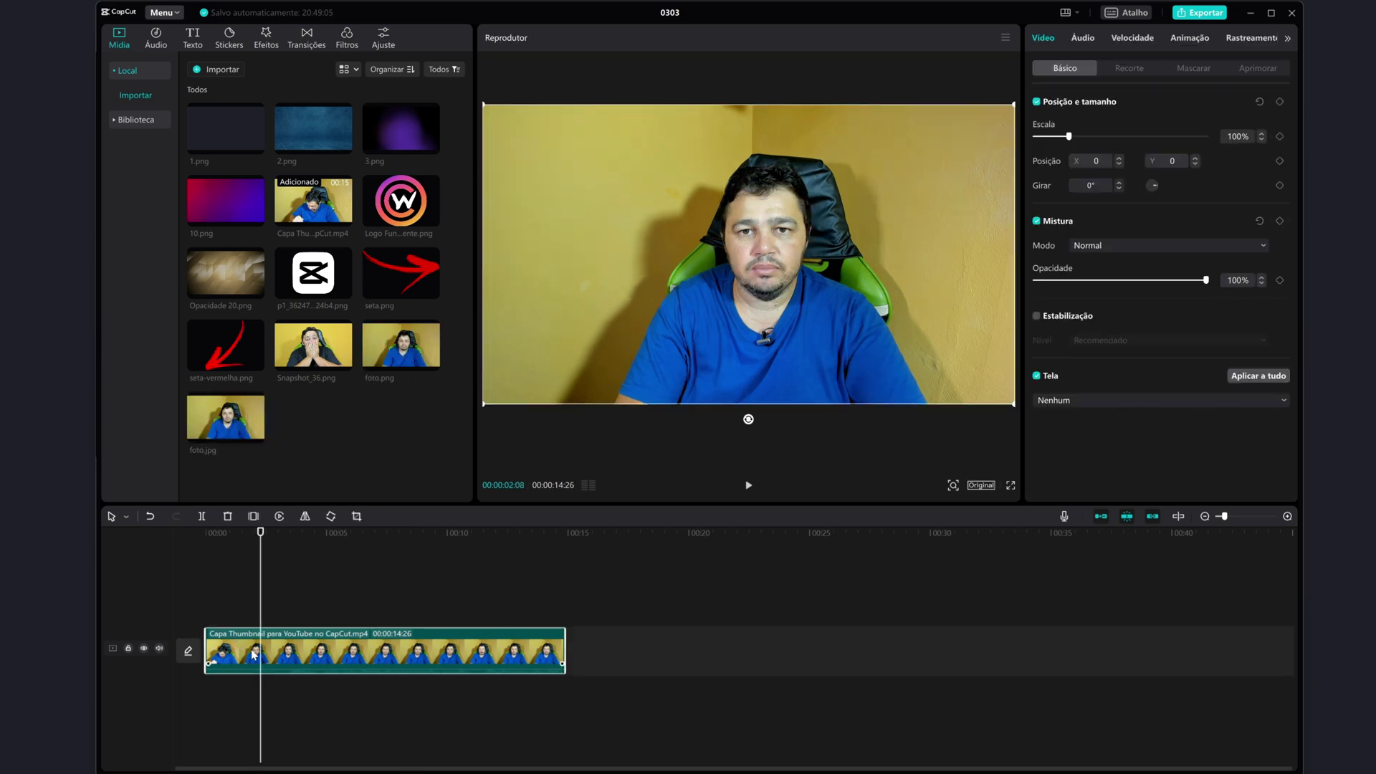
pyautogui.click(747, 486)
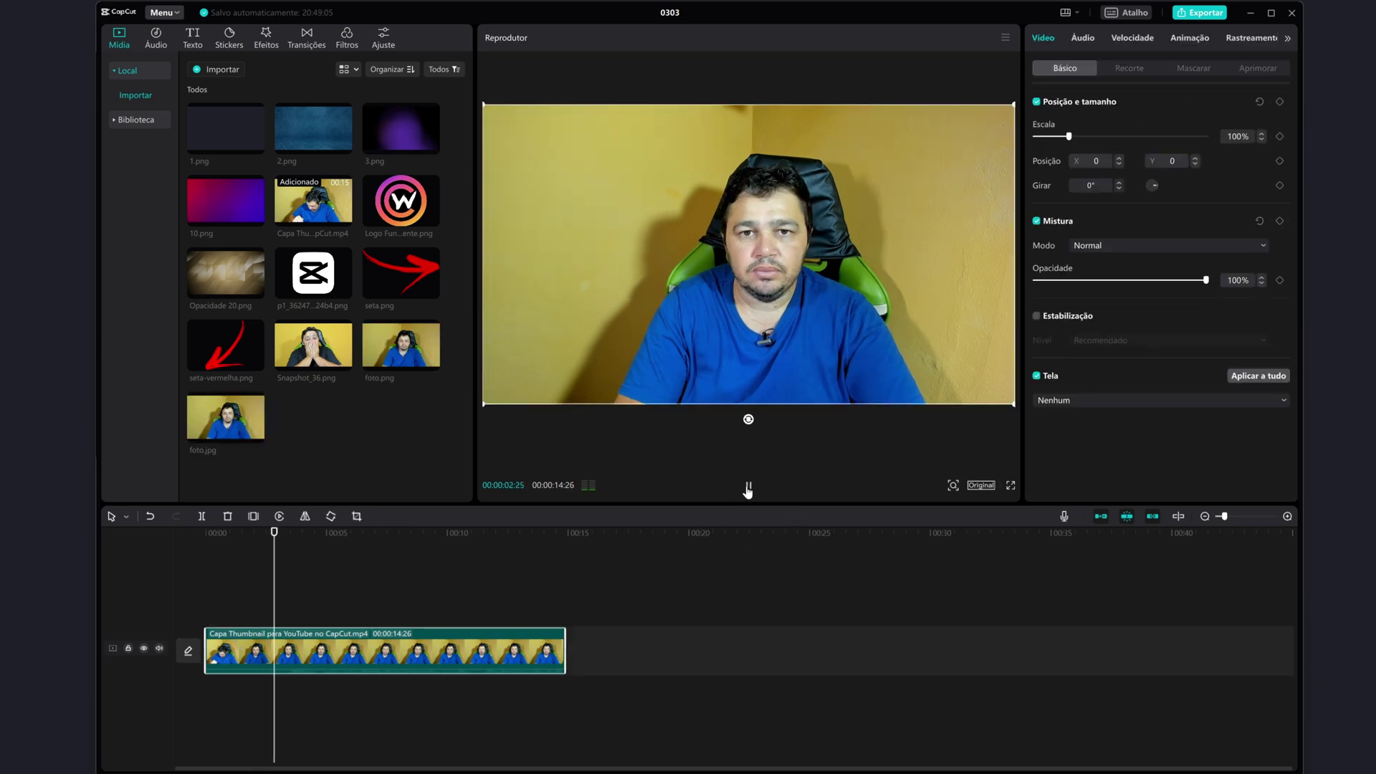
pyautogui.click(343, 554)
# Step: Place purple 3.png beneath the video at the timeline start, trimmed to 00:00:03:22
pyautogui.moveTo(345, 555); pyautogui.dragTo(265, 548)
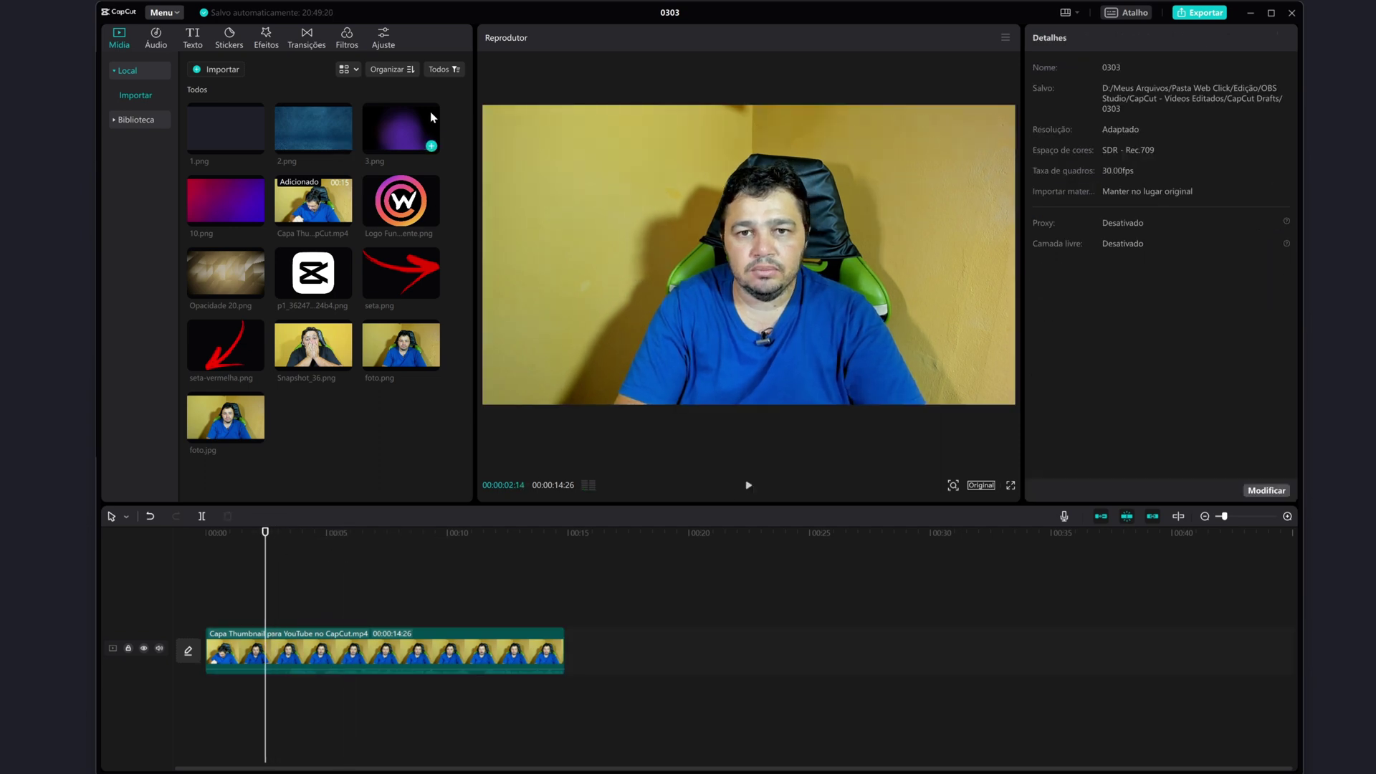
pyautogui.moveTo(392, 144)
pyautogui.mouseDown()
pyautogui.moveTo(282, 579)
pyautogui.moveTo(203, 608)
pyautogui.mouseUp()
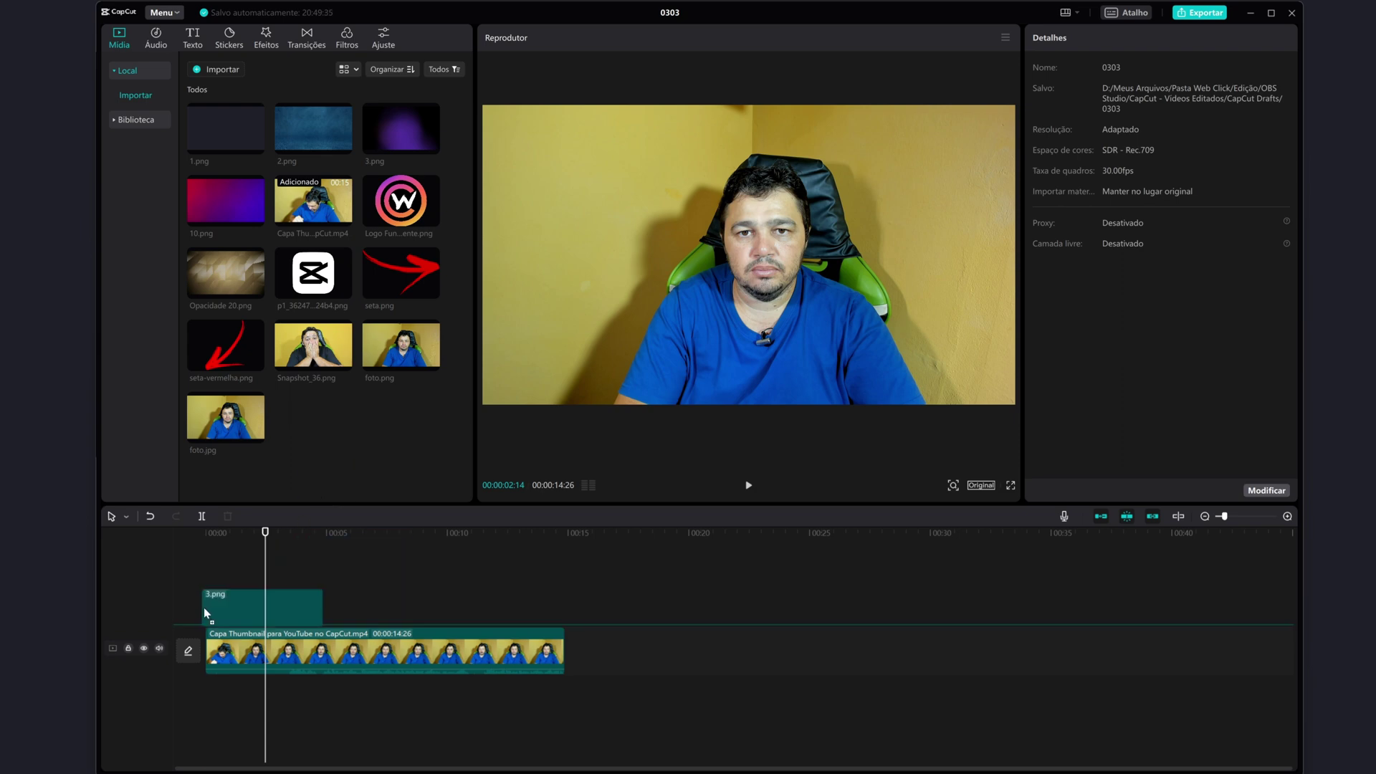
pyautogui.moveTo(282, 634)
pyautogui.mouseDown()
pyautogui.moveTo(289, 571)
pyautogui.moveTo(265, 595)
pyautogui.mouseUp()
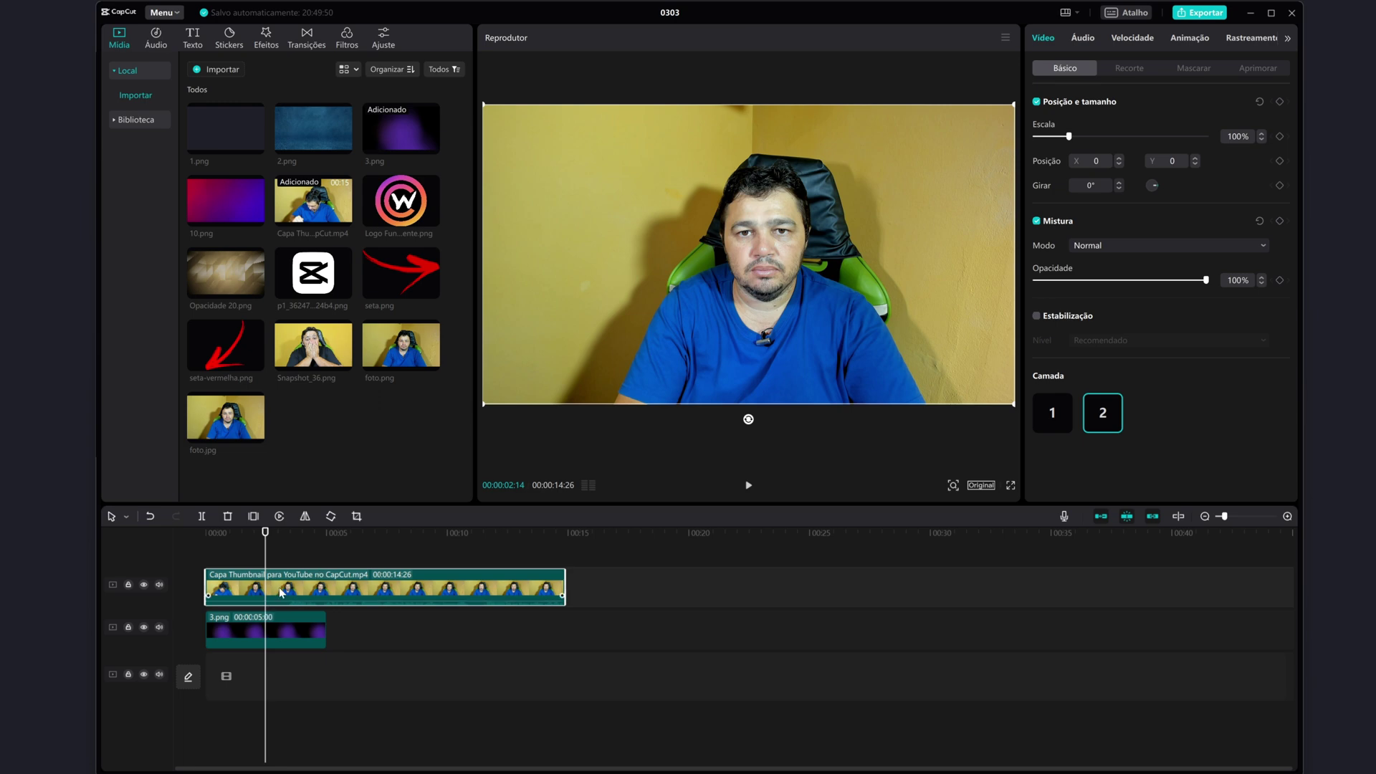
pyautogui.moveTo(325, 618)
pyautogui.mouseDown()
pyautogui.moveTo(562, 618)
pyautogui.moveTo(281, 617)
pyautogui.mouseUp()
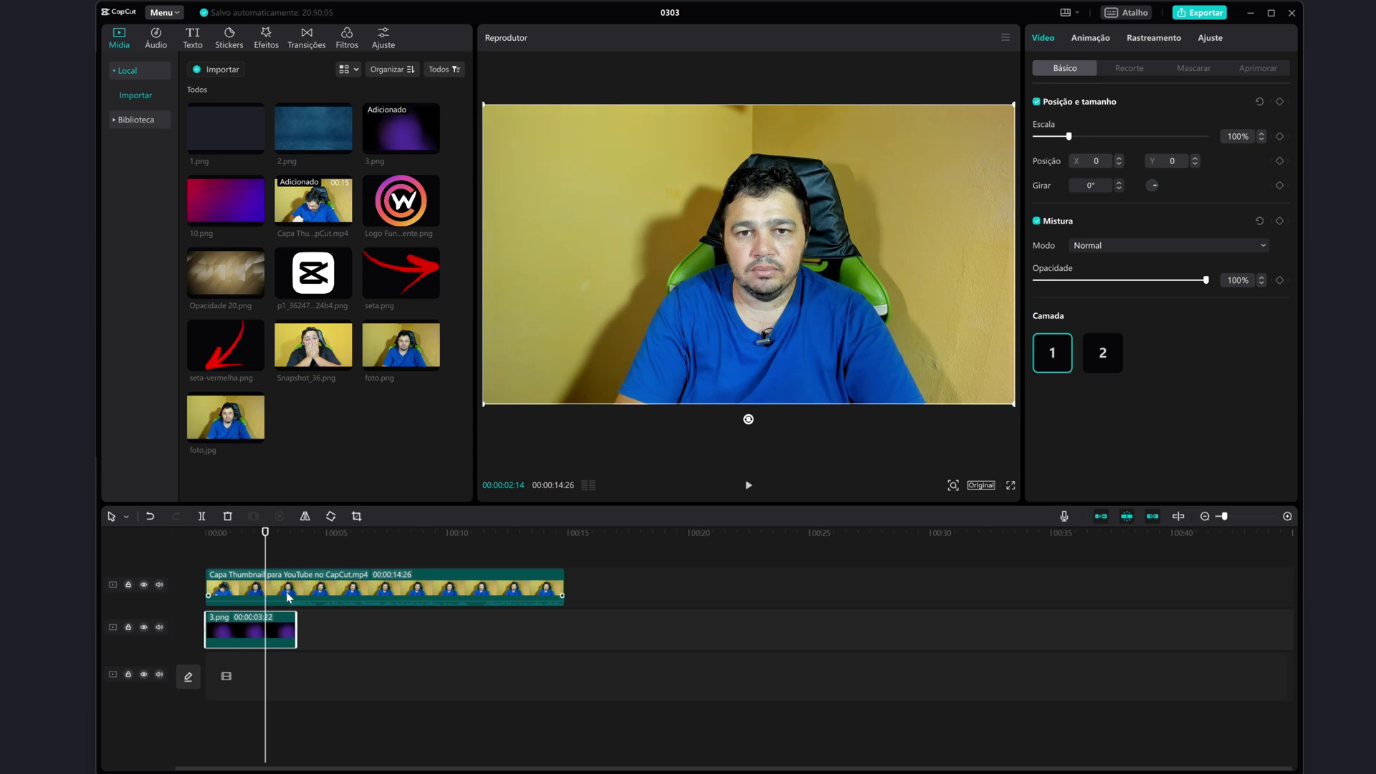
pyautogui.click(289, 597)
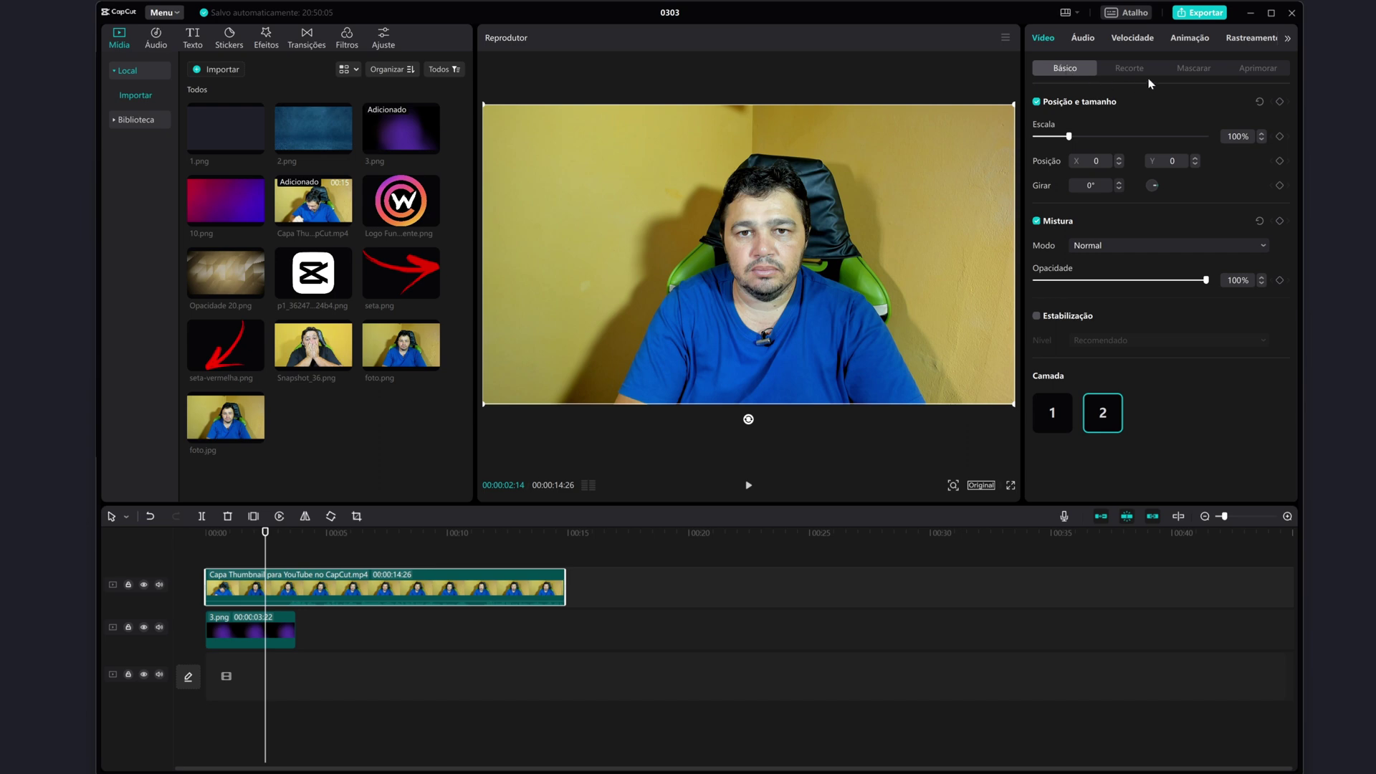
# Step: Try the Dividir, Película, Retângulo, Coração and Estrela masks, then apply the Círculo mask
pyautogui.click(1188, 74)
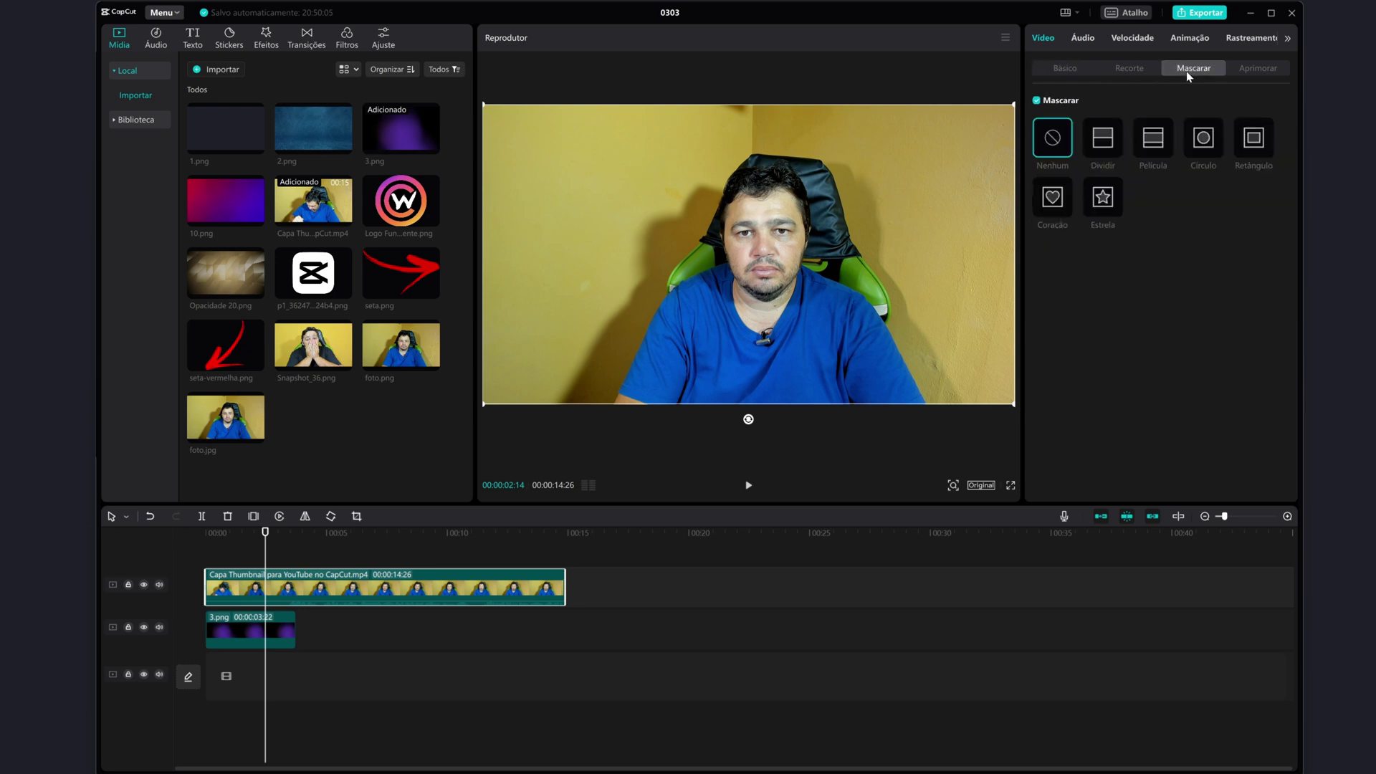
pyautogui.click(1106, 141)
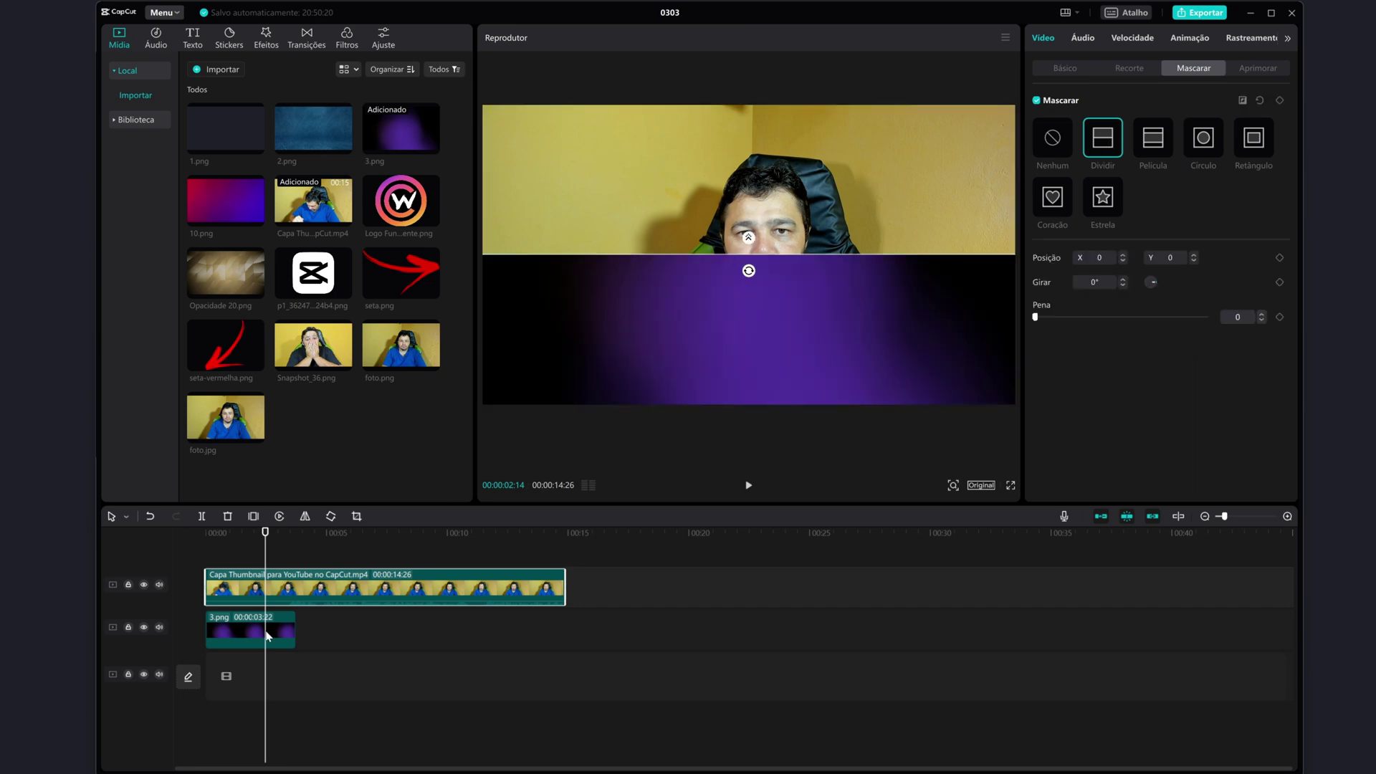
pyautogui.click(1156, 140)
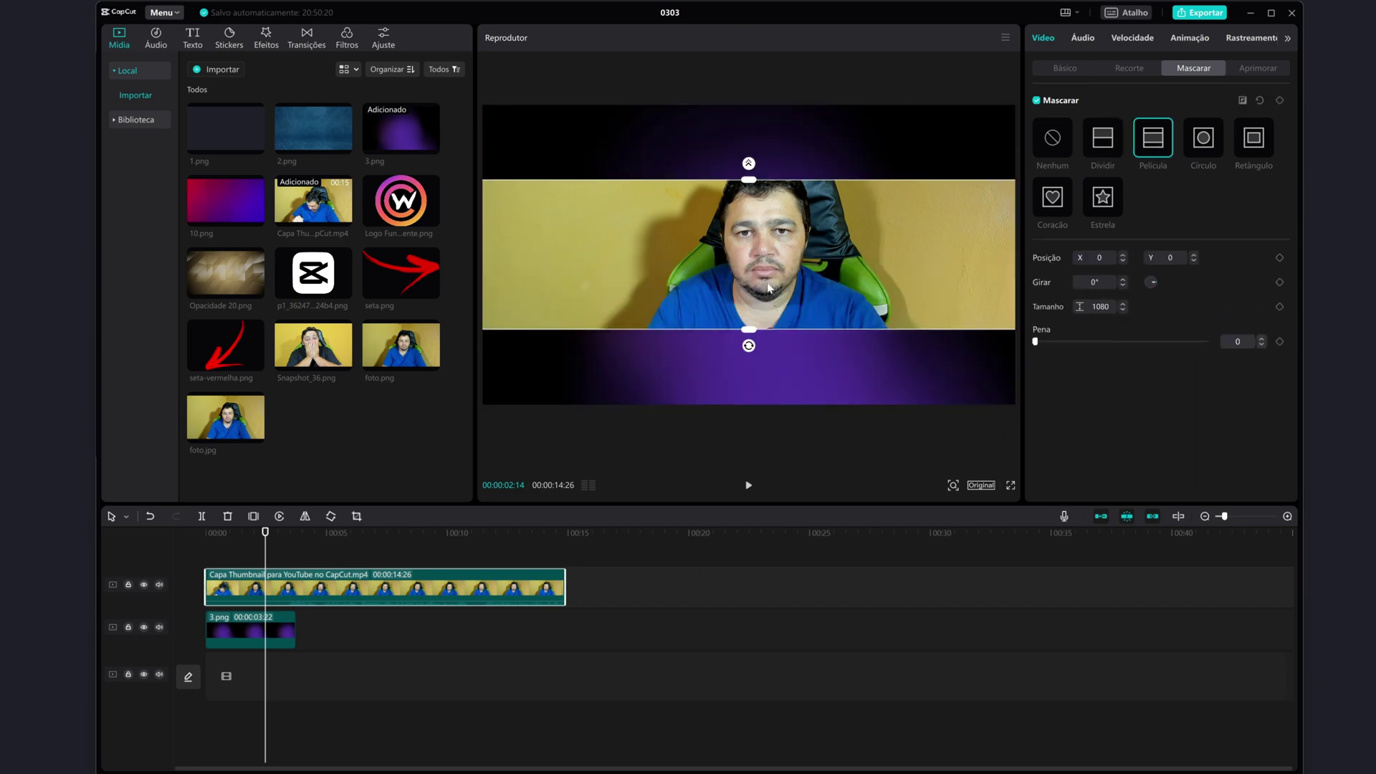
pyautogui.click(1205, 141)
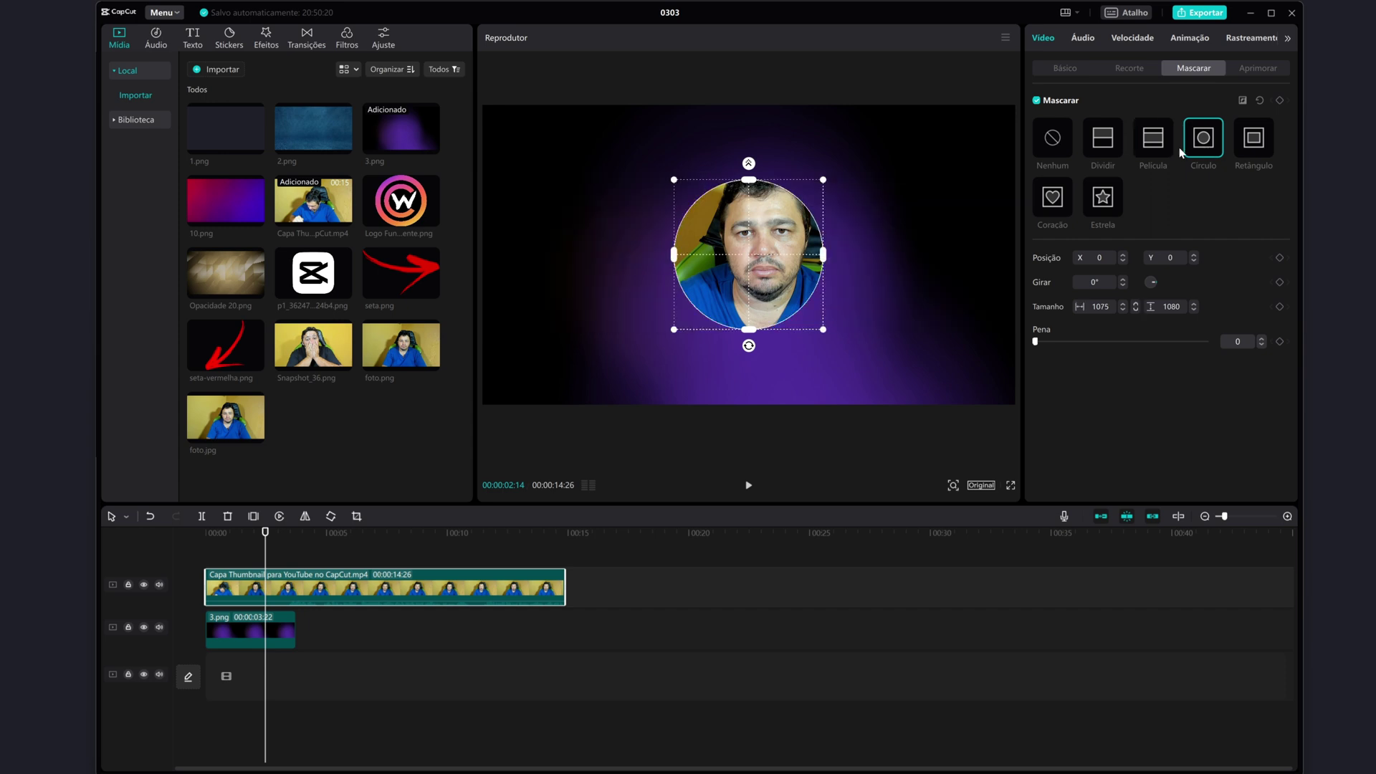
pyautogui.click(1257, 142)
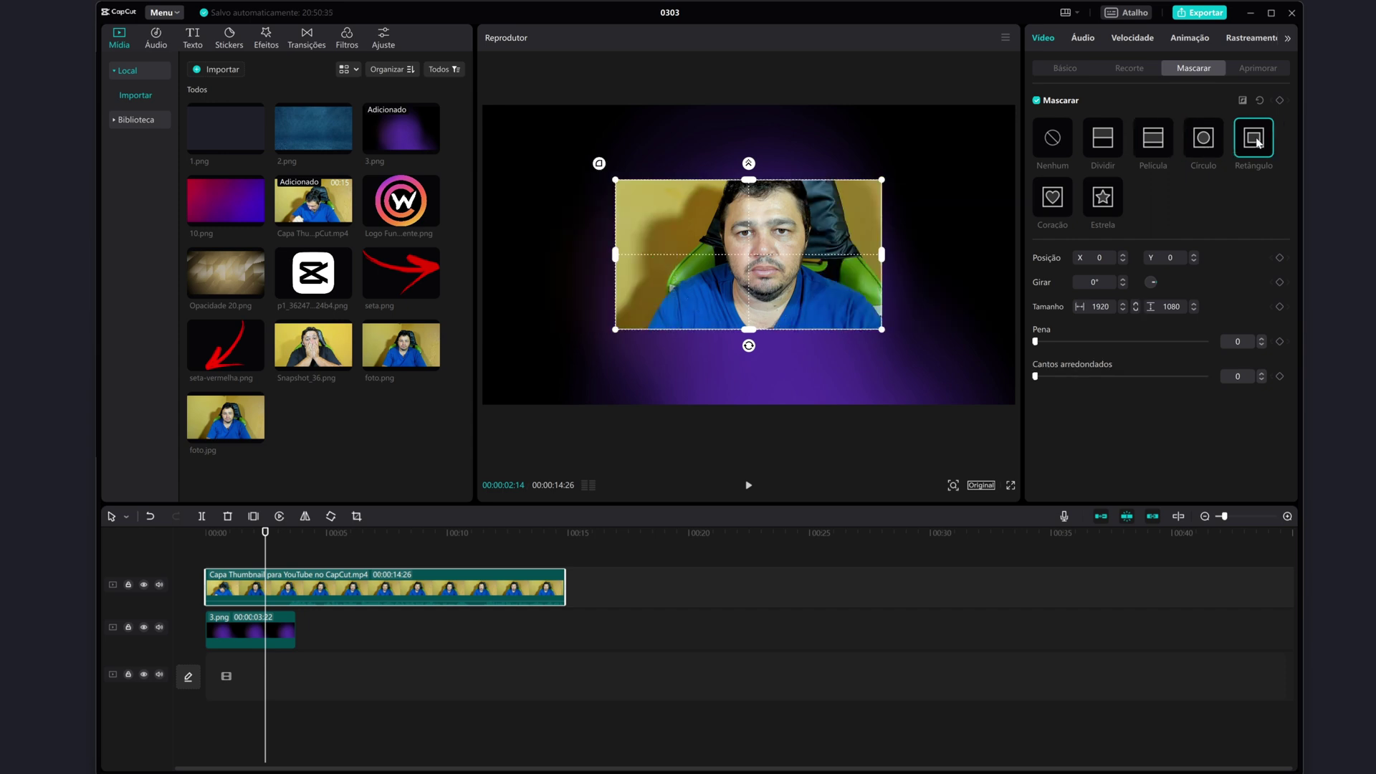
pyautogui.click(1053, 196)
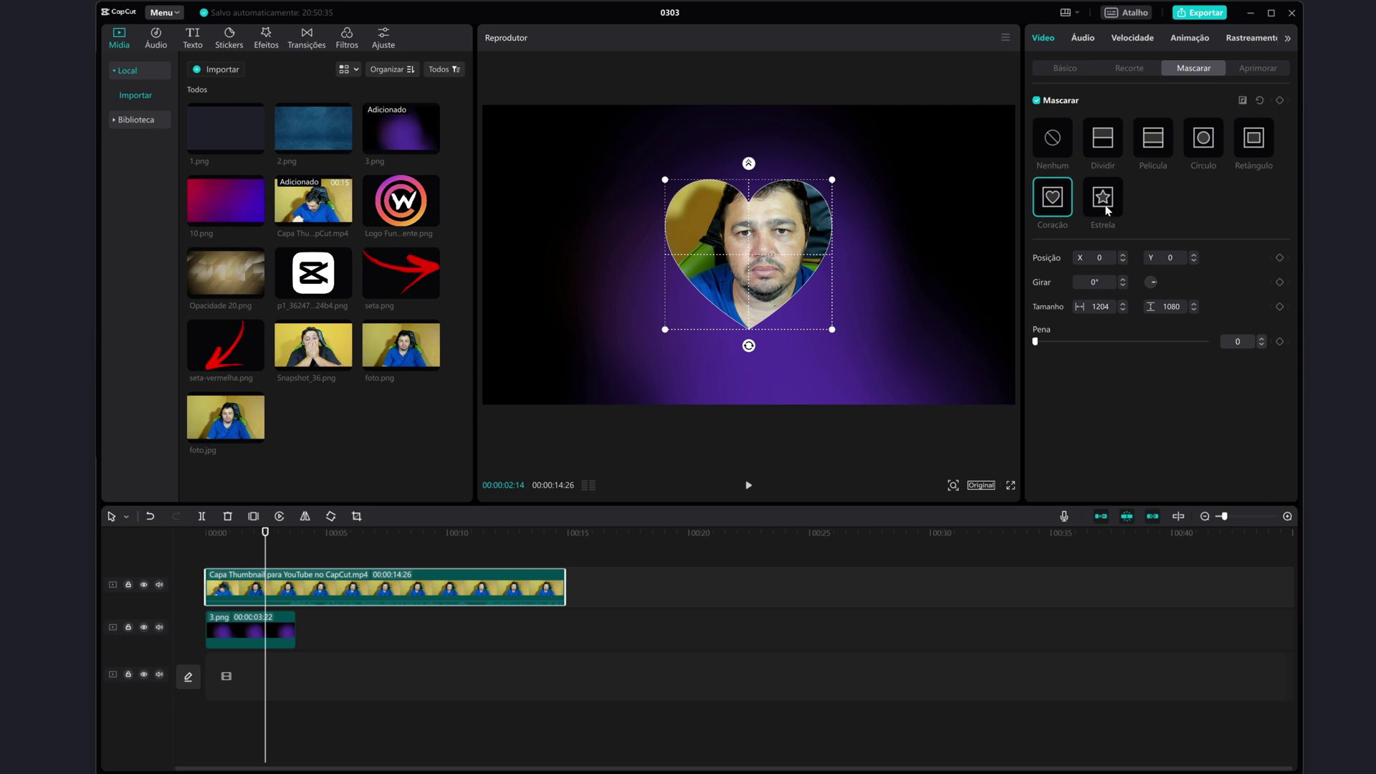
pyautogui.click(1106, 207)
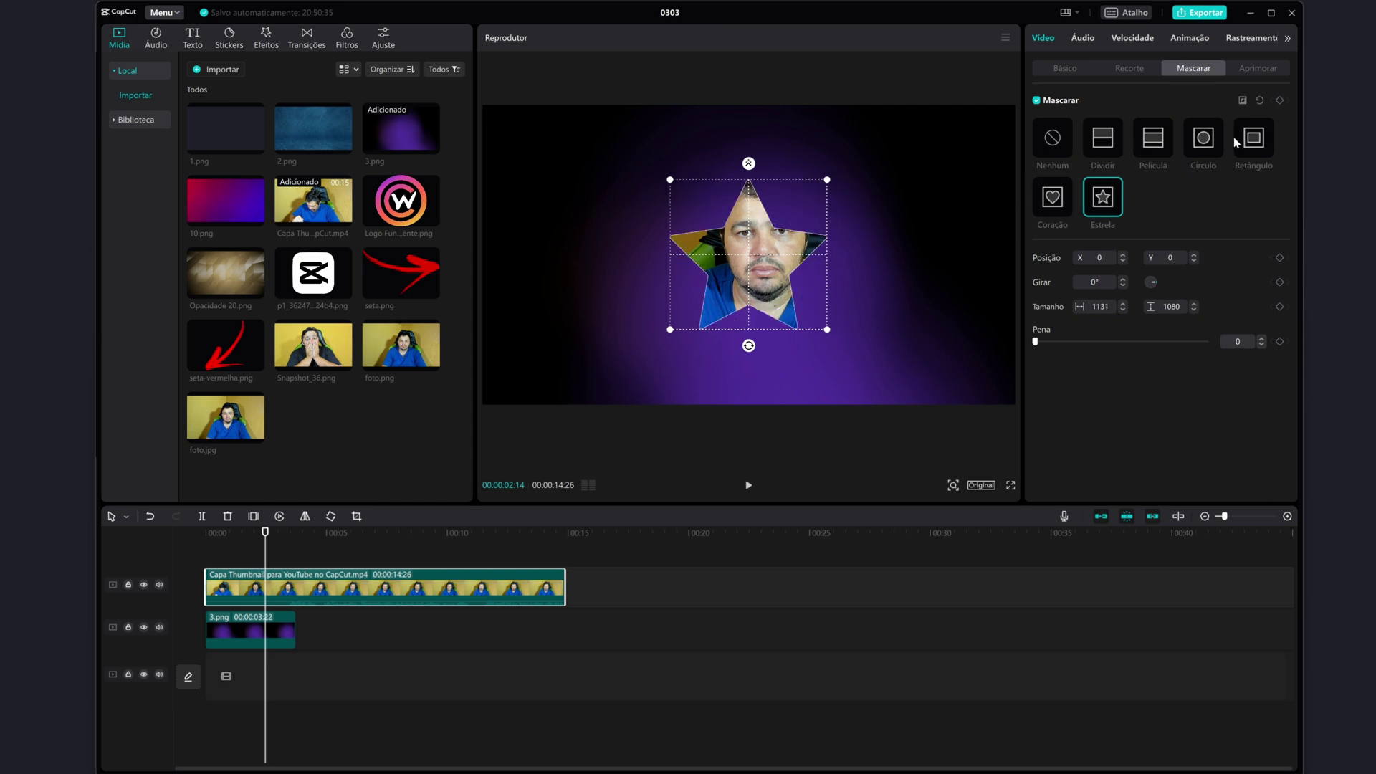
pyautogui.click(1209, 139)
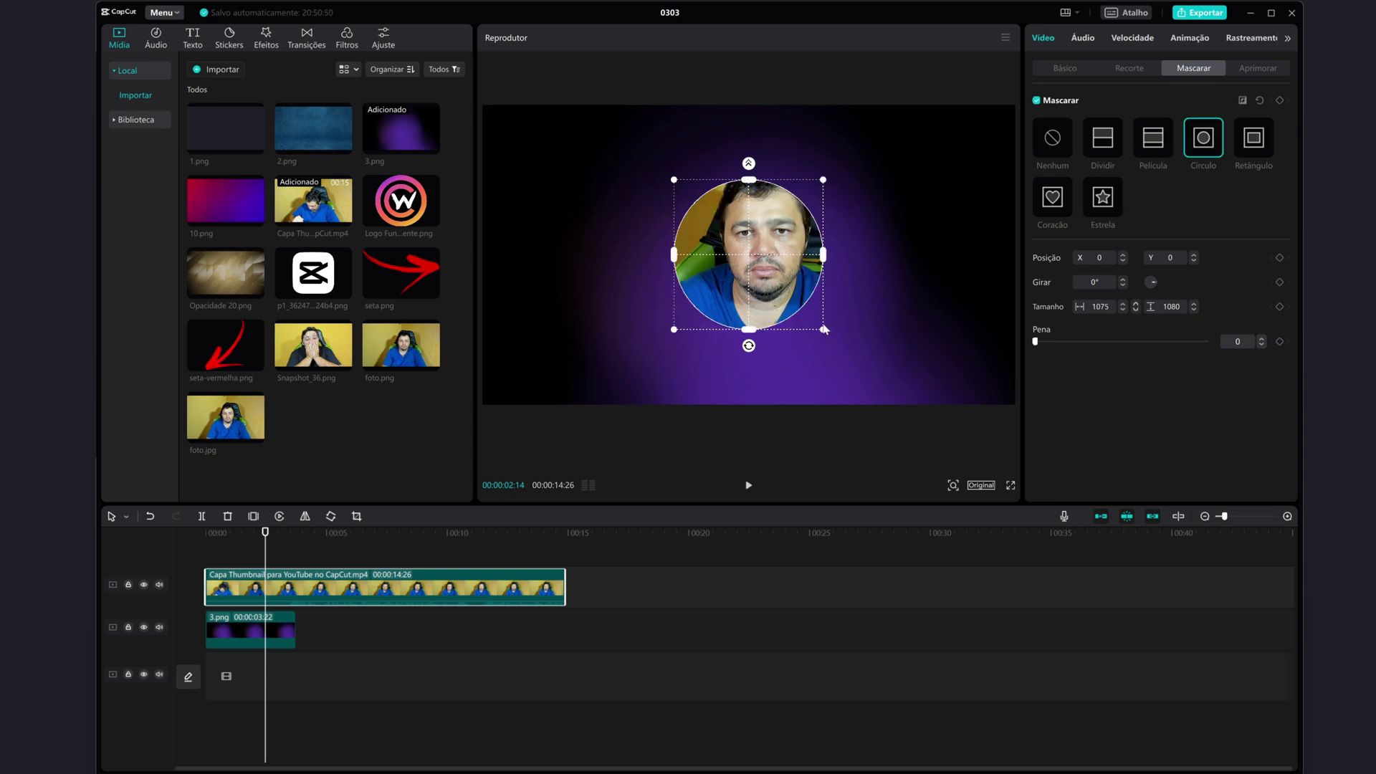
# Step: Enlarge the circle mask to 1769×1777 and shift it to X 161, Y -40 around the face
pyautogui.moveTo(675, 181); pyautogui.dragTo(626, 104)
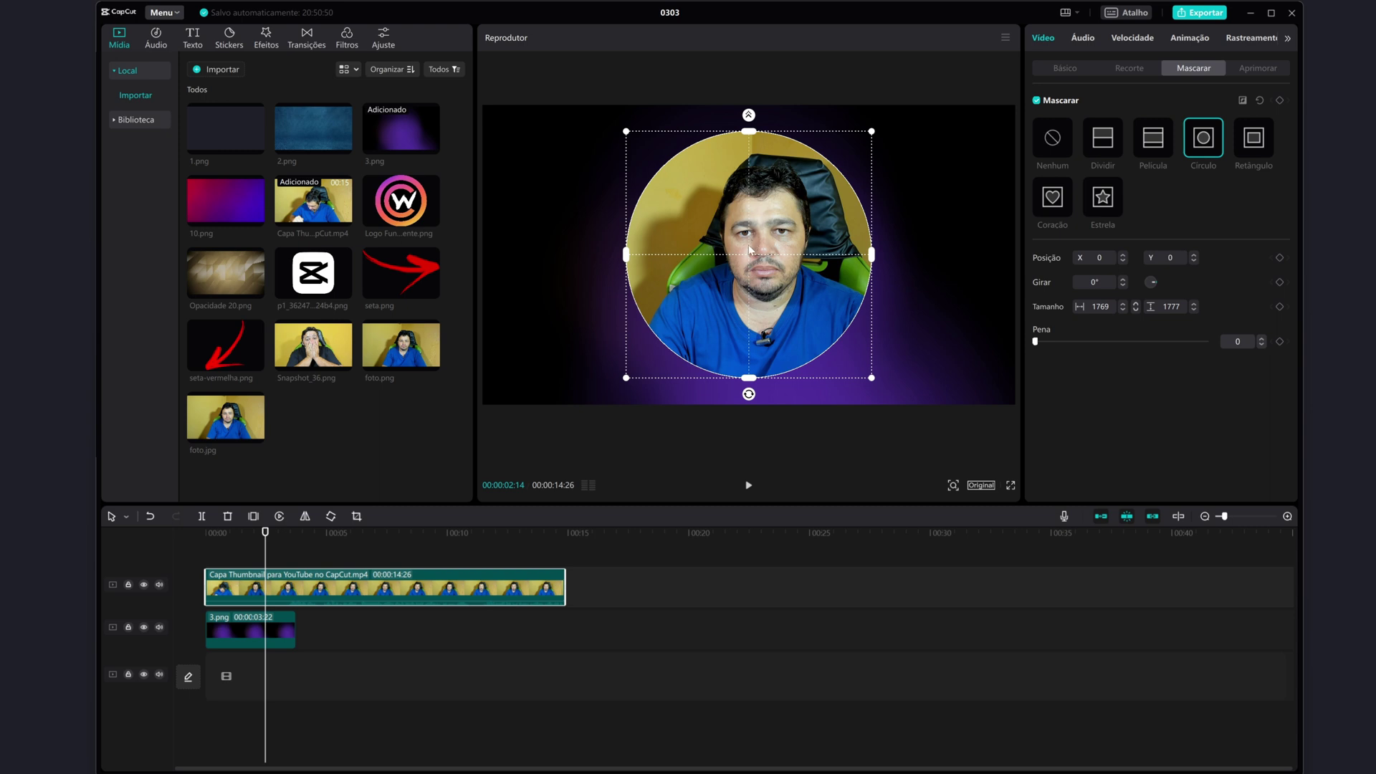
pyautogui.moveTo(749, 249)
pyautogui.mouseDown()
pyautogui.moveTo(768, 251)
pyautogui.moveTo(758, 265)
pyautogui.moveTo(764, 254)
pyautogui.mouseUp()
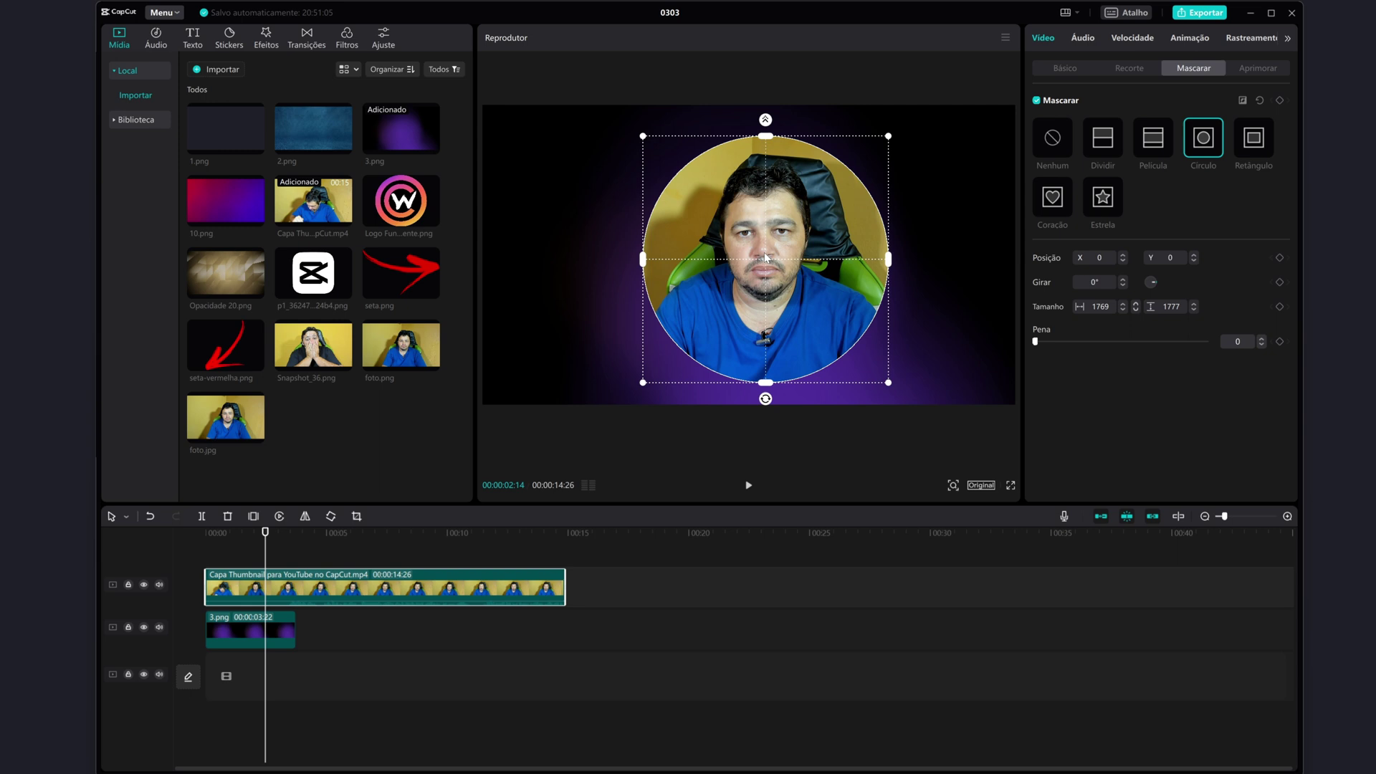
pyautogui.click(1065, 68)
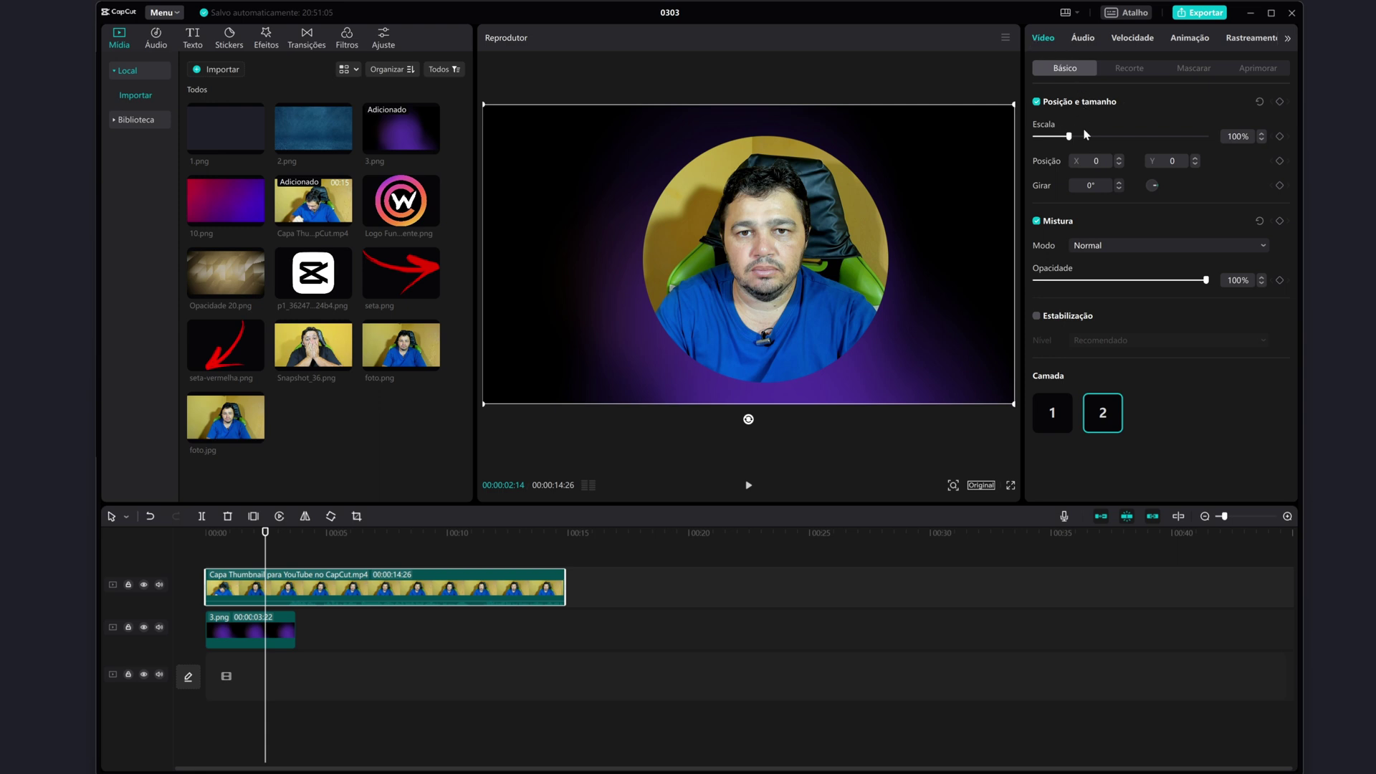
pyautogui.click(1193, 68)
pyautogui.moveTo(779, 216)
pyautogui.mouseDown()
pyautogui.moveTo(876, 218)
pyautogui.moveTo(777, 204)
pyautogui.moveTo(780, 215)
pyautogui.mouseUp()
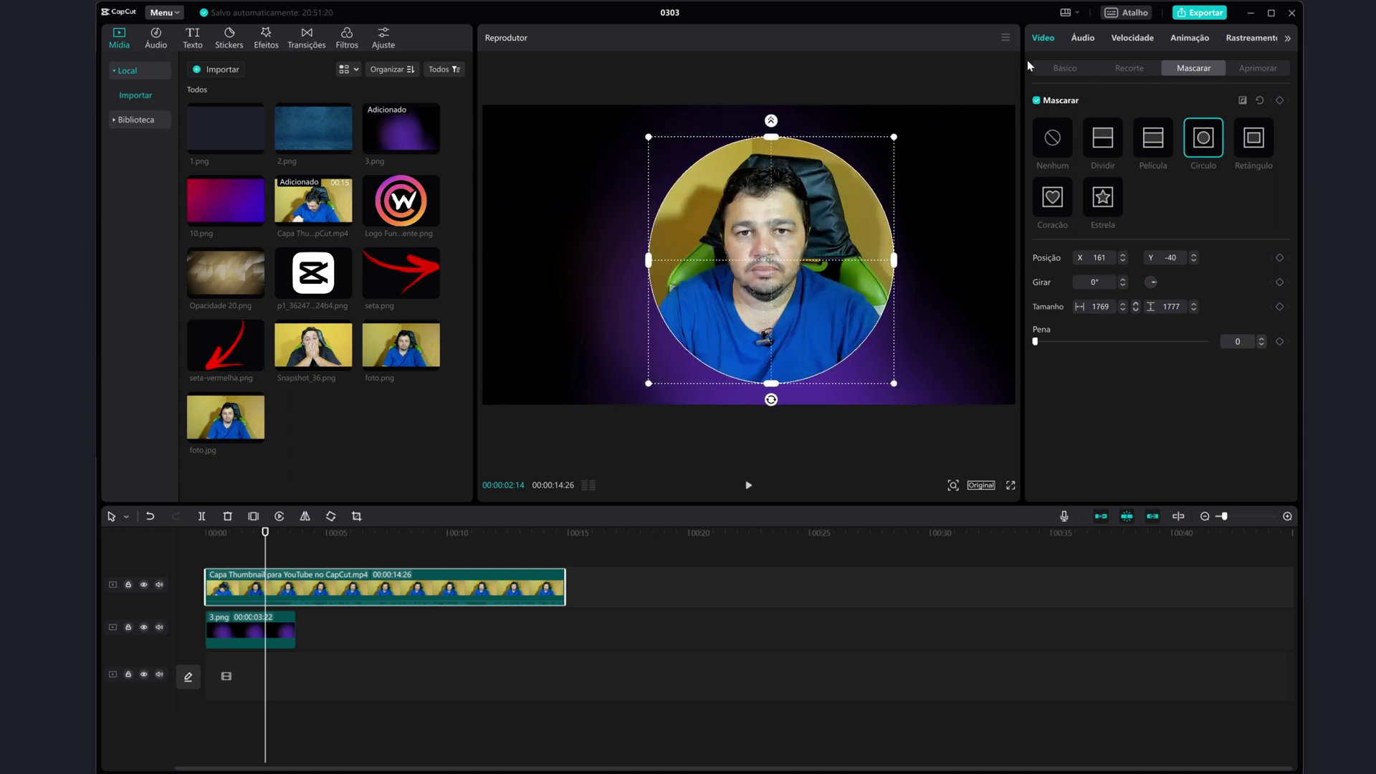
pyautogui.click(1065, 72)
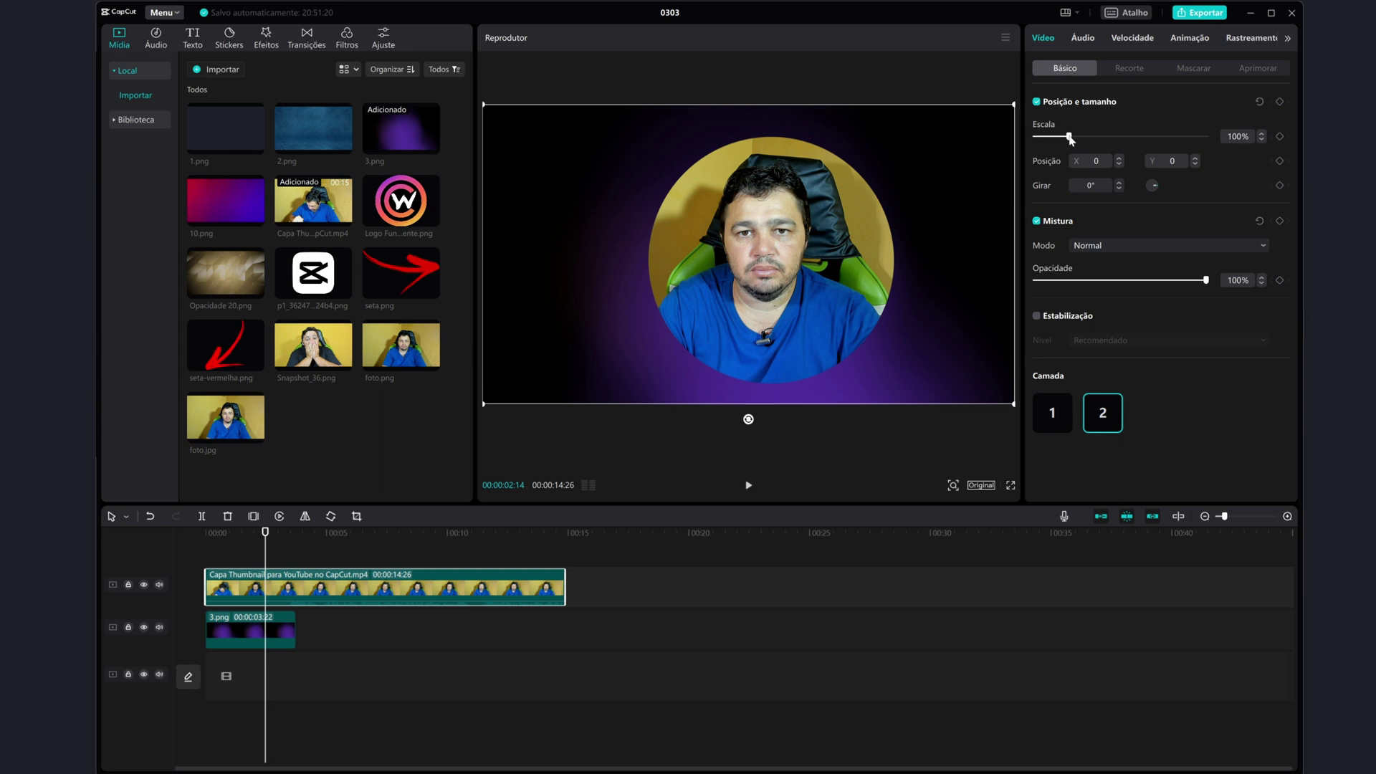
# Step: Scale the circular webcam video down to 44% and move it right to X 1252
pyautogui.moveTo(1069, 137)
pyautogui.mouseDown()
pyautogui.moveTo(1038, 139)
pyautogui.moveTo(1075, 139)
pyautogui.moveTo(1063, 137)
pyautogui.mouseUp()
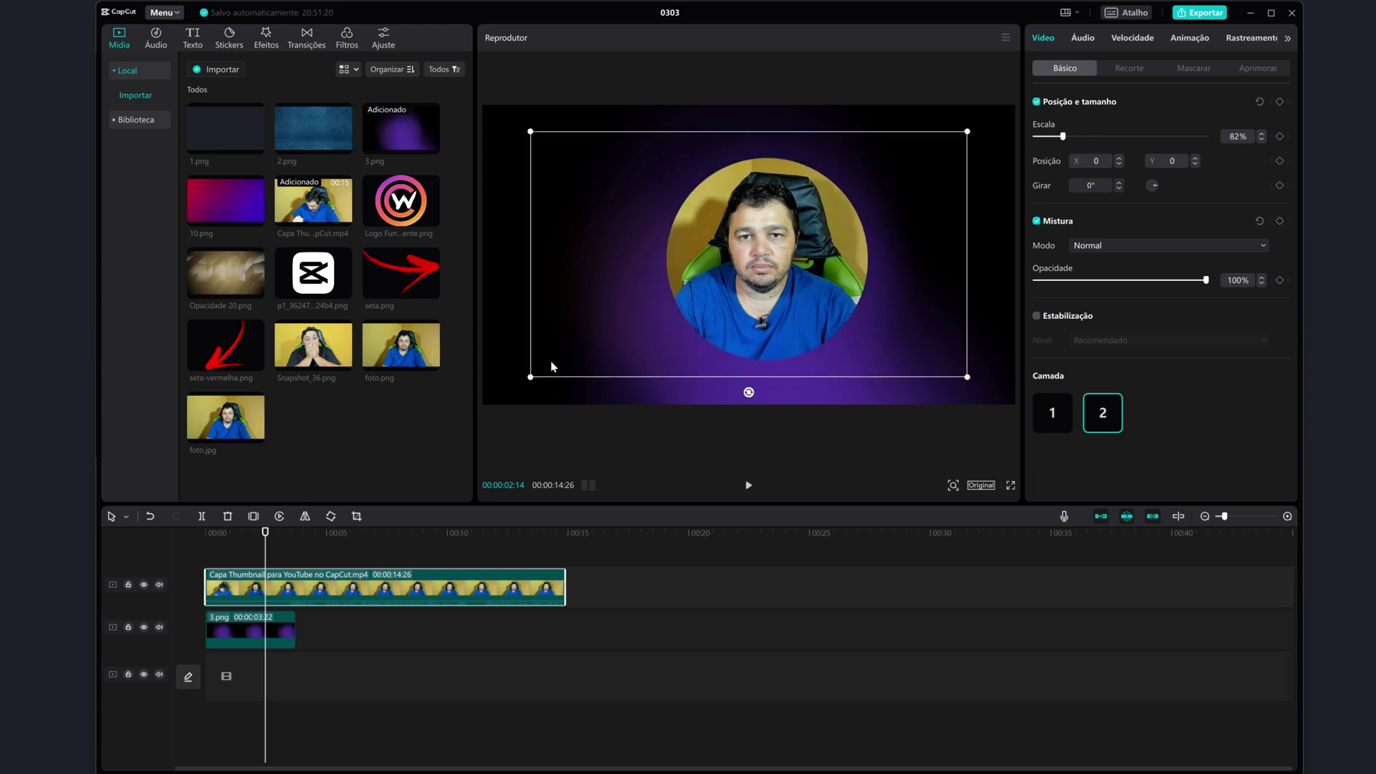
pyautogui.moveTo(532, 132); pyautogui.dragTo(602, 183)
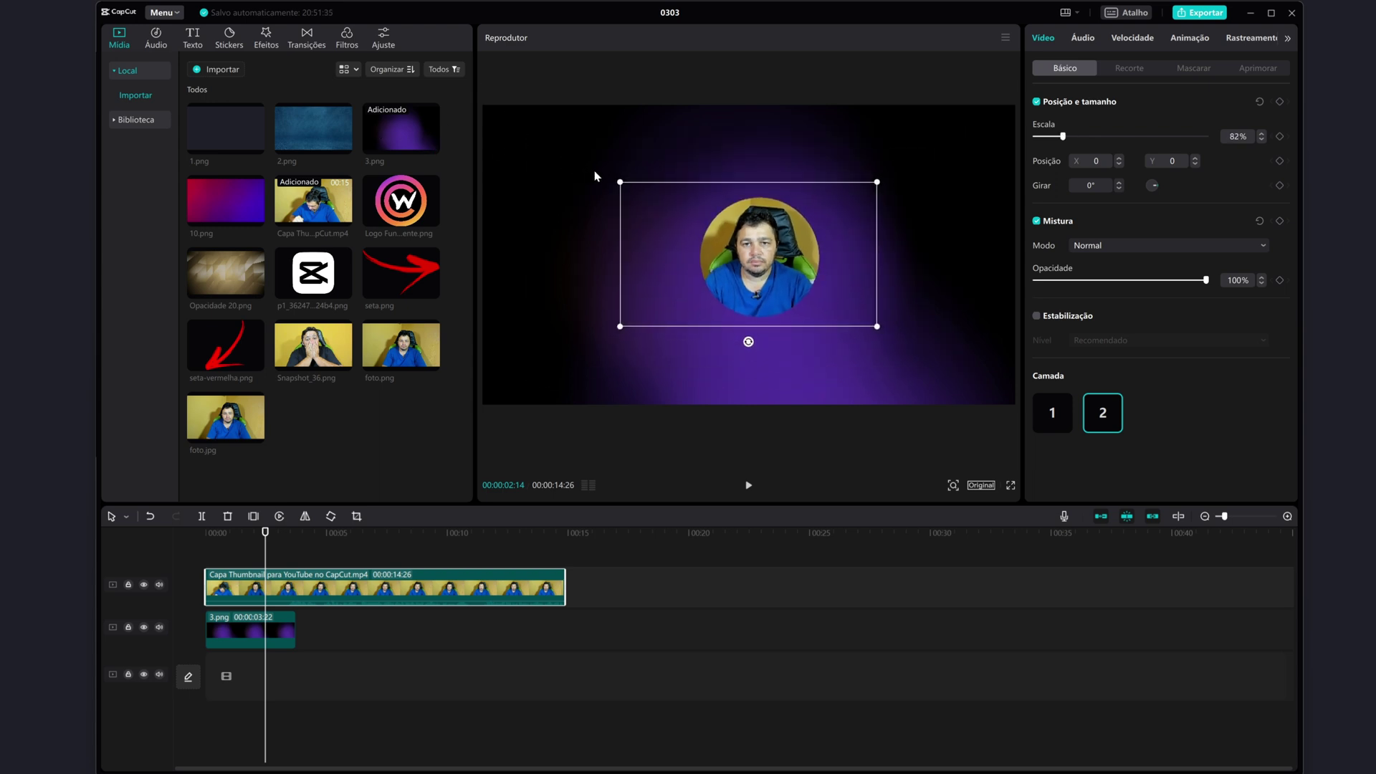
pyautogui.moveTo(733, 260)
pyautogui.mouseDown()
pyautogui.moveTo(930, 271)
pyautogui.moveTo(919, 263)
pyautogui.mouseUp()
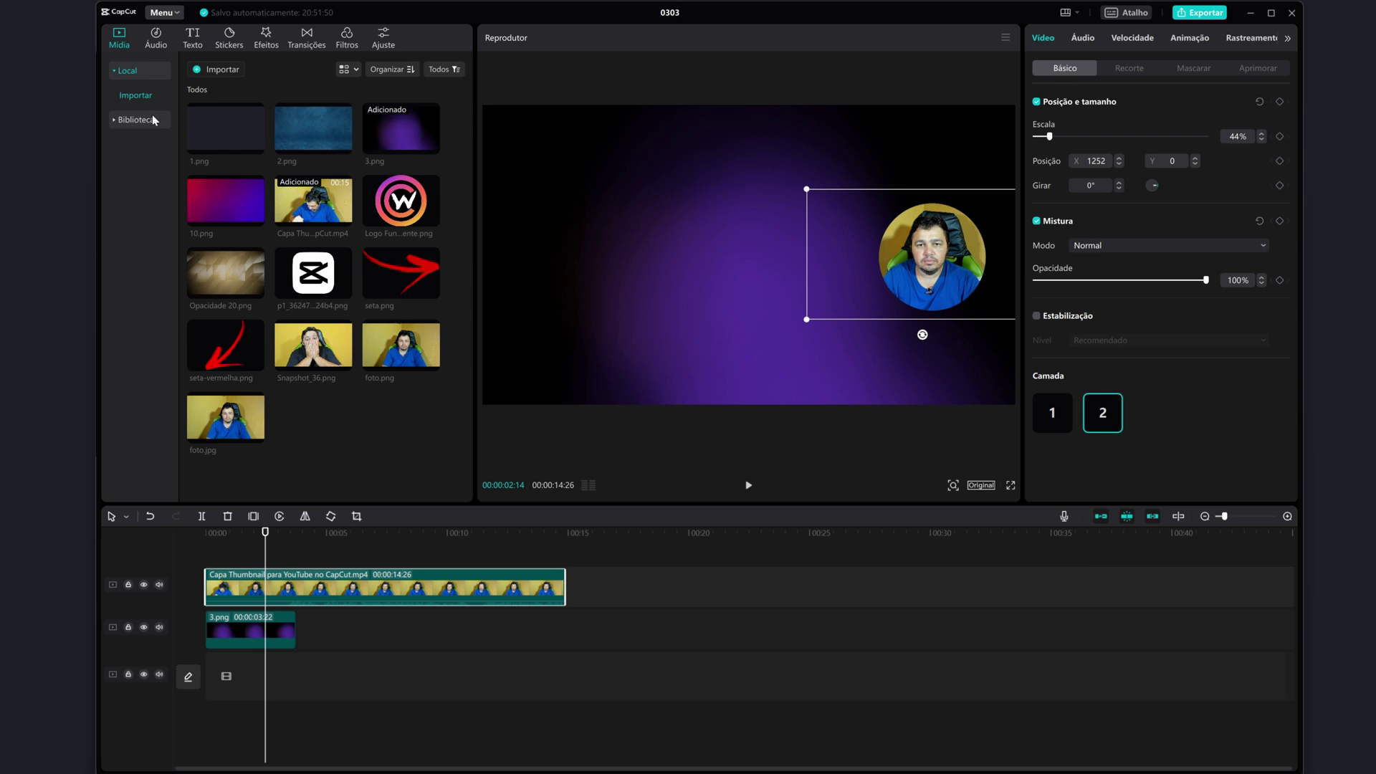
# Step: Try adding a default text and ART styled texts to the timeline, then delete them
pyautogui.click(196, 41)
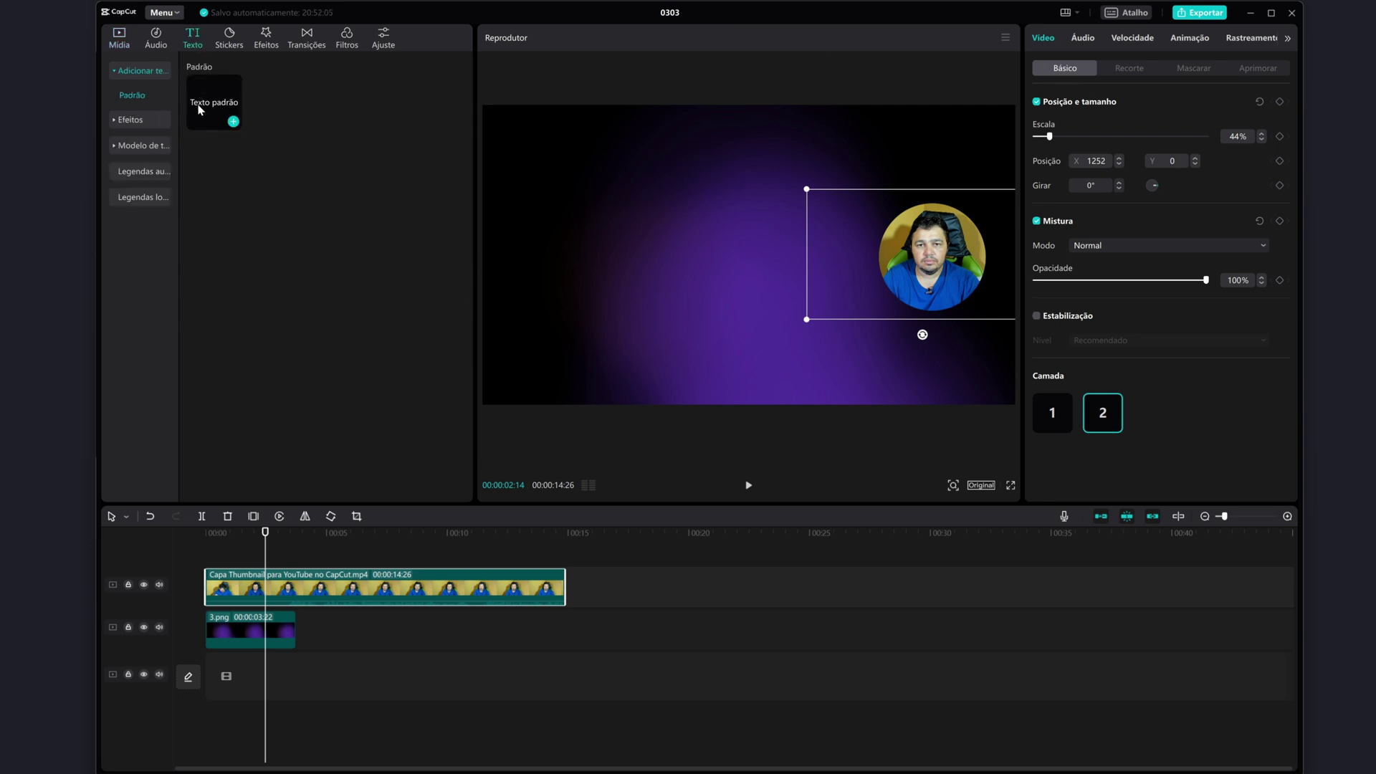
pyautogui.moveTo(200, 109); pyautogui.dragTo(235, 566)
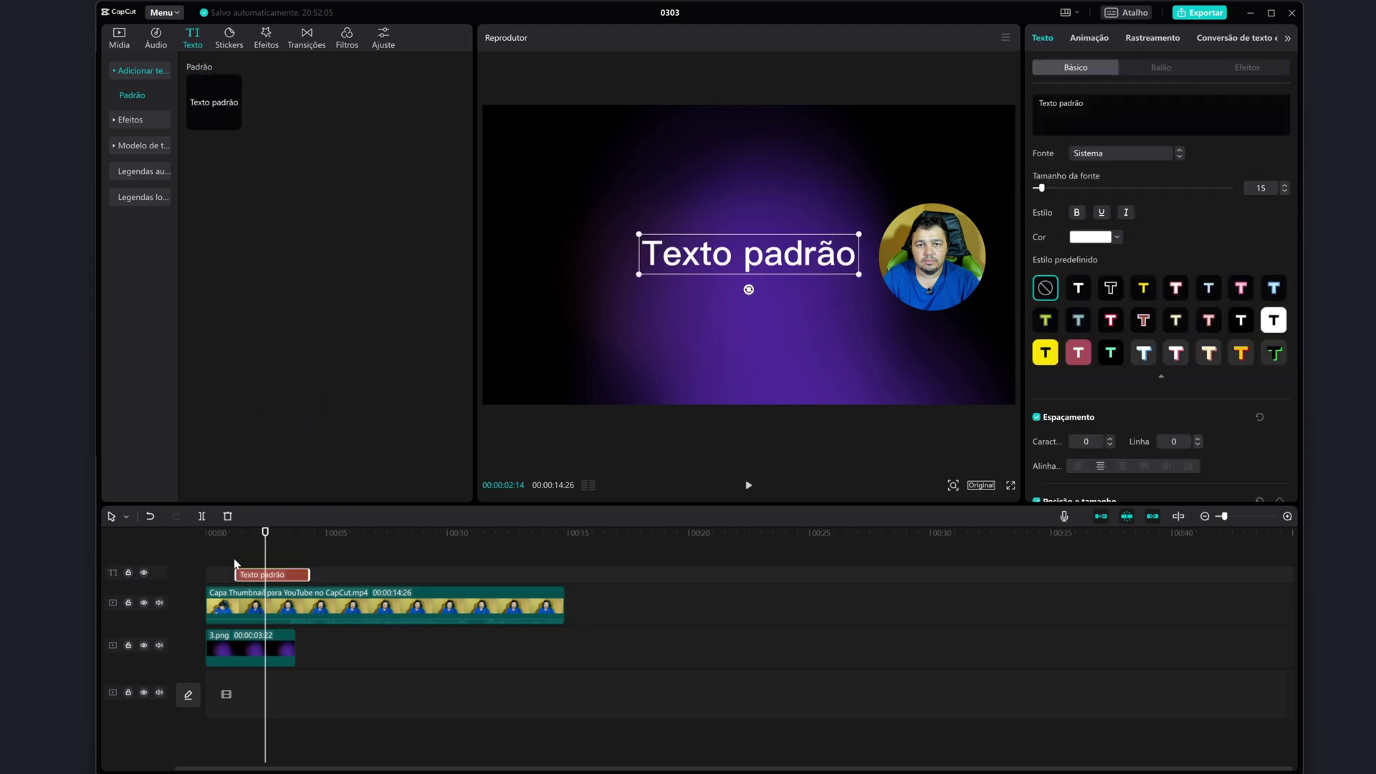
pyautogui.click(227, 517)
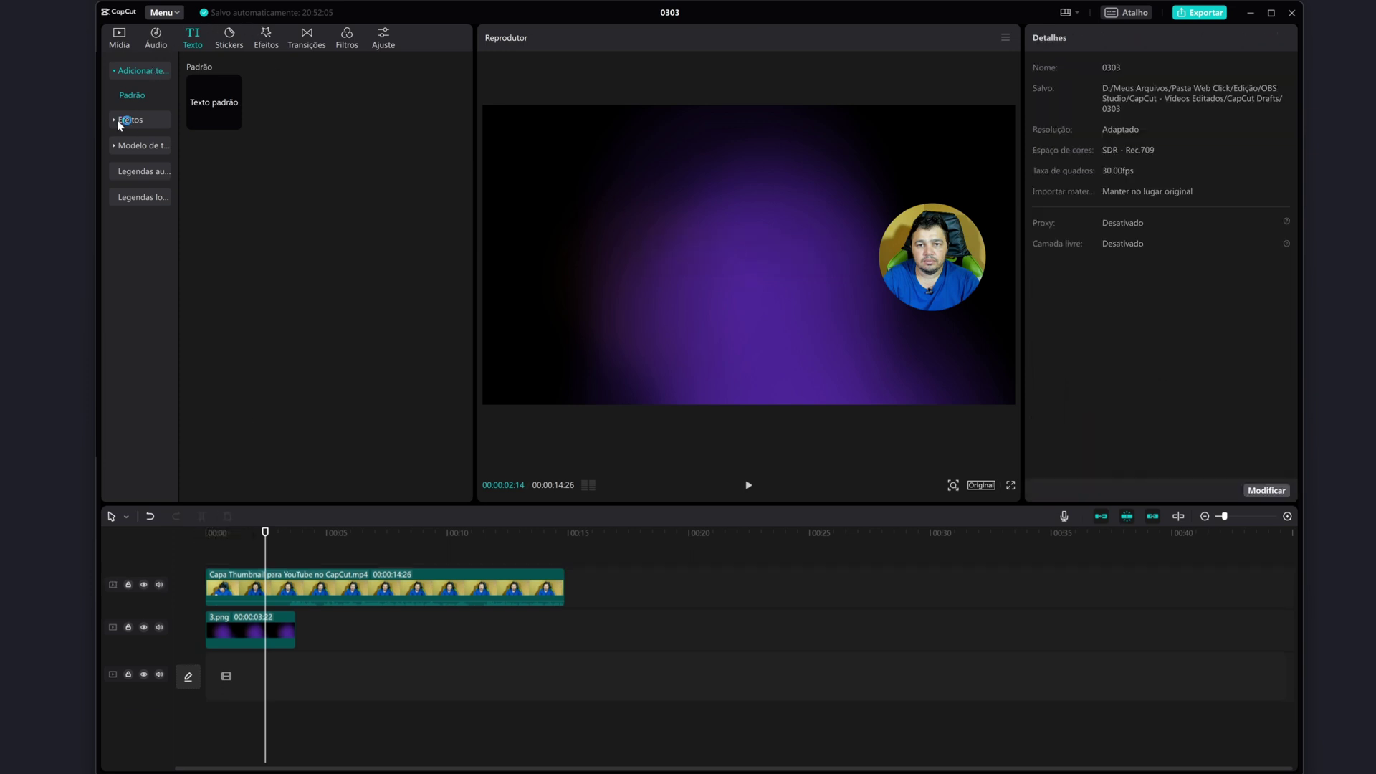
pyautogui.click(135, 123)
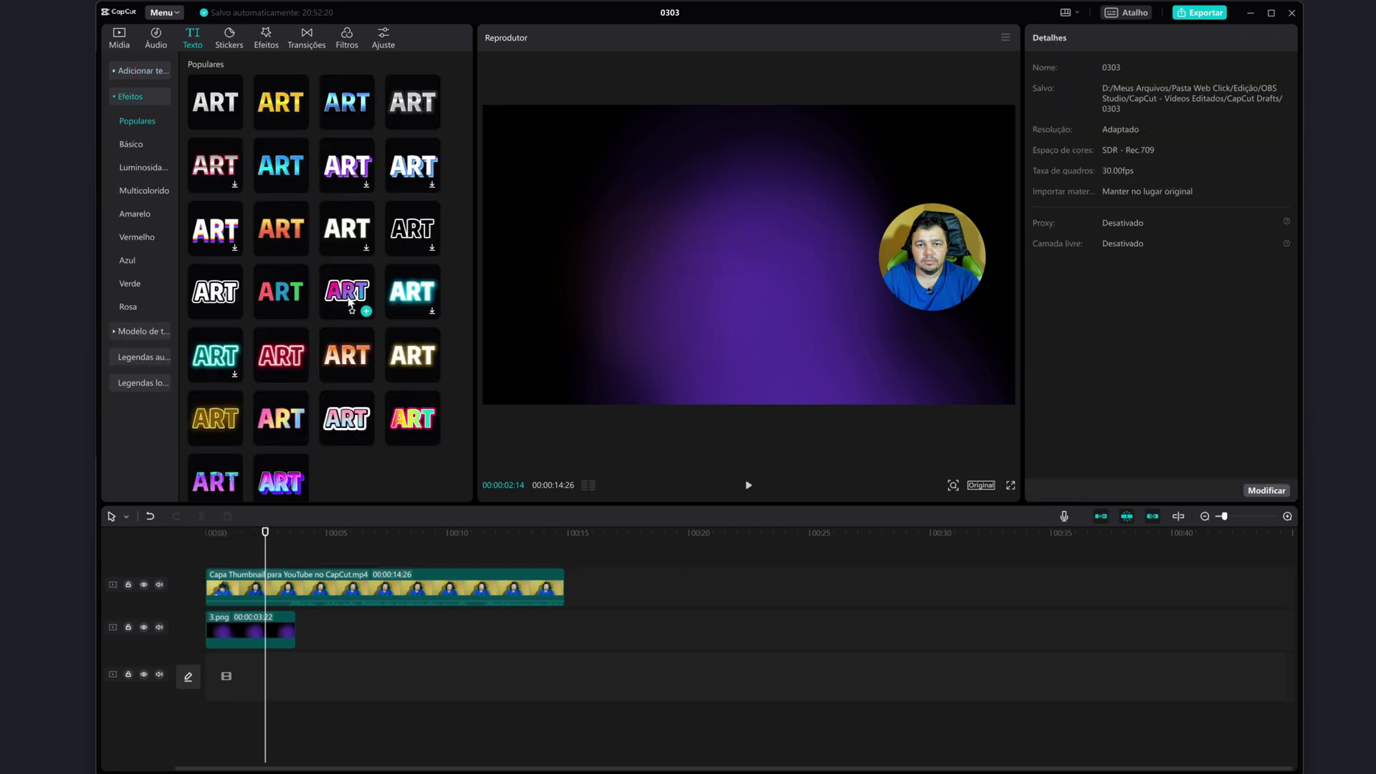
pyautogui.moveTo(338, 169); pyautogui.dragTo(259, 545)
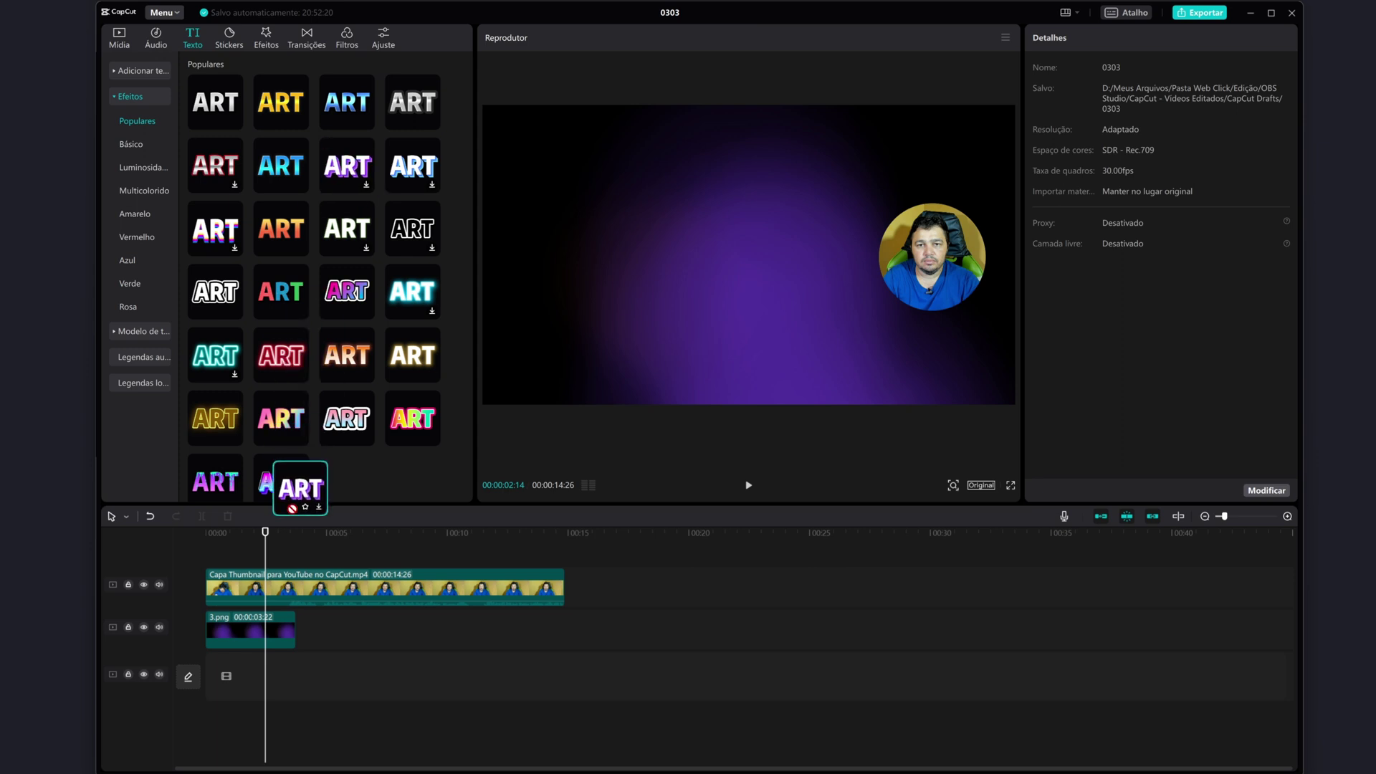
pyautogui.moveTo(362, 170)
pyautogui.mouseDown()
pyautogui.moveTo(282, 566)
pyautogui.moveTo(252, 574)
pyautogui.mouseUp()
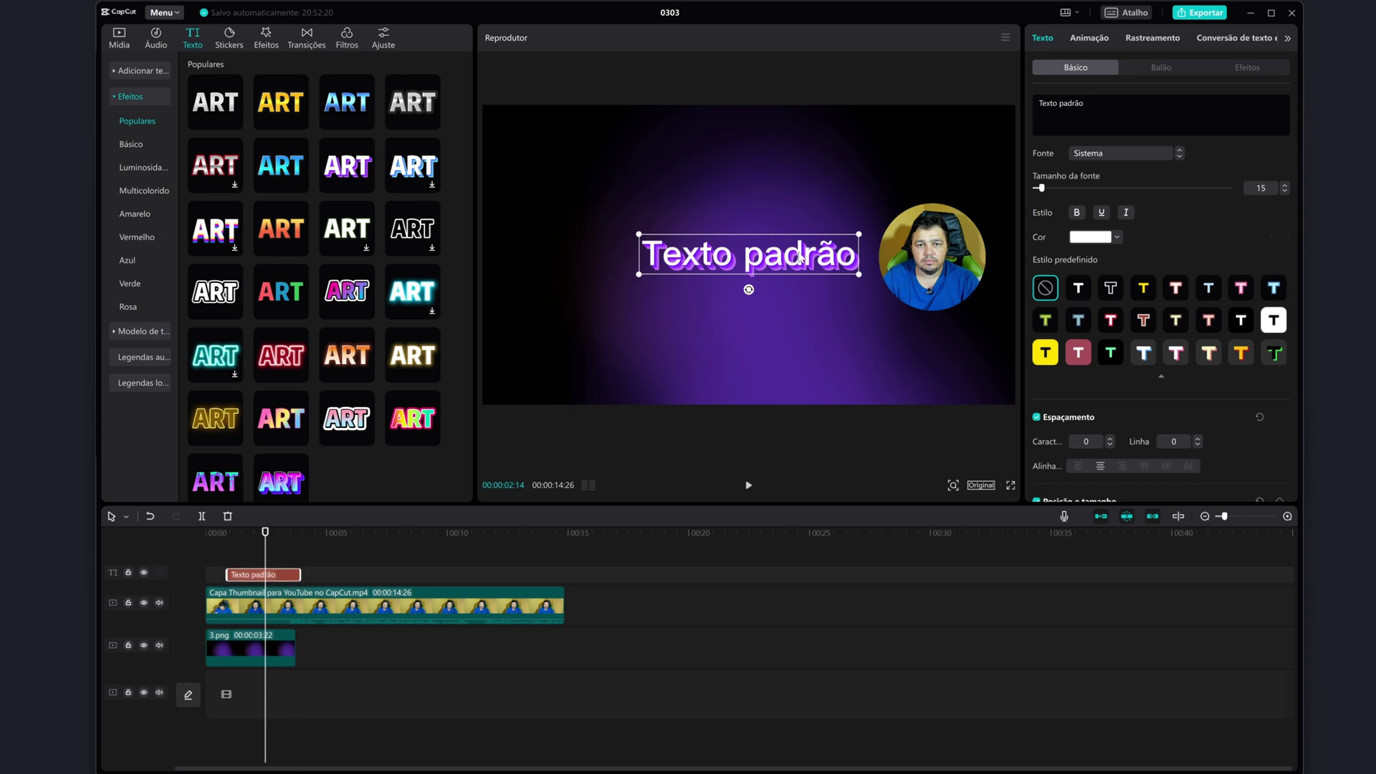
pyautogui.click(228, 516)
# Step: Add the plain 'Texto padrão' preset as a new top text track
pyautogui.scroll(-5, 323, 390)
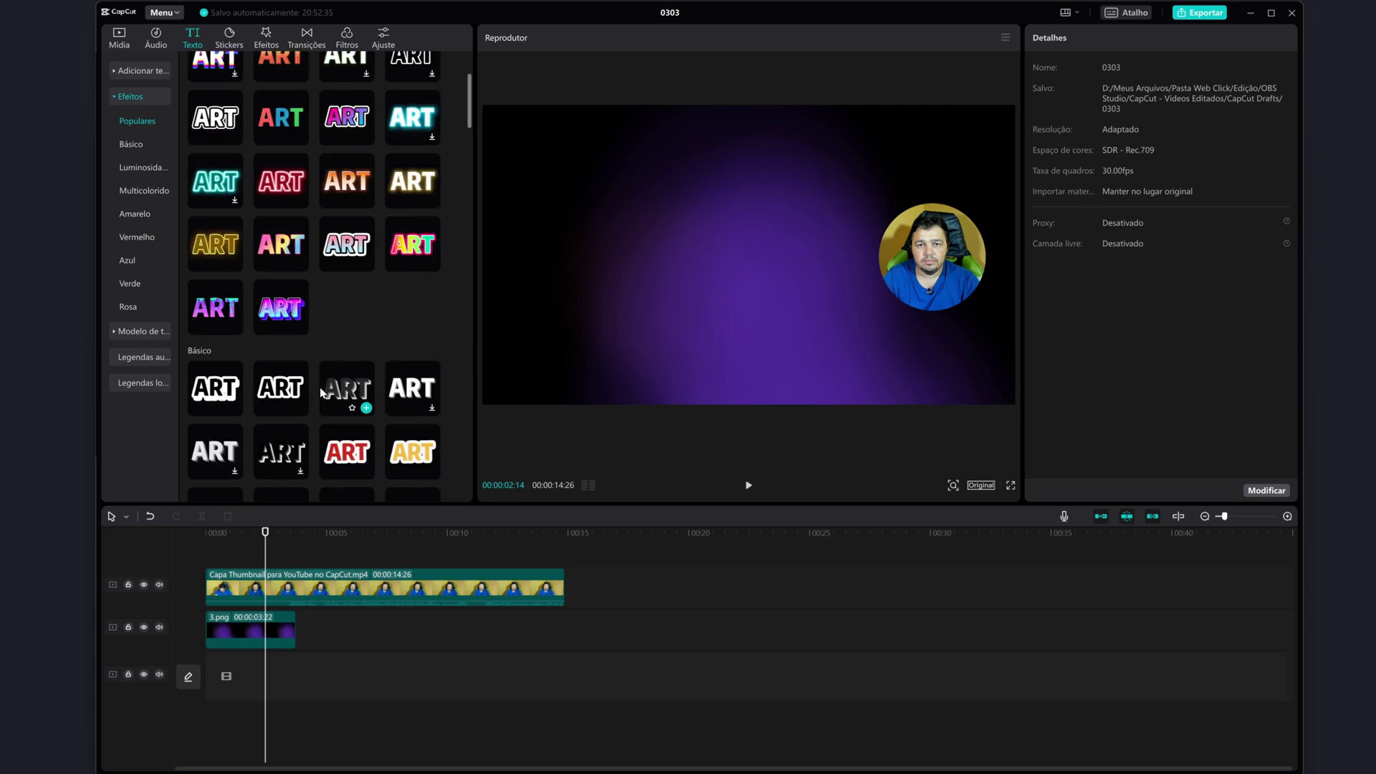
pyautogui.scroll(-3, 326, 400)
pyautogui.scroll(-3, 330, 401)
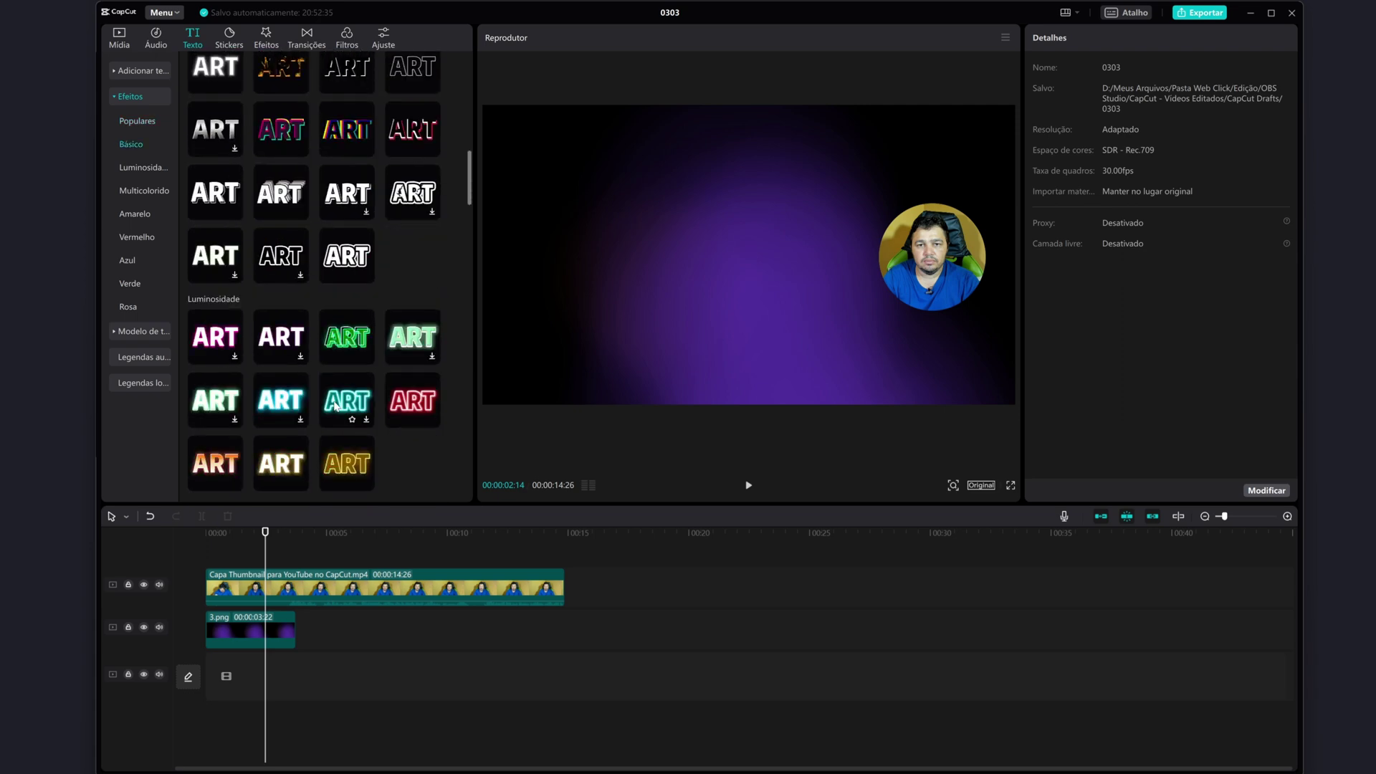
pyautogui.scroll(-3, 333, 401)
pyautogui.scroll(-2, 333, 401)
pyautogui.scroll(4, 372, 468)
pyautogui.scroll(4, 369, 405)
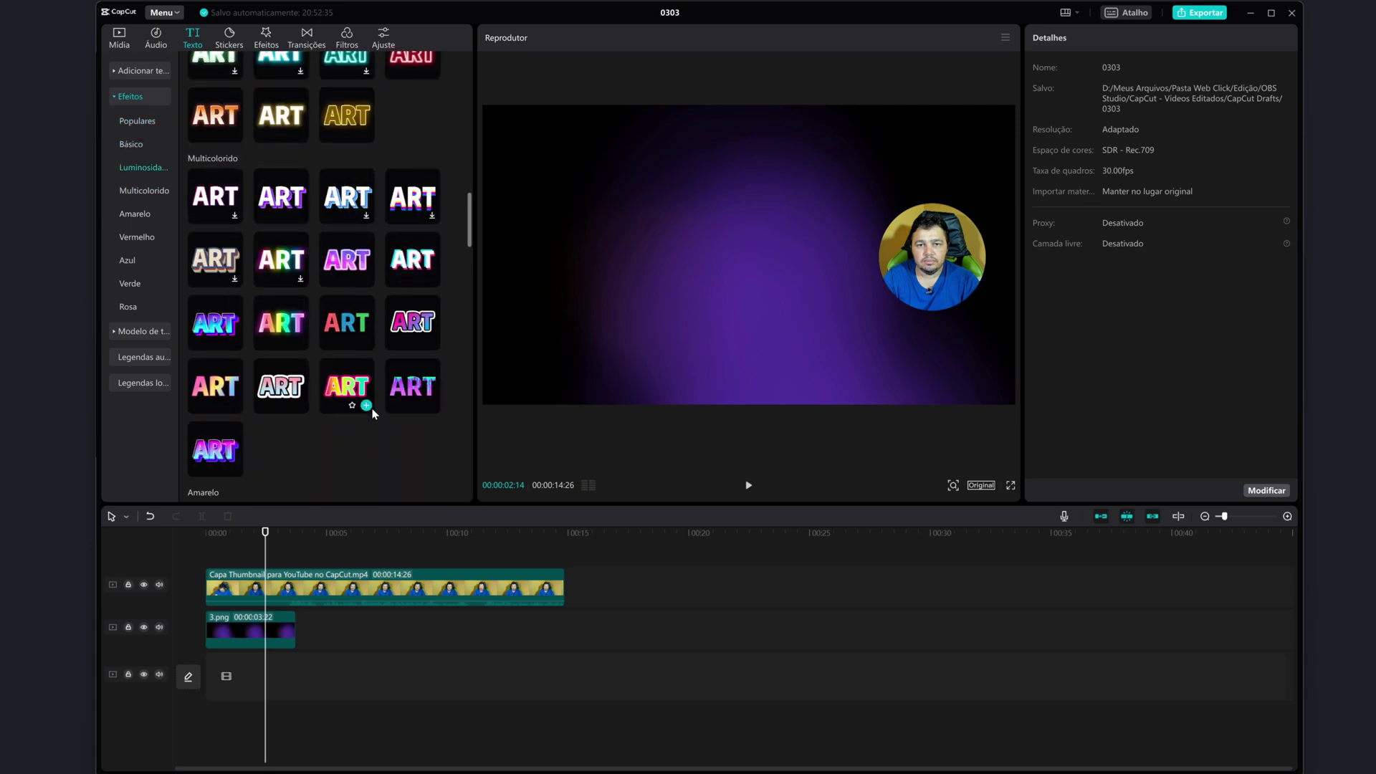
pyautogui.scroll(4, 358, 359)
pyautogui.click(148, 70)
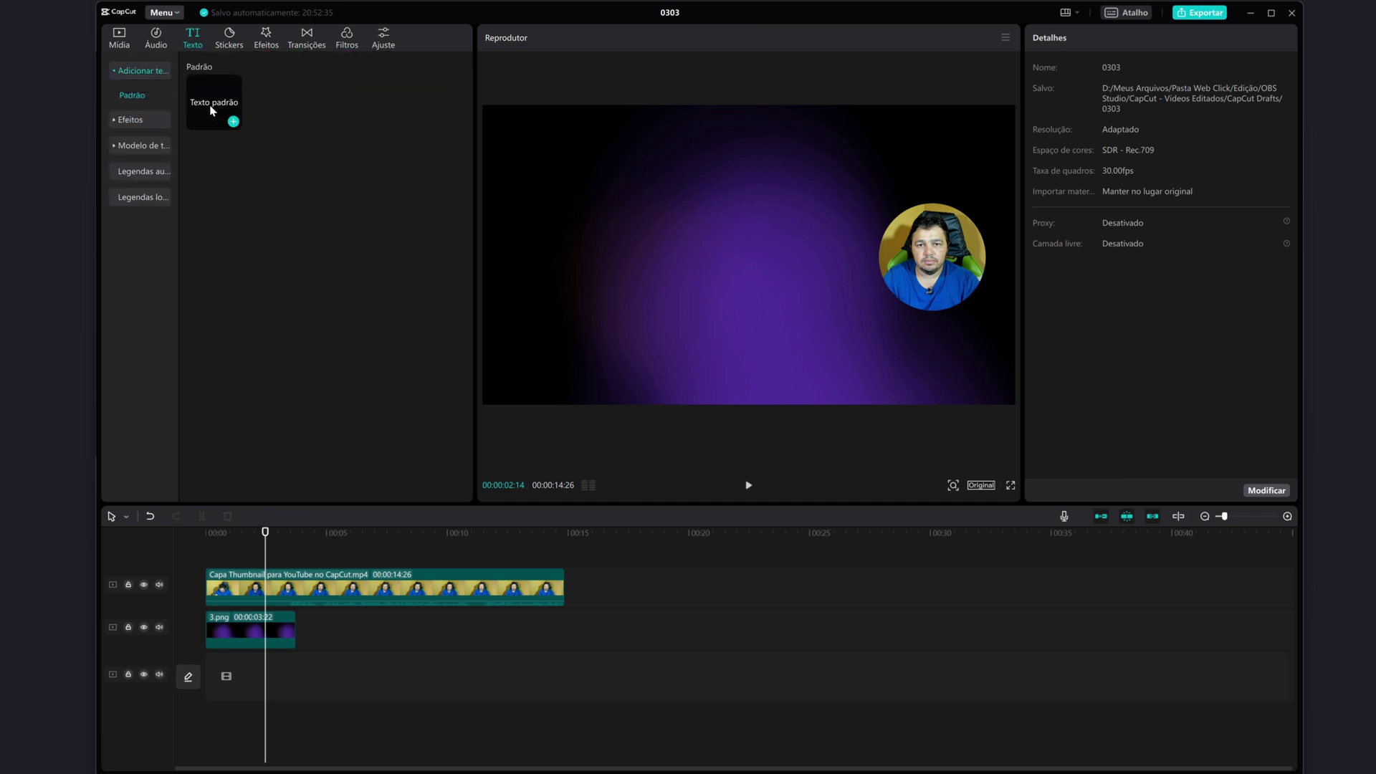
pyautogui.moveTo(215, 108); pyautogui.dragTo(241, 568)
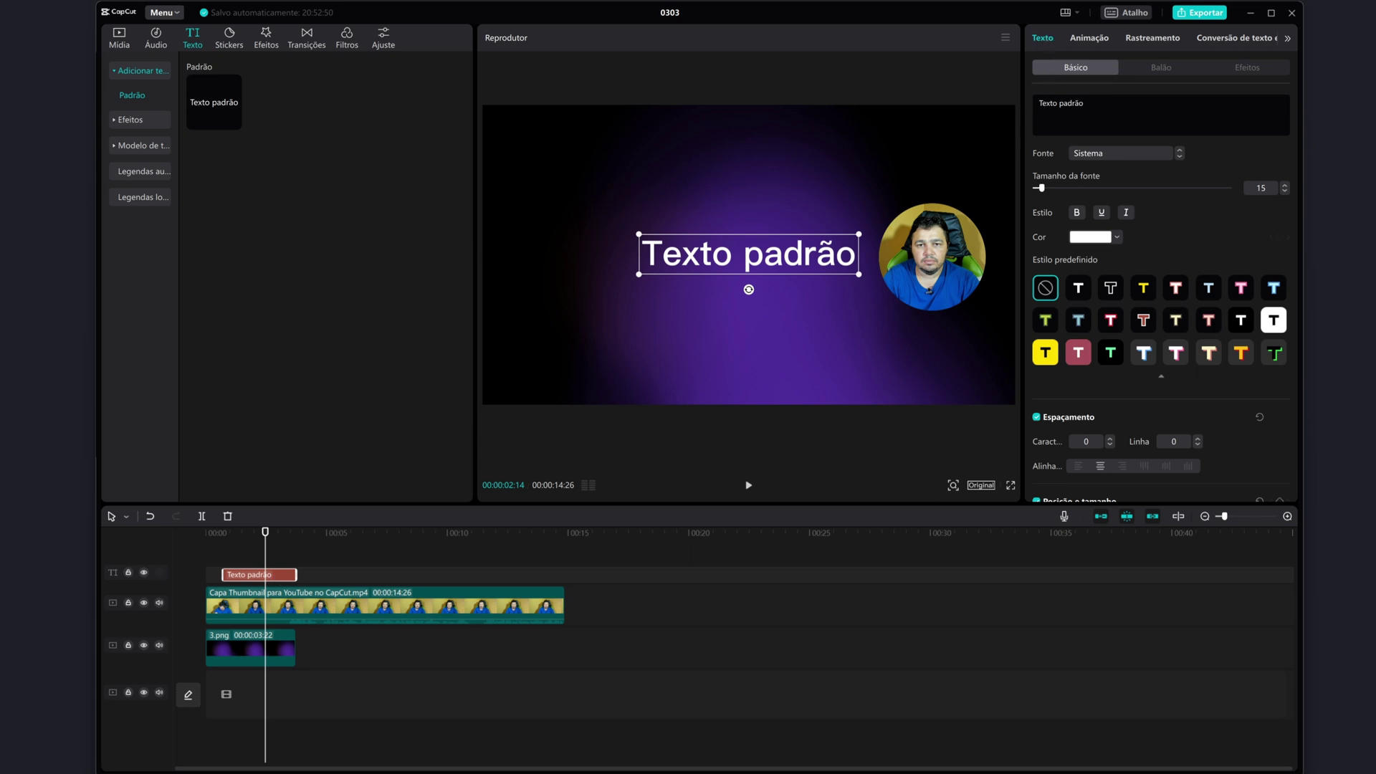
# Step: Paste the full thumbnail title over the placeholder, break it before 'YouTube', and resize it
pyautogui.moveTo(1084, 103); pyautogui.dragTo(1022, 104)
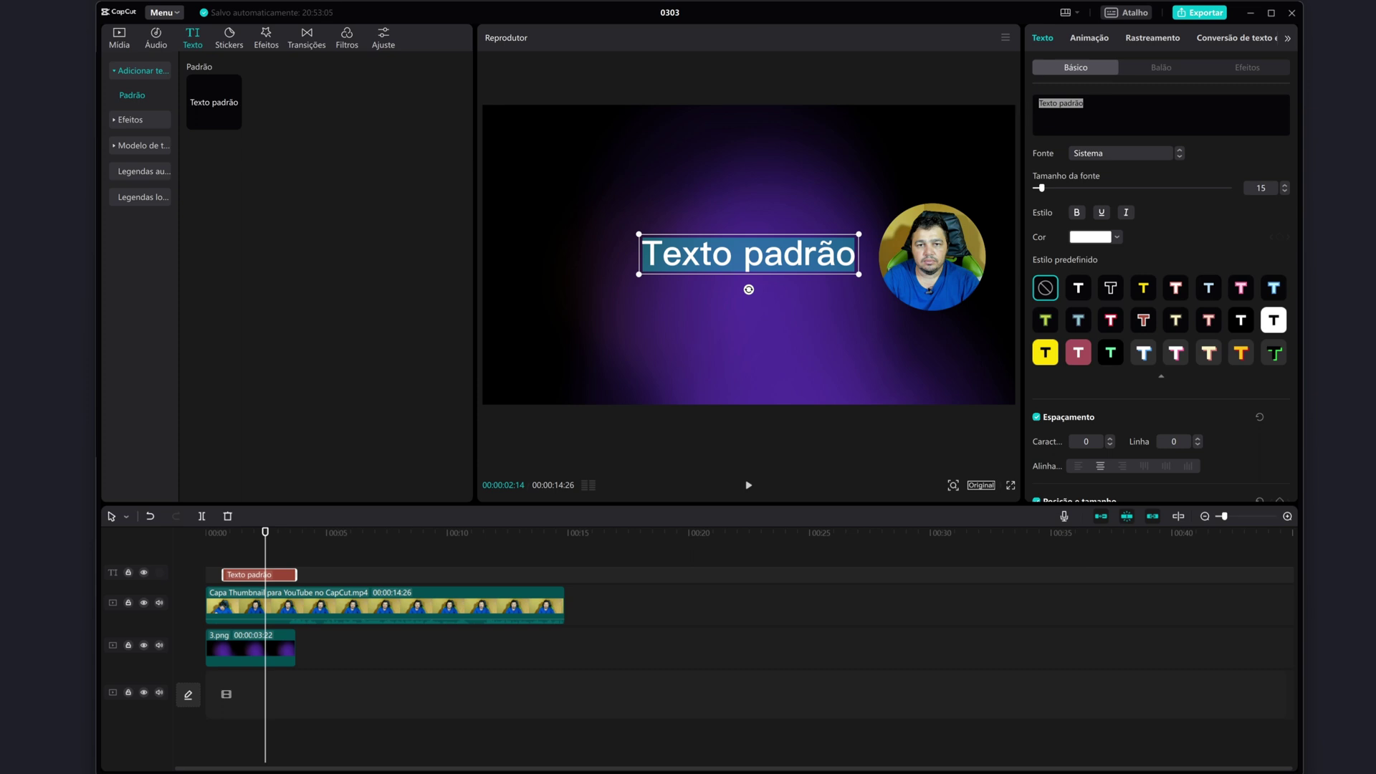
pyautogui.write('Capa Thumbnail para YouTube no CapCut')
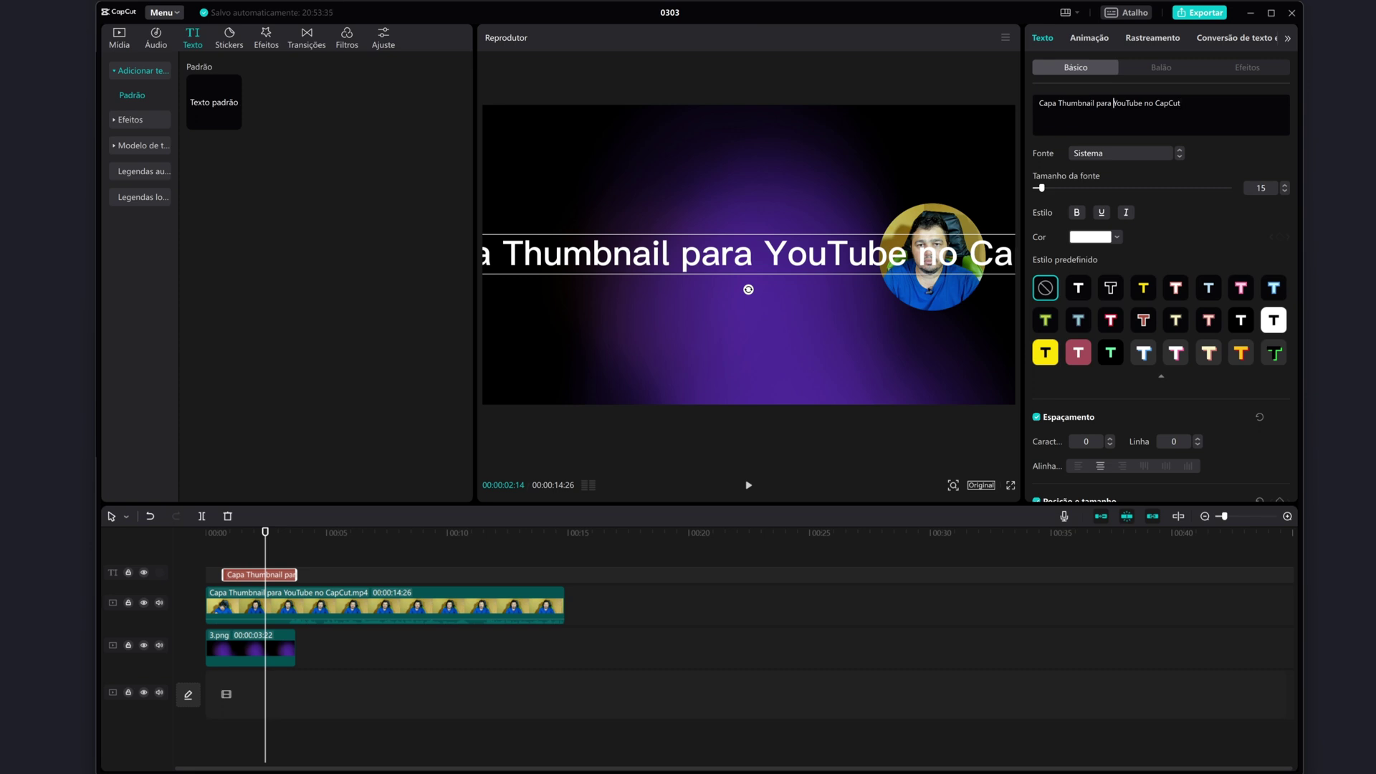
pyautogui.press('Return')
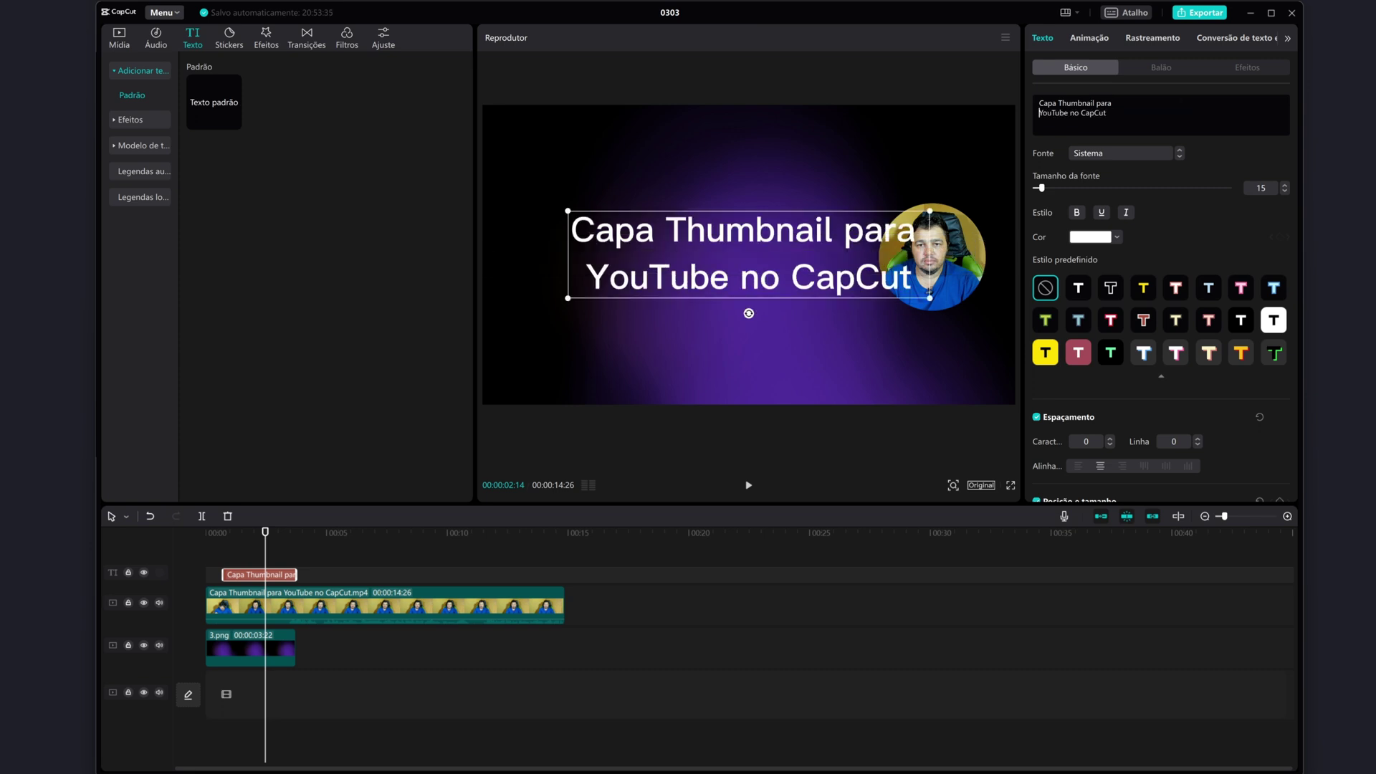
pyautogui.moveTo(572, 298); pyautogui.dragTo(541, 323)
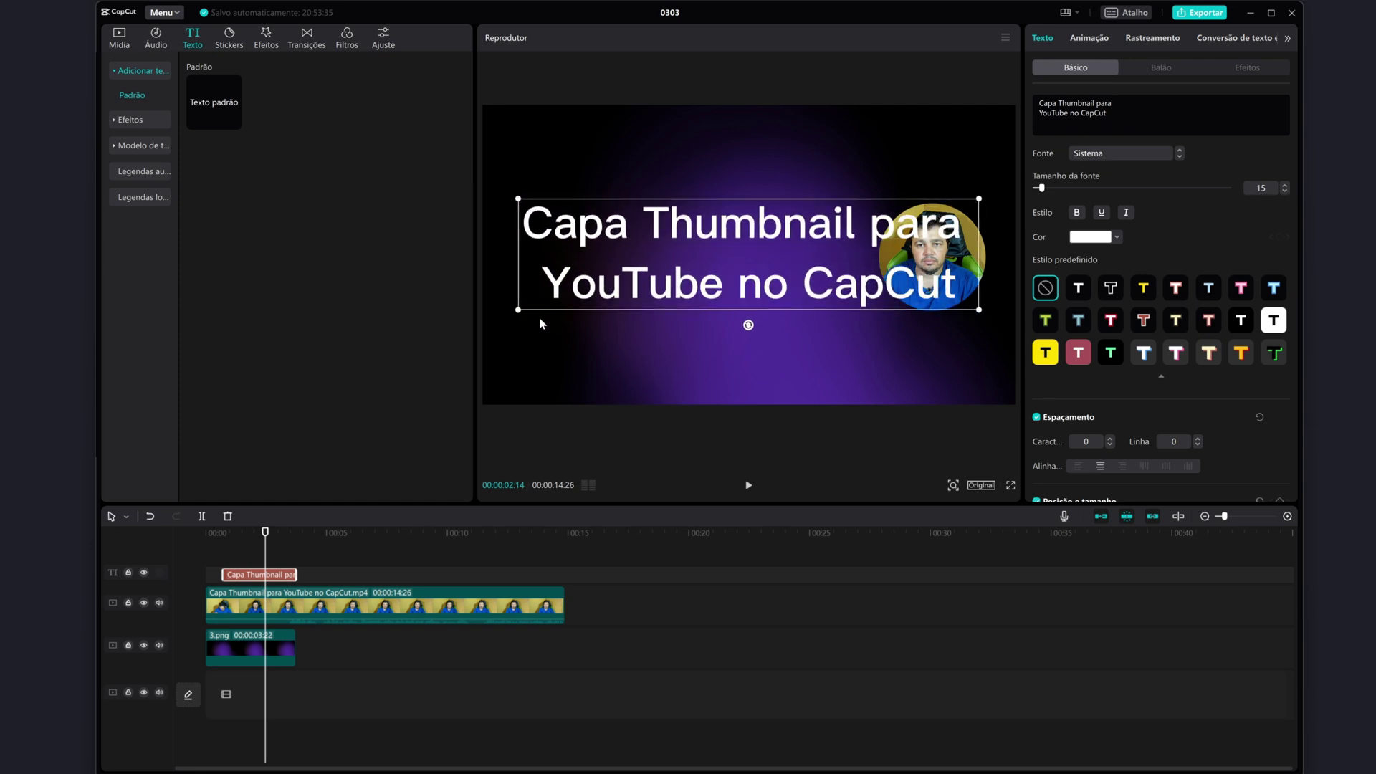
pyautogui.moveTo(540, 323); pyautogui.dragTo(563, 317)
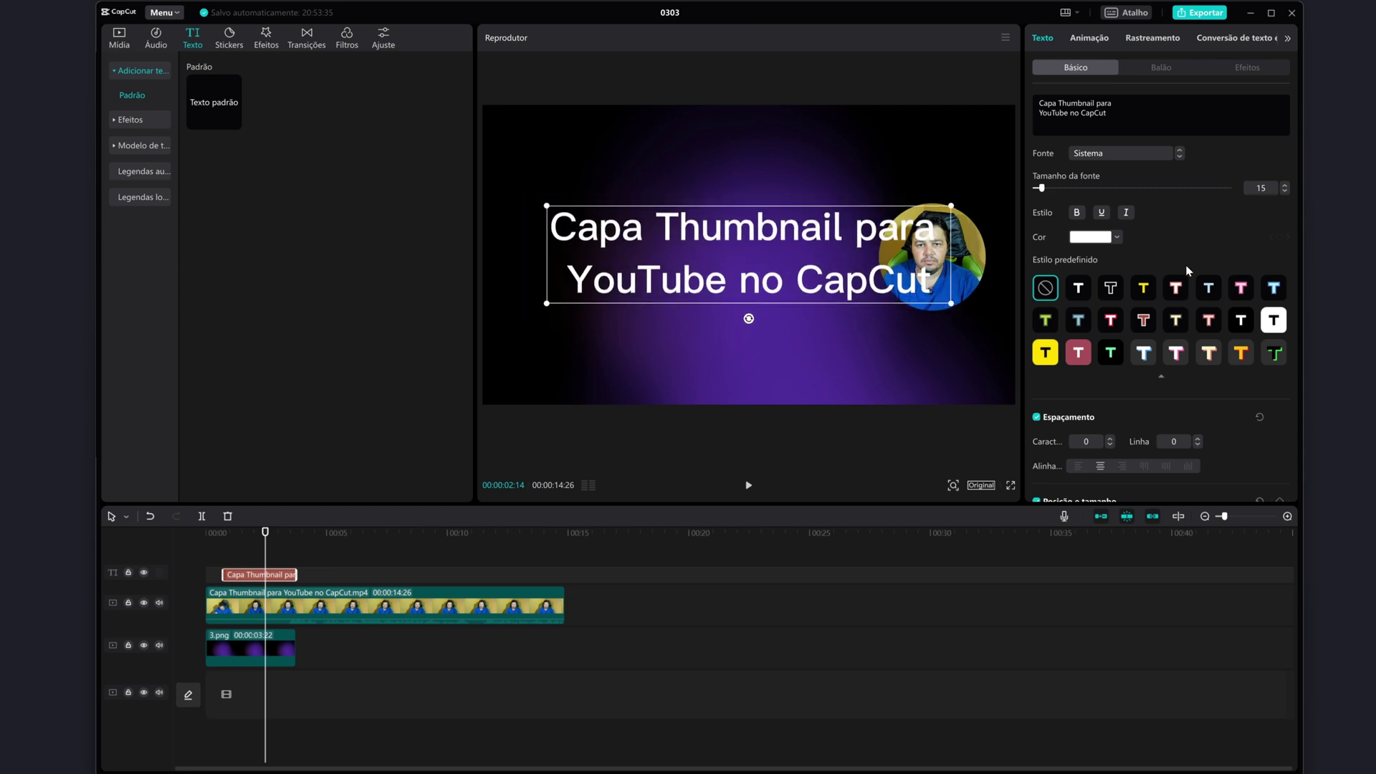
# Step: Trim the text to 'Capa Thumbnail' and move it up near the top of the frame
pyautogui.hotkey('ctrl', 'shift', 'End')
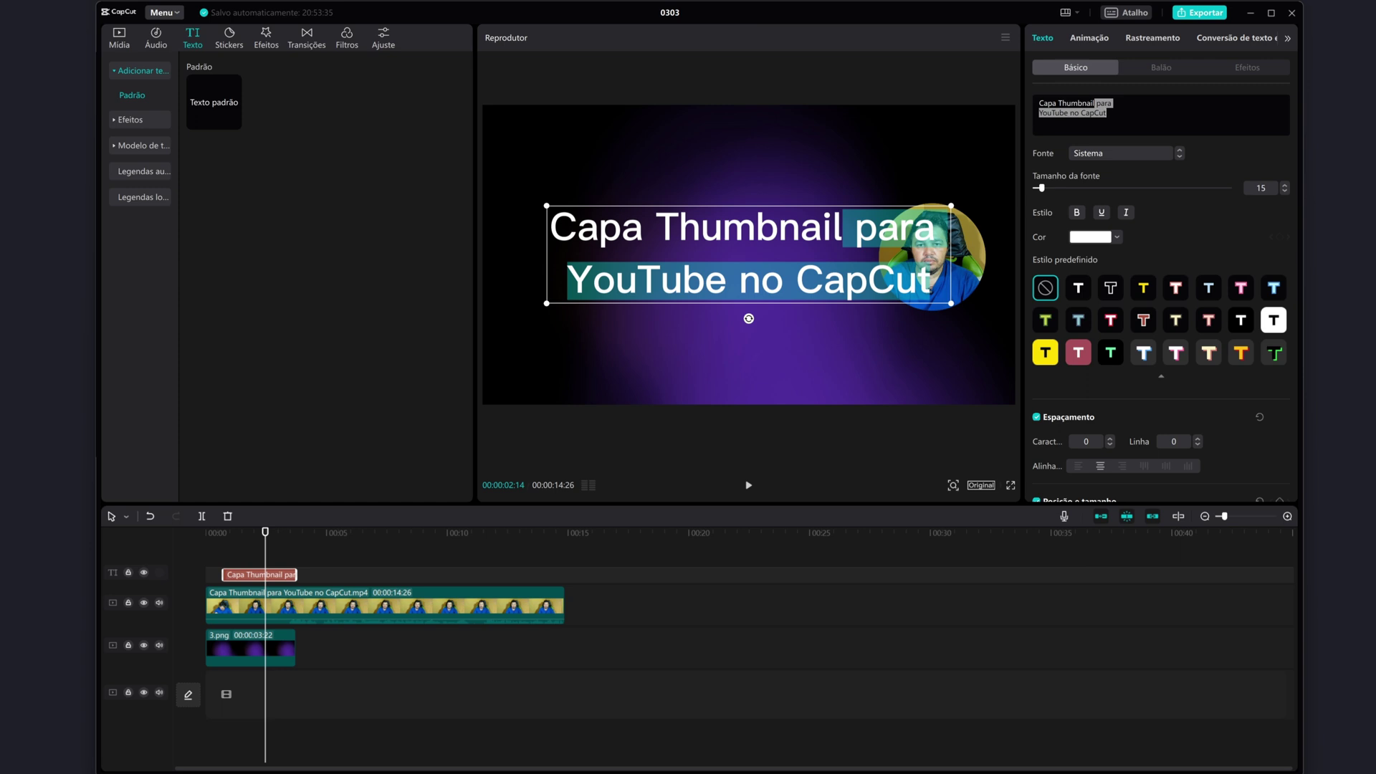
pyautogui.press('BackSpace')
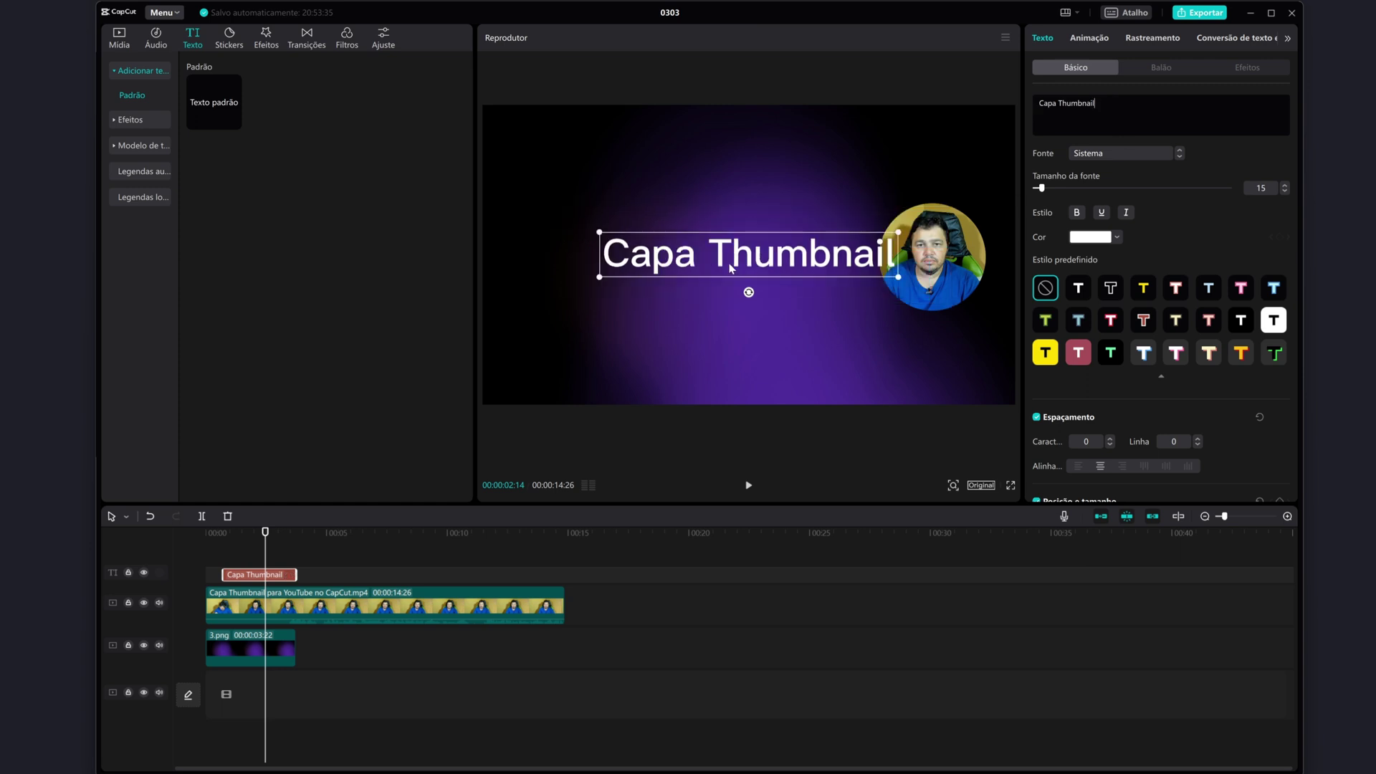
pyautogui.moveTo(743, 261); pyautogui.dragTo(741, 184)
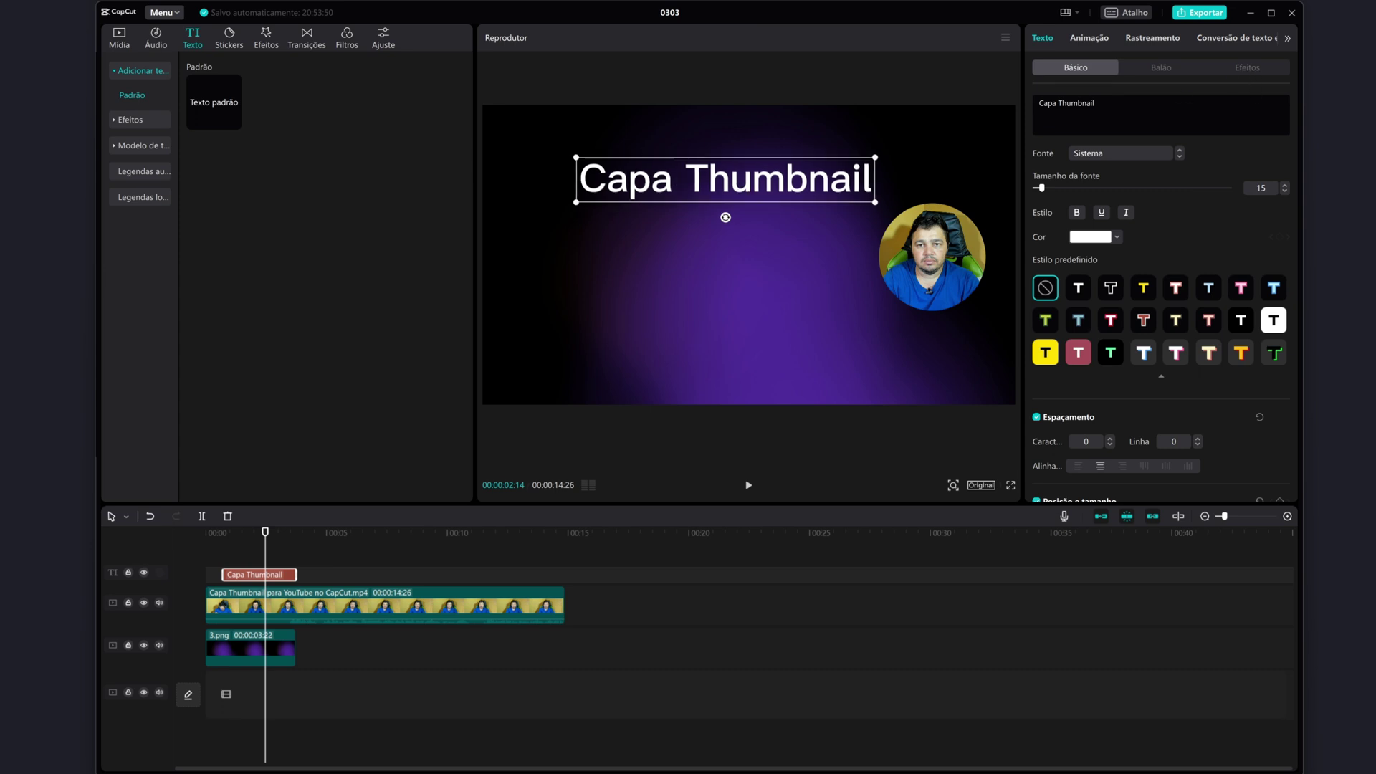
# Step: Try red and blue-outline text effect presets on the title, then remove the effect
pyautogui.click(1248, 70)
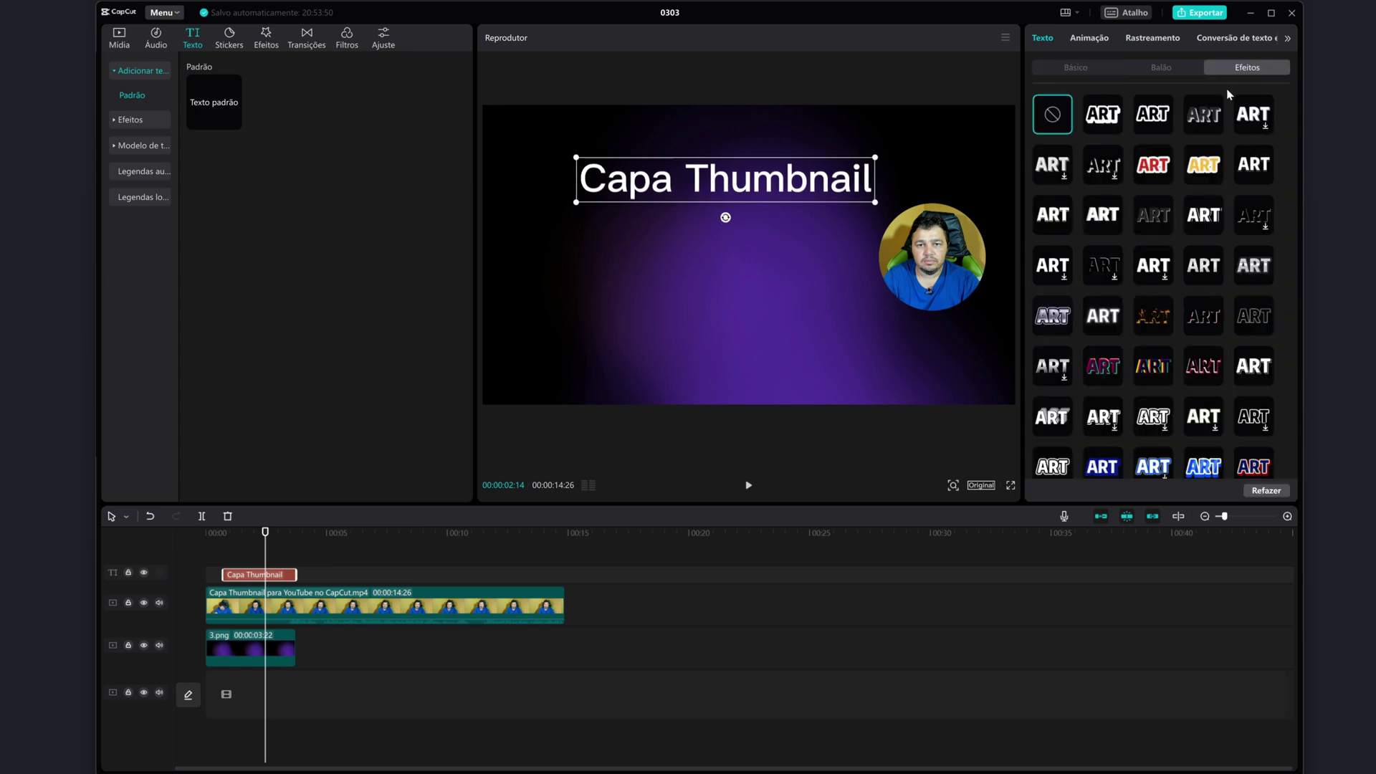
pyautogui.click(1155, 169)
pyautogui.scroll(-3, 1187, 409)
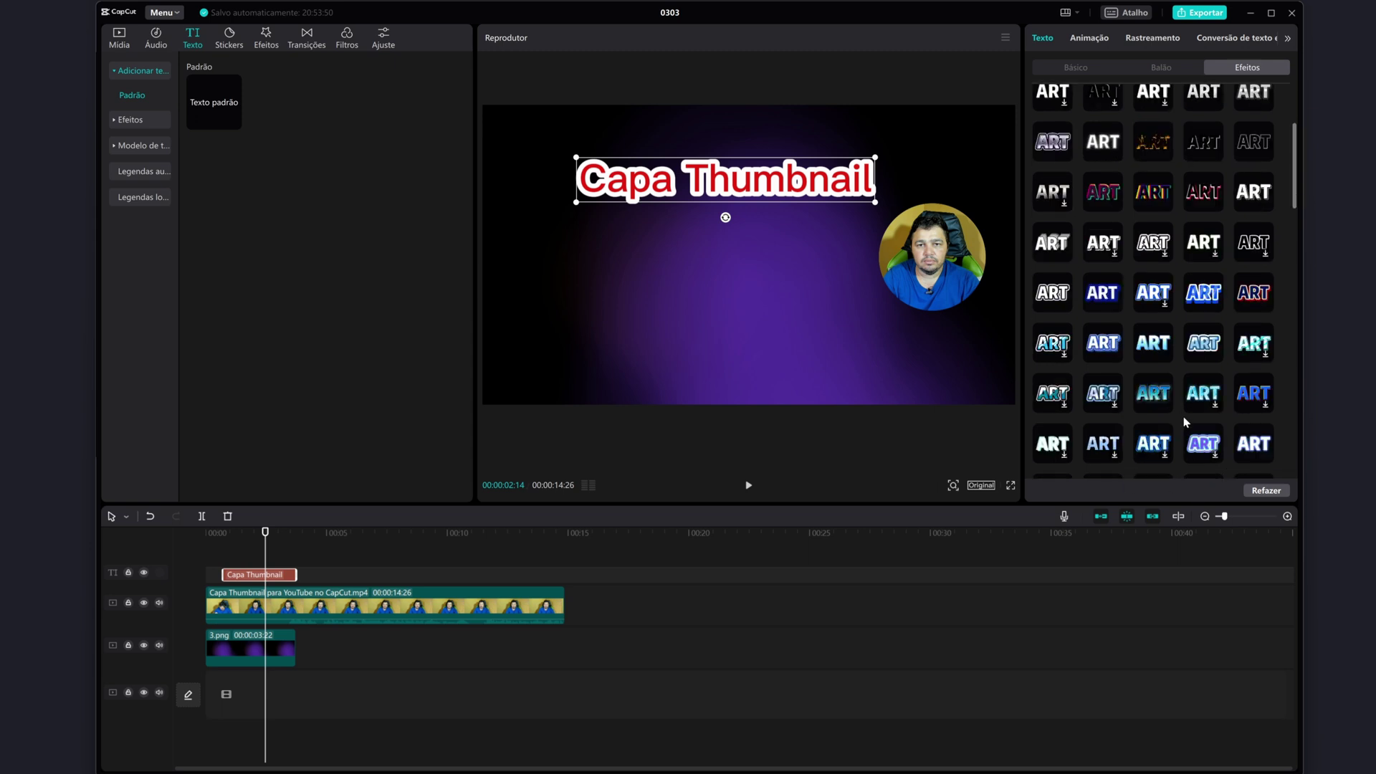
pyautogui.click(1199, 453)
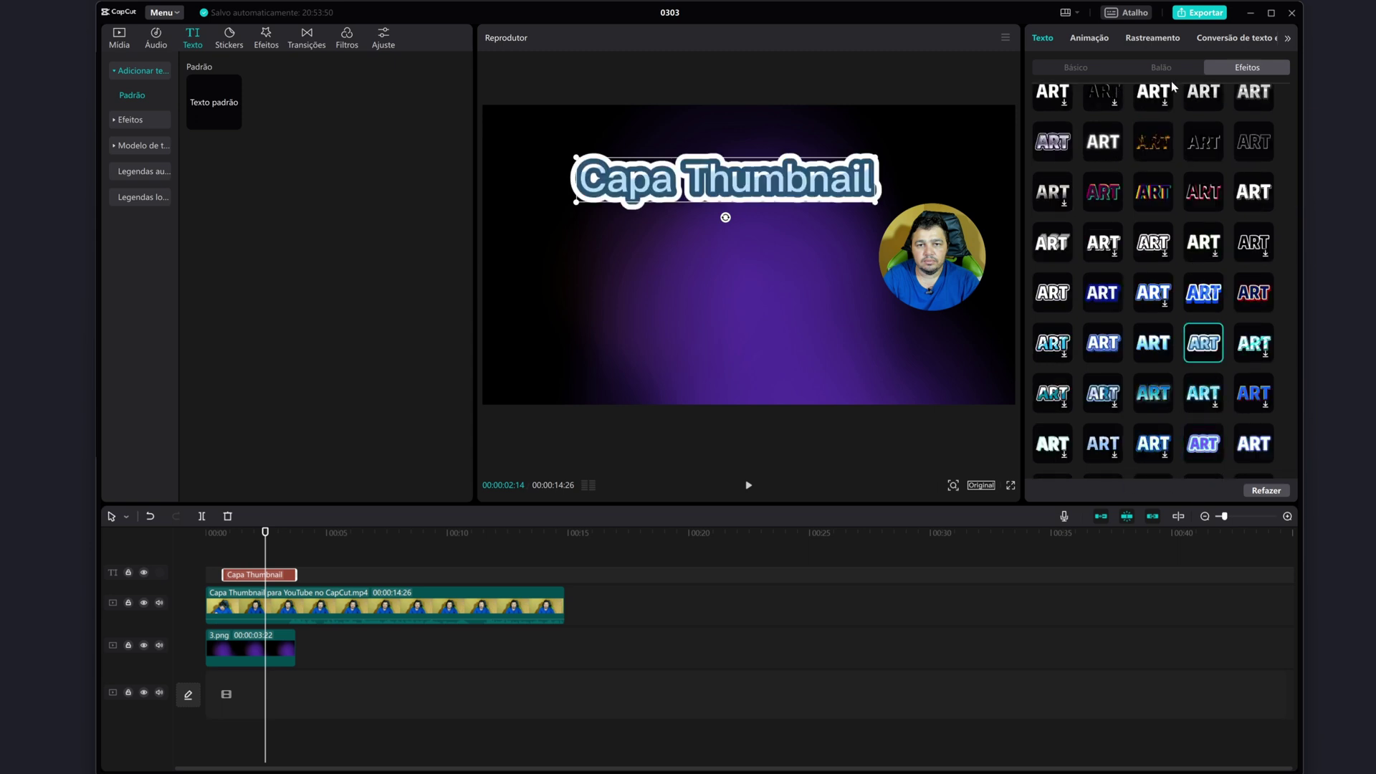
pyautogui.scroll(4, 1186, 84)
pyautogui.click(1054, 116)
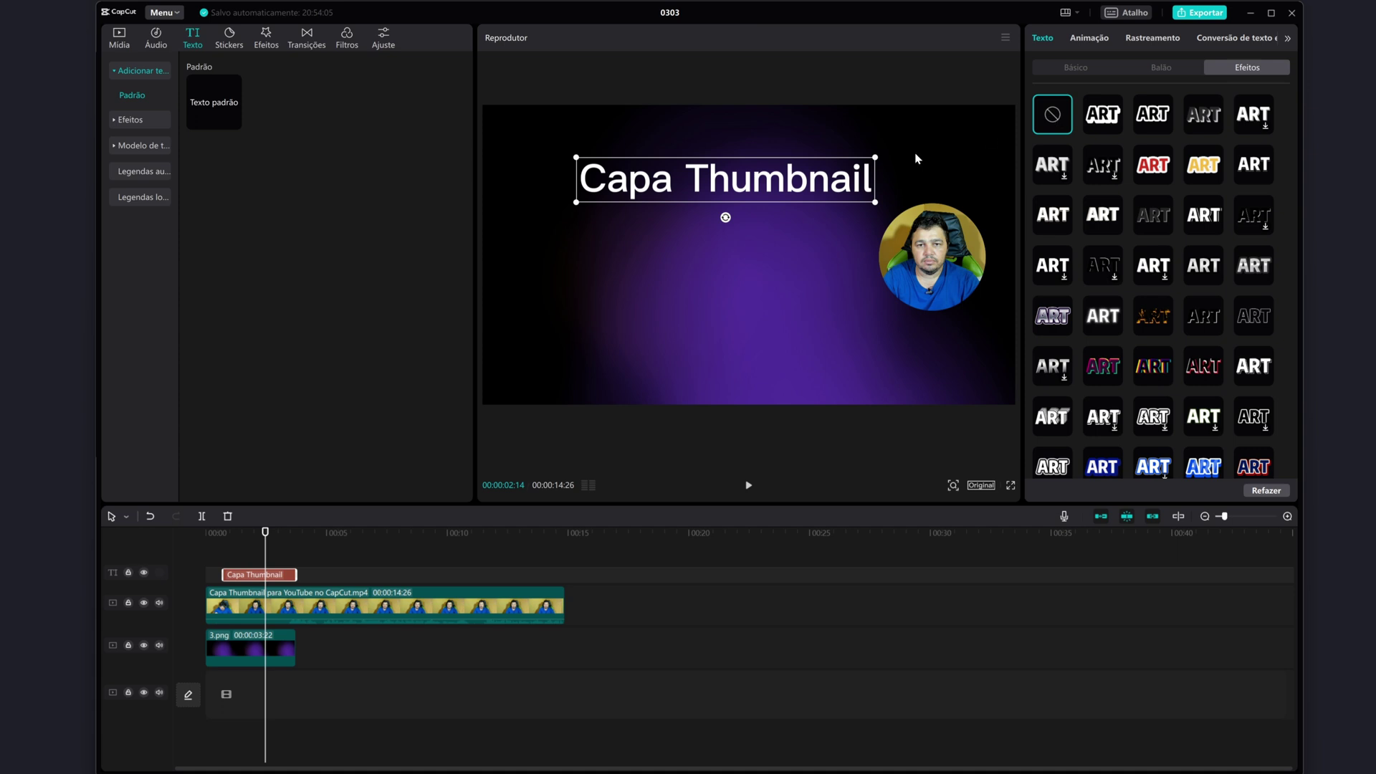
pyautogui.click(1075, 67)
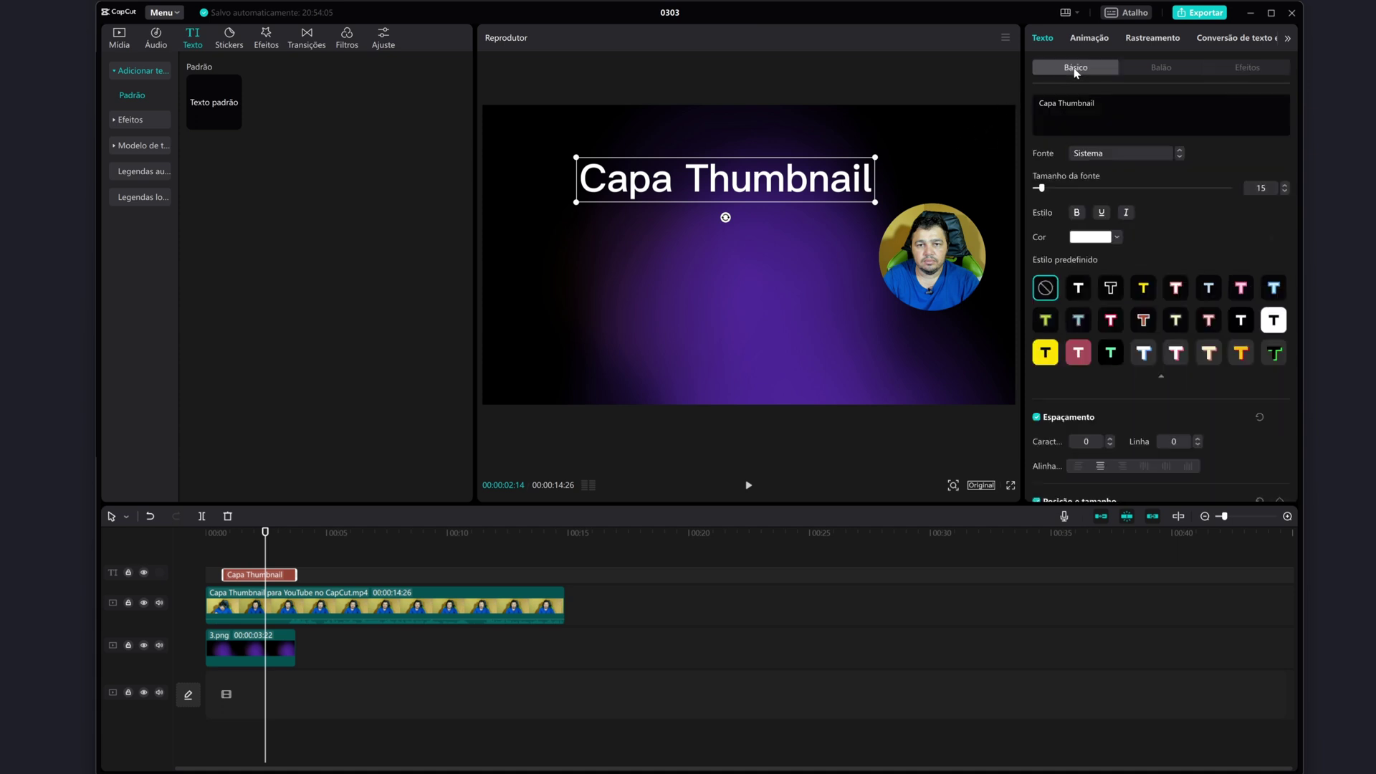
# Step: Set the title font to FlindersTrial-ExtraBold at size 16, keeping it white after trying red and yellow
pyautogui.click(1118, 154)
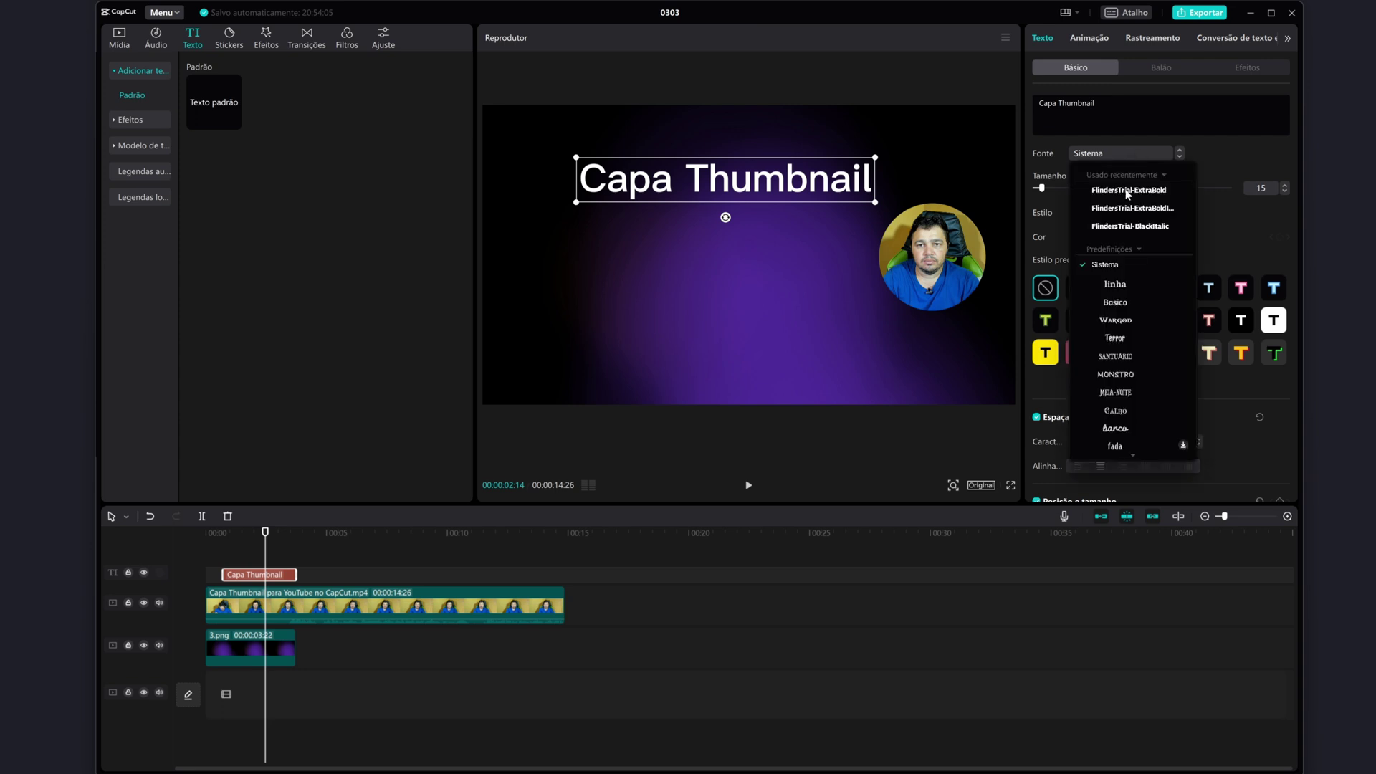
pyautogui.click(1128, 191)
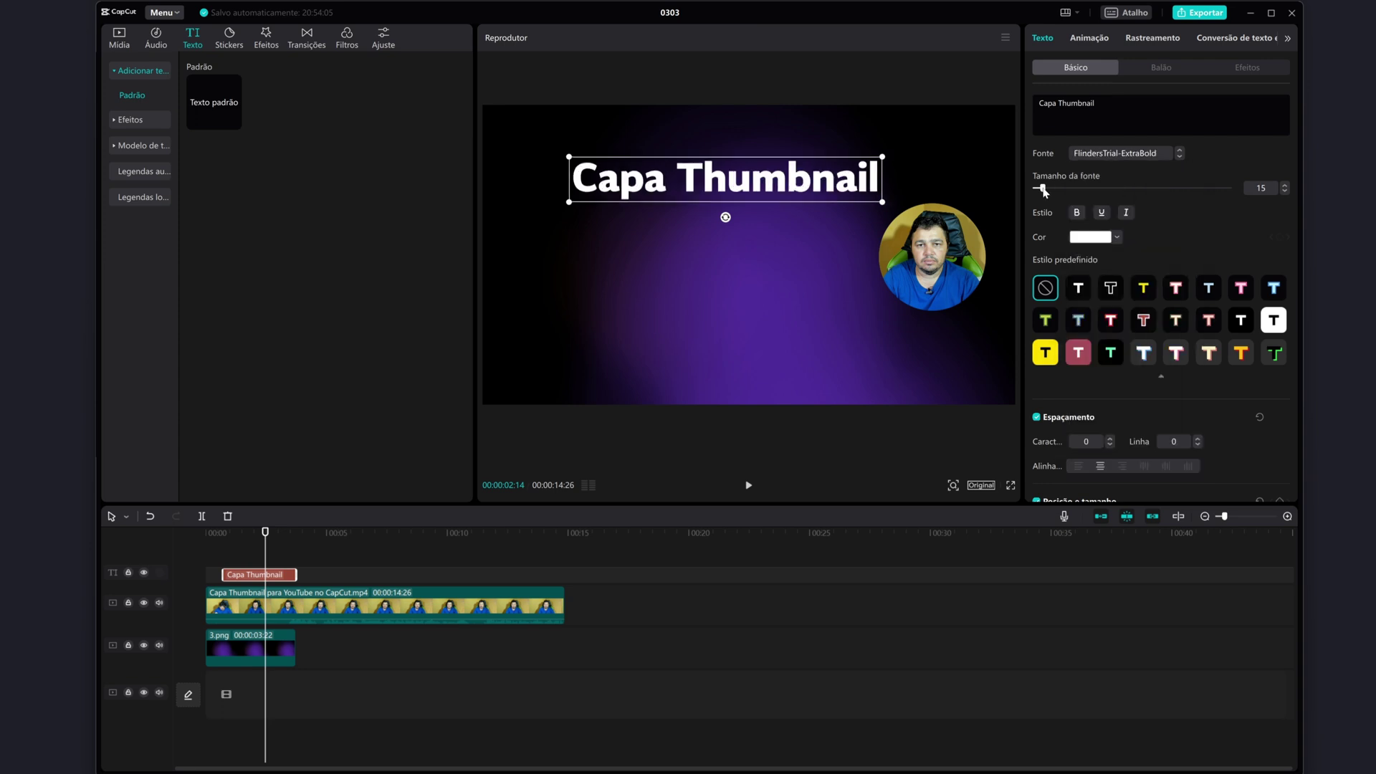
pyautogui.moveTo(1044, 191); pyautogui.dragTo(1043, 191)
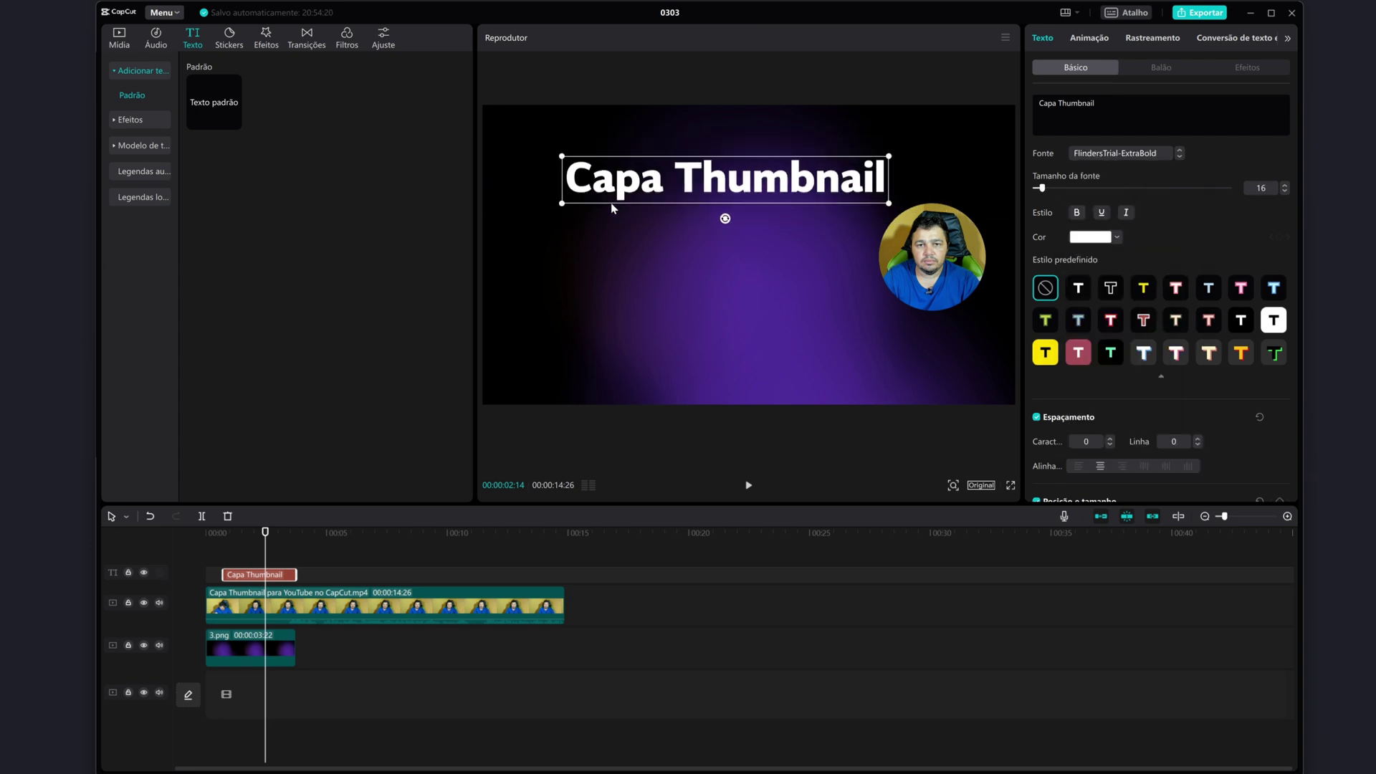
pyautogui.click(1091, 237)
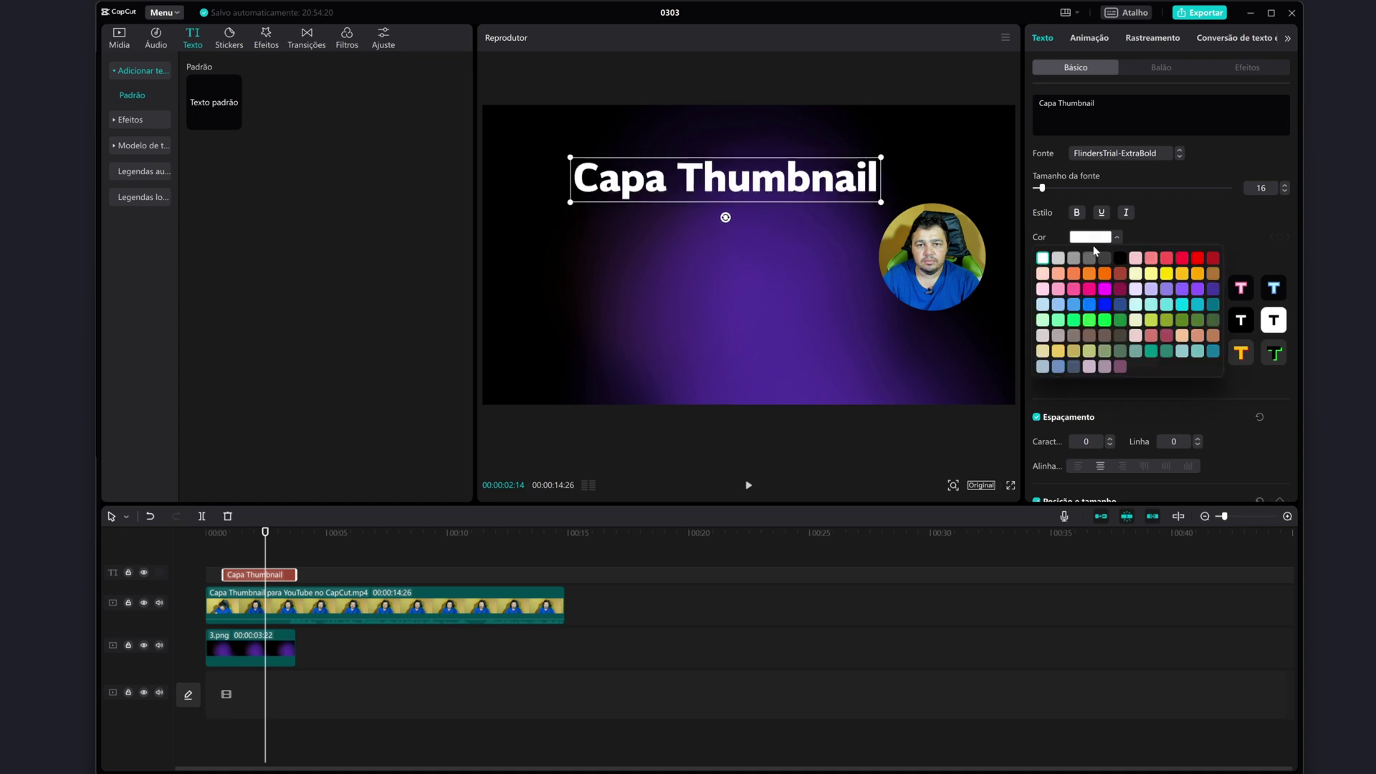
pyautogui.click(1166, 258)
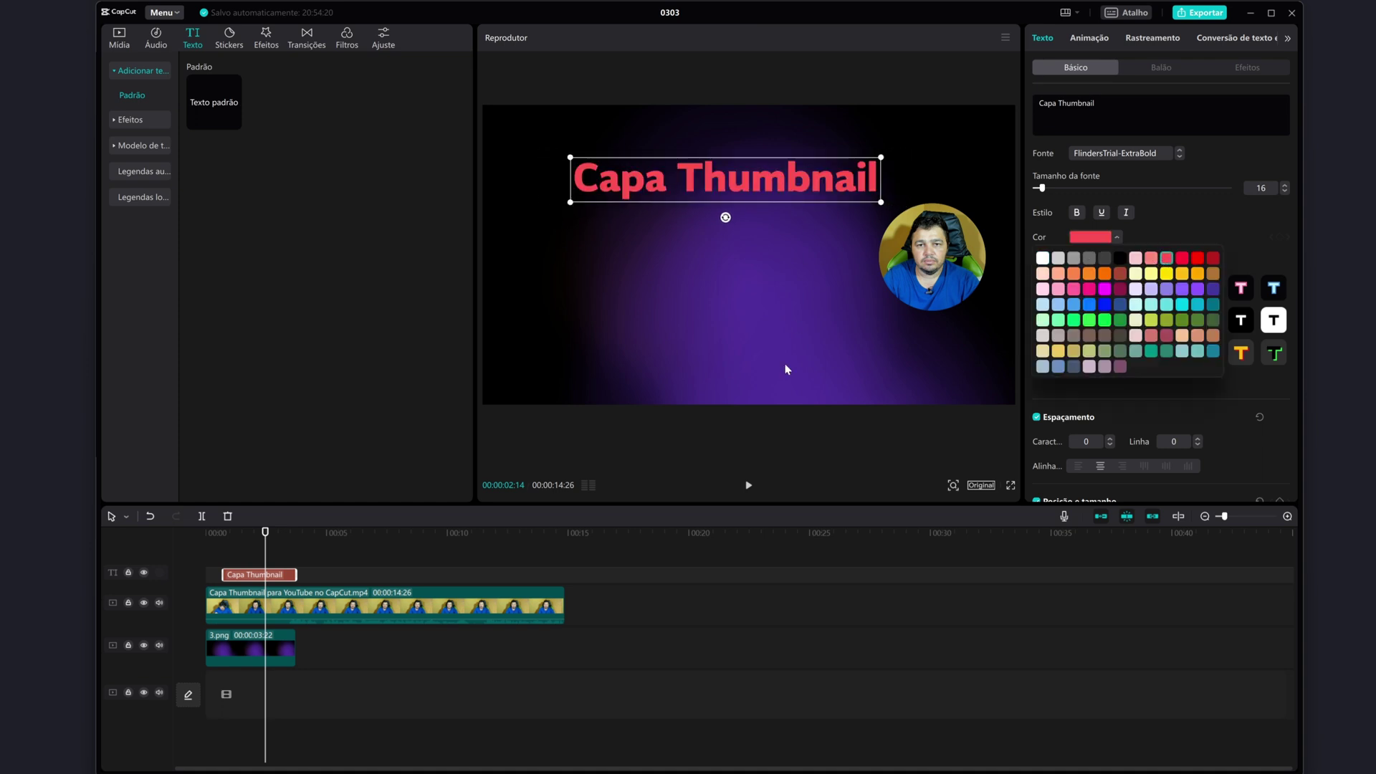
pyautogui.click(1167, 274)
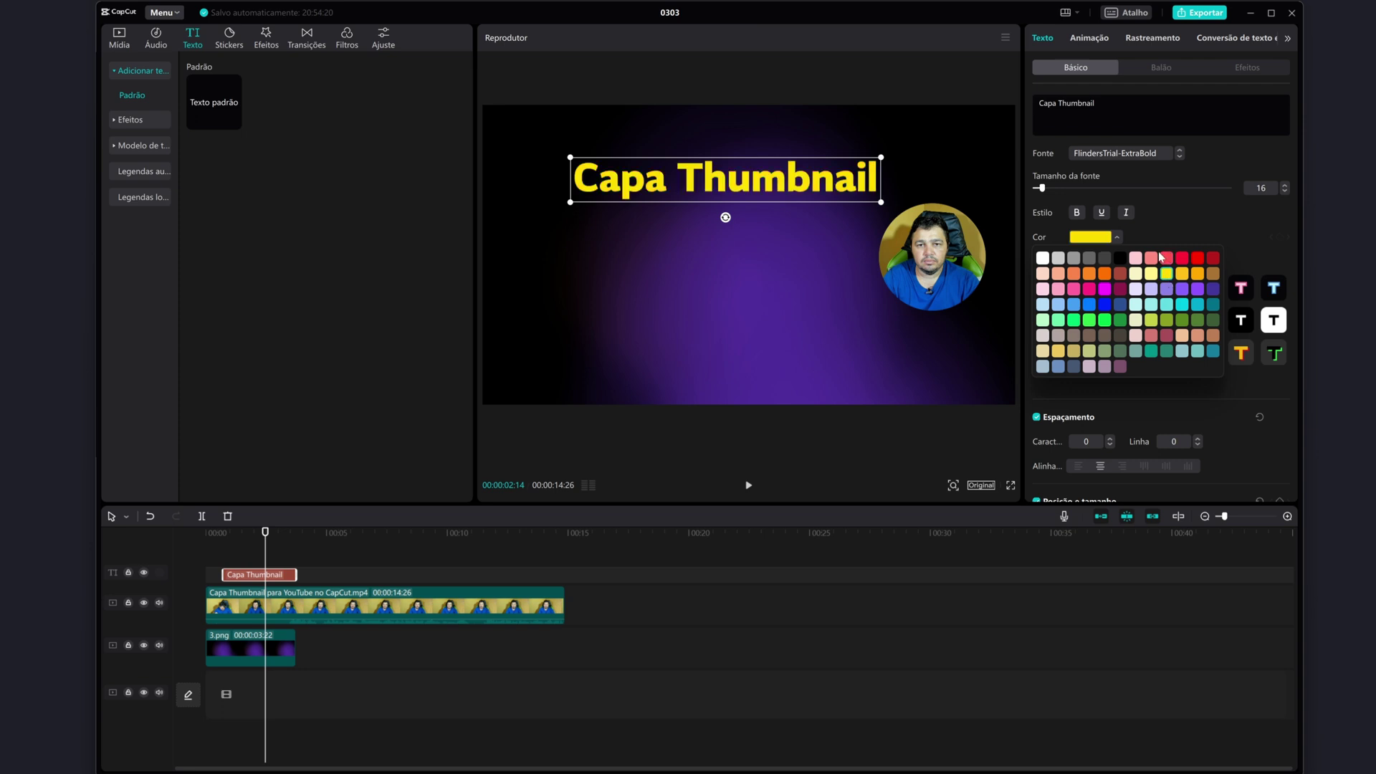
pyautogui.click(1116, 238)
pyautogui.click(1116, 238)
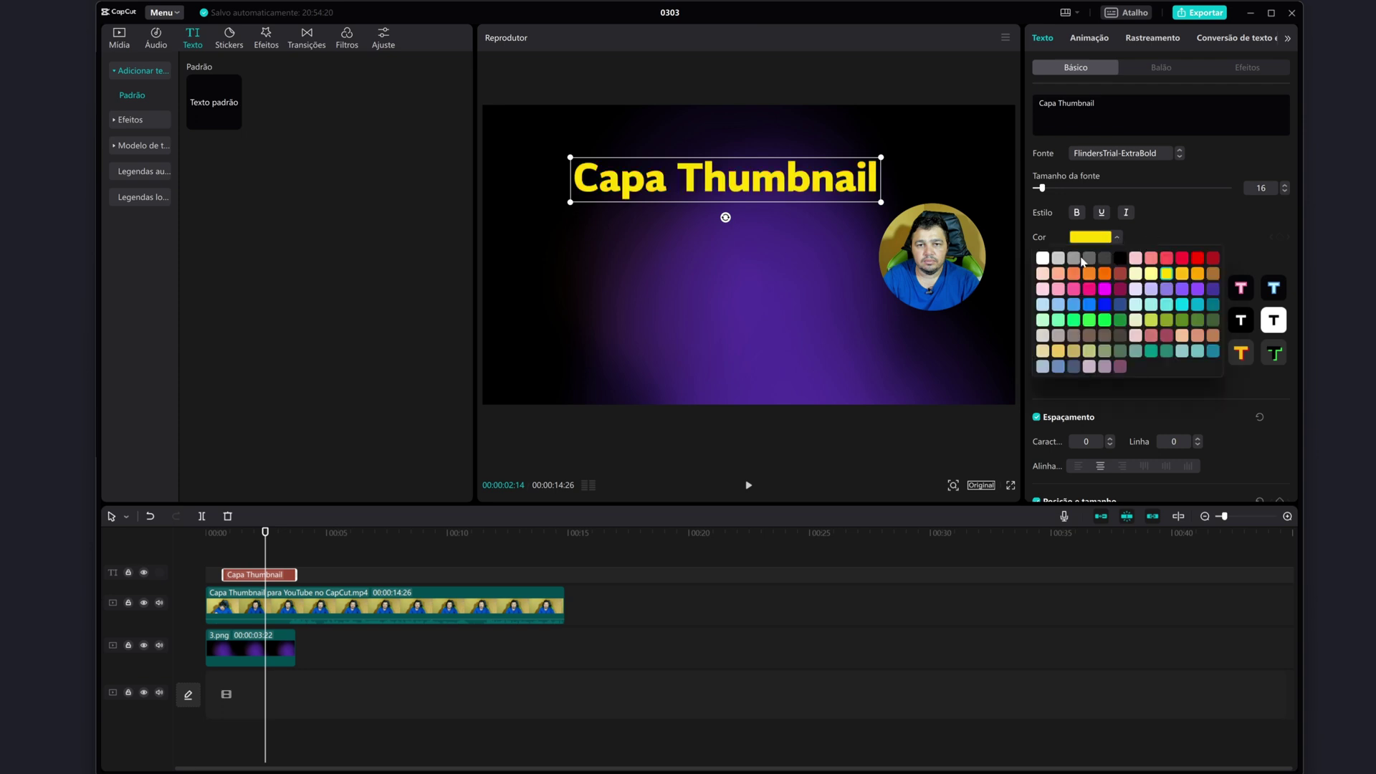
pyautogui.click(1040, 261)
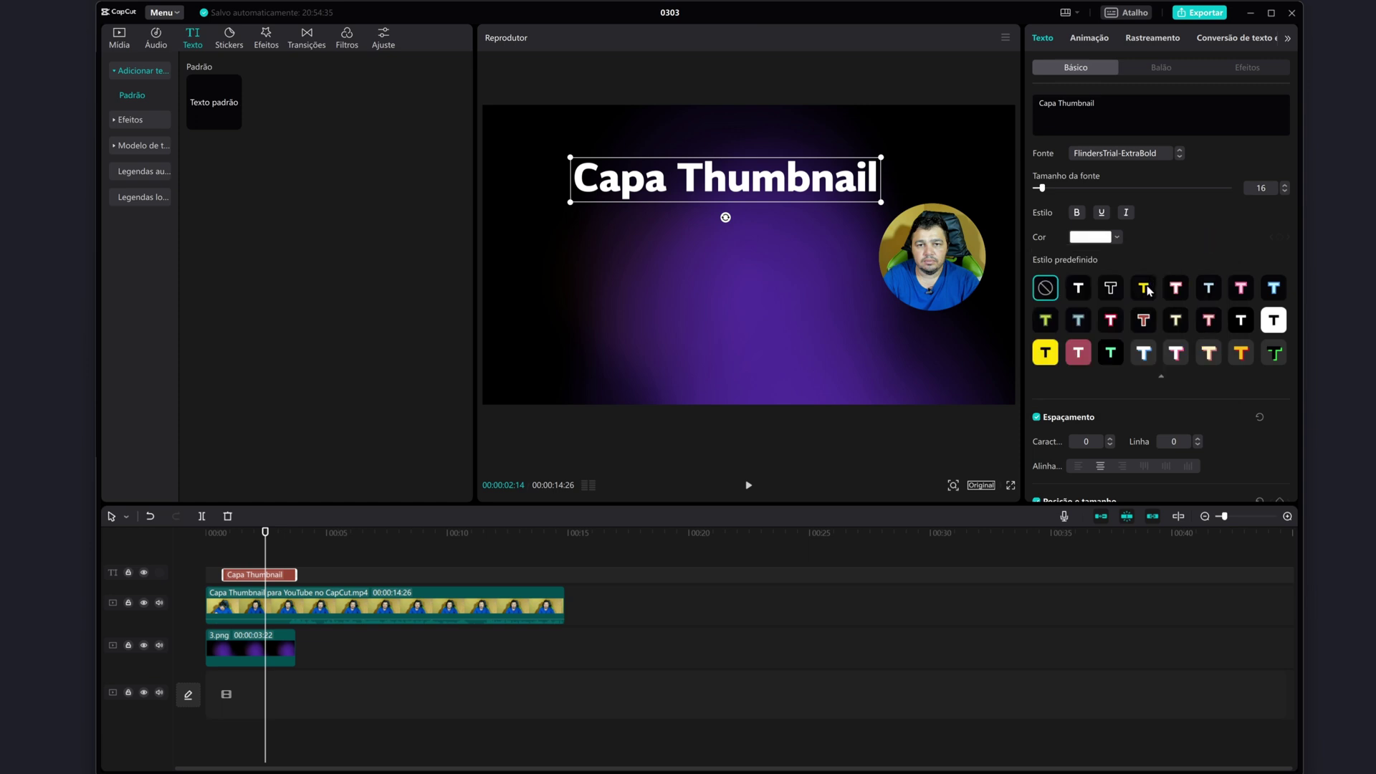
# Step: Apply the yellow outlined 'T' preset to the title after trying orange and red styles
pyautogui.click(1146, 288)
pyautogui.scroll(-2, 1130, 350)
pyautogui.scroll(-2, 1130, 350)
pyautogui.scroll(-1, 1130, 350)
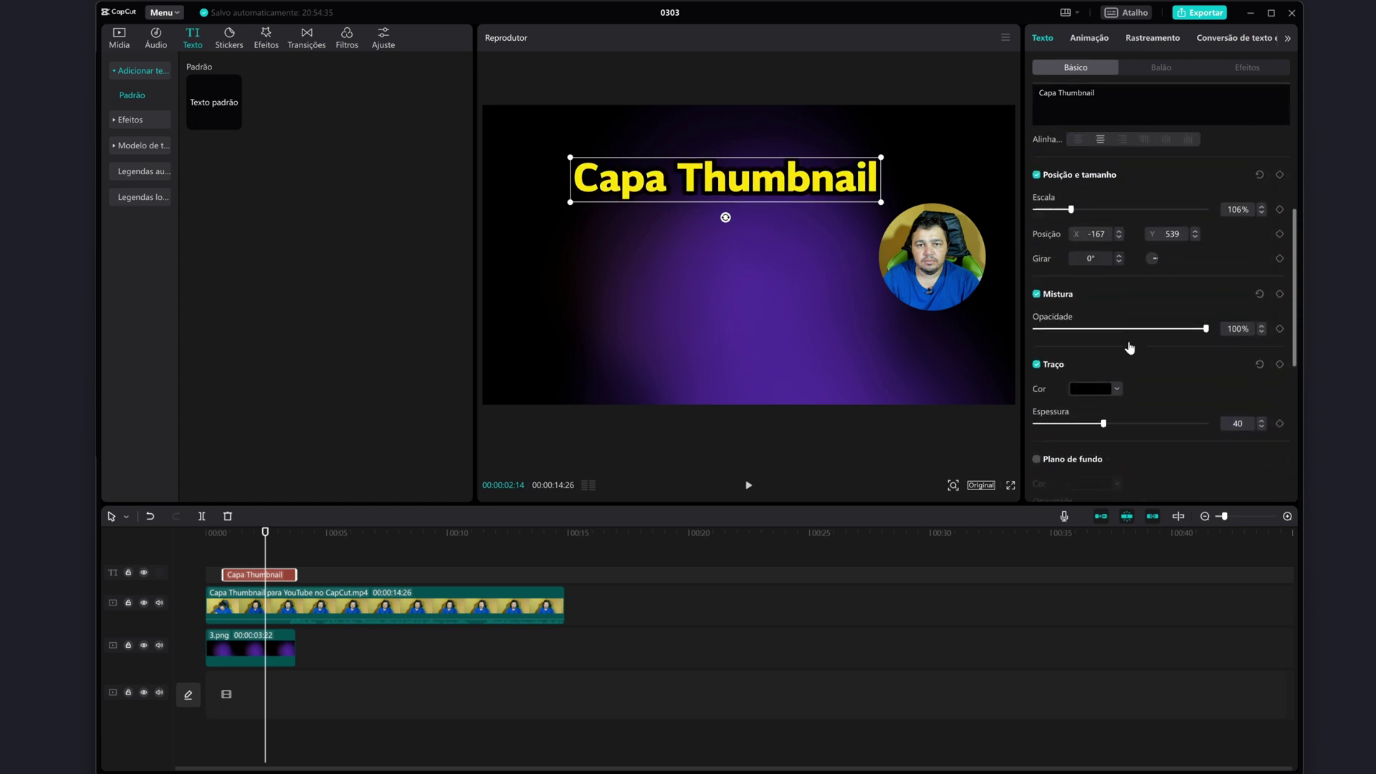
pyautogui.scroll(5, 1130, 348)
pyautogui.click(1239, 204)
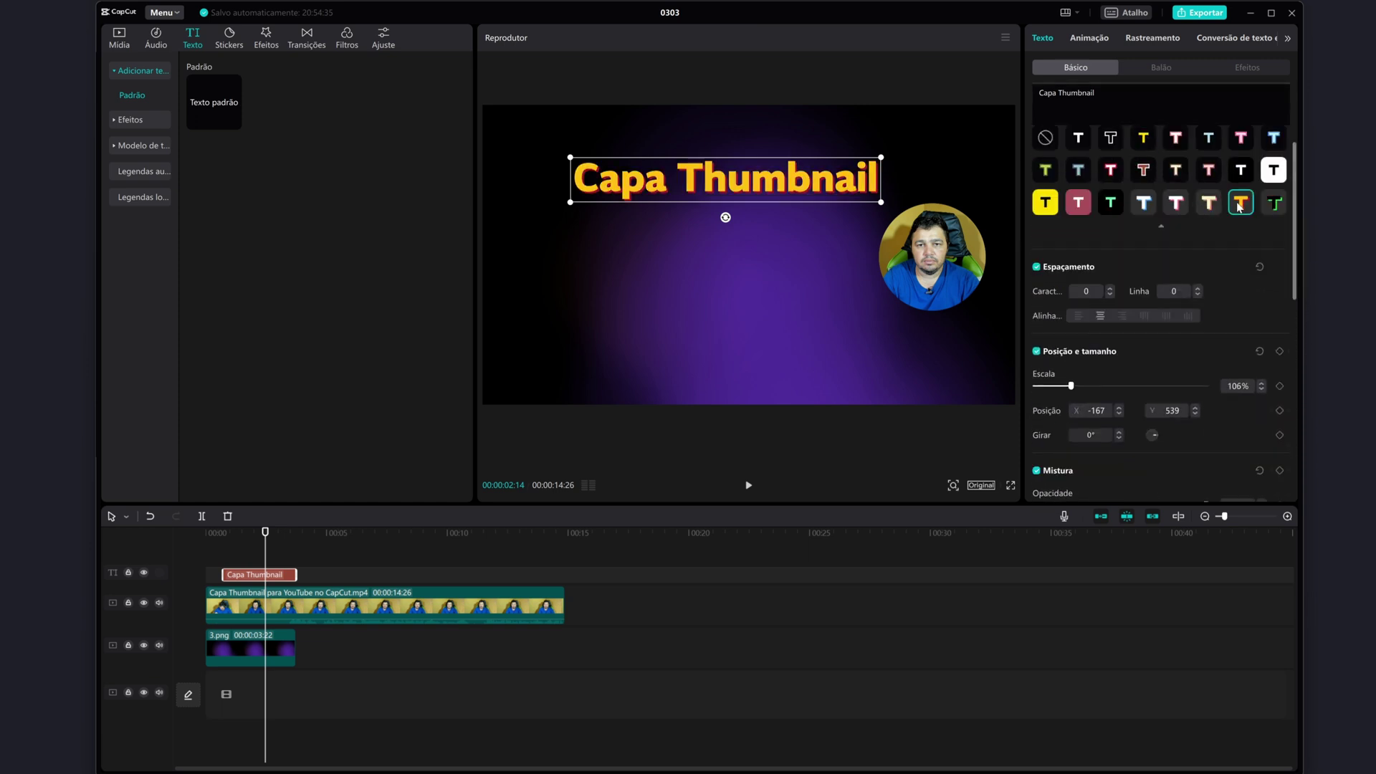
pyautogui.click(1078, 202)
pyautogui.click(1143, 138)
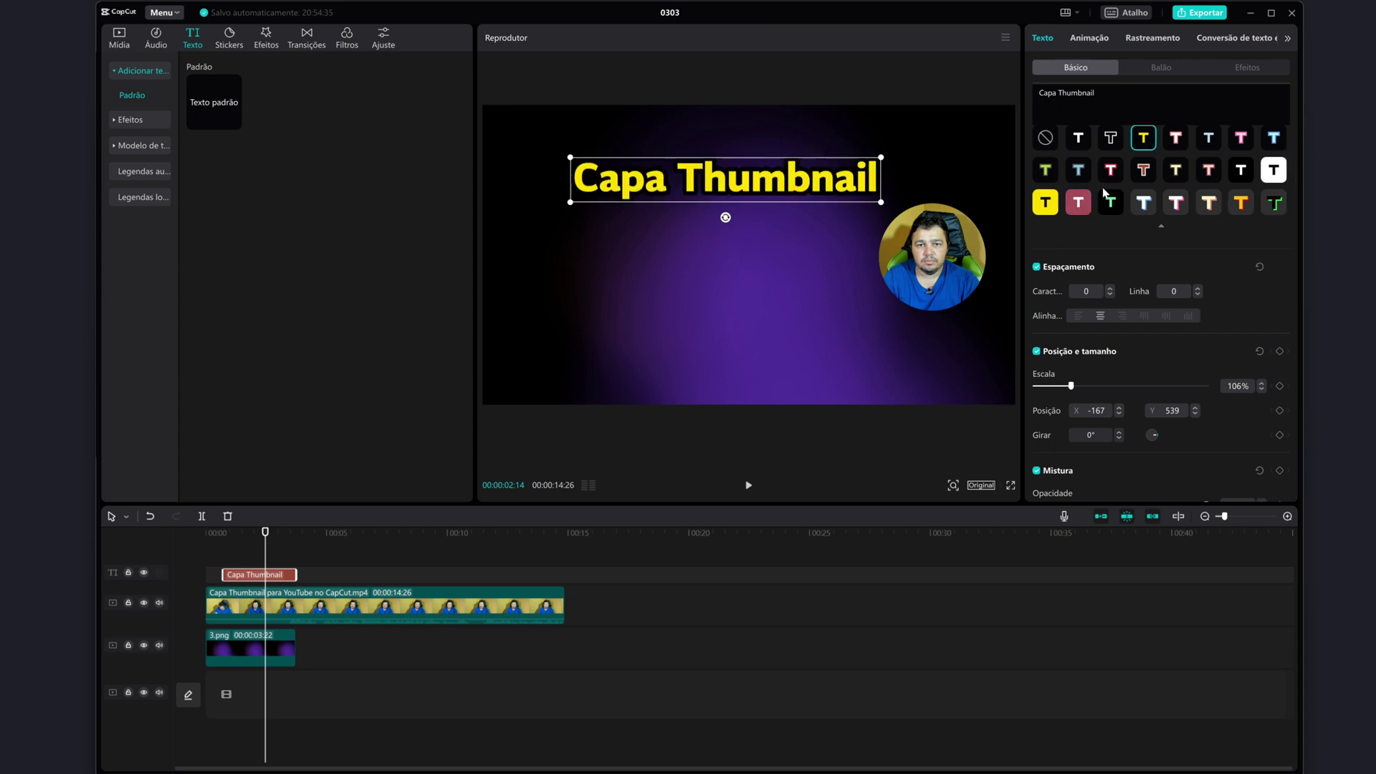
pyautogui.moveTo(1300, 253); pyautogui.dragTo(1299, 313)
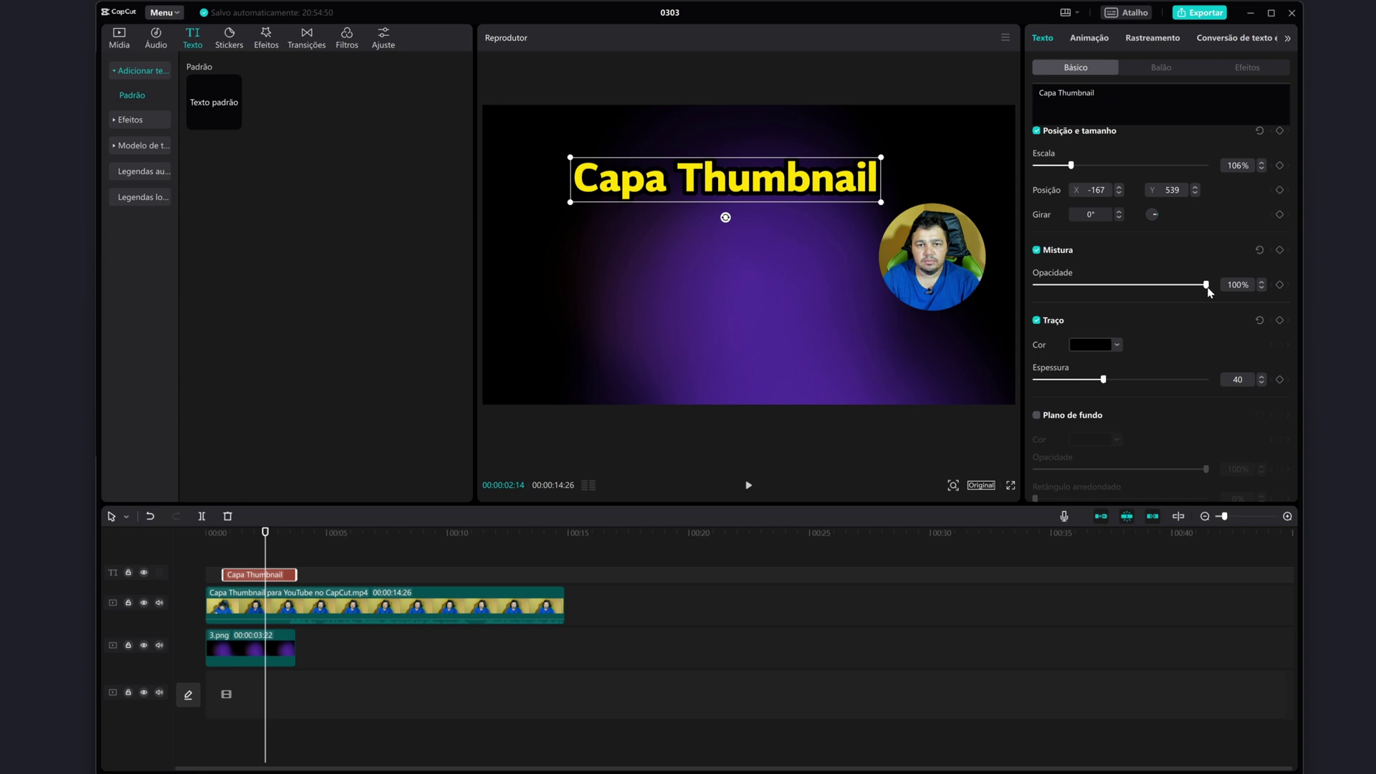
pyautogui.moveTo(1206, 286)
pyautogui.mouseDown()
pyautogui.moveTo(1058, 285)
pyautogui.moveTo(1207, 285)
pyautogui.mouseUp()
# Step: Keep the title outline black after testing red, and try then remove a red background box
pyautogui.click(1102, 347)
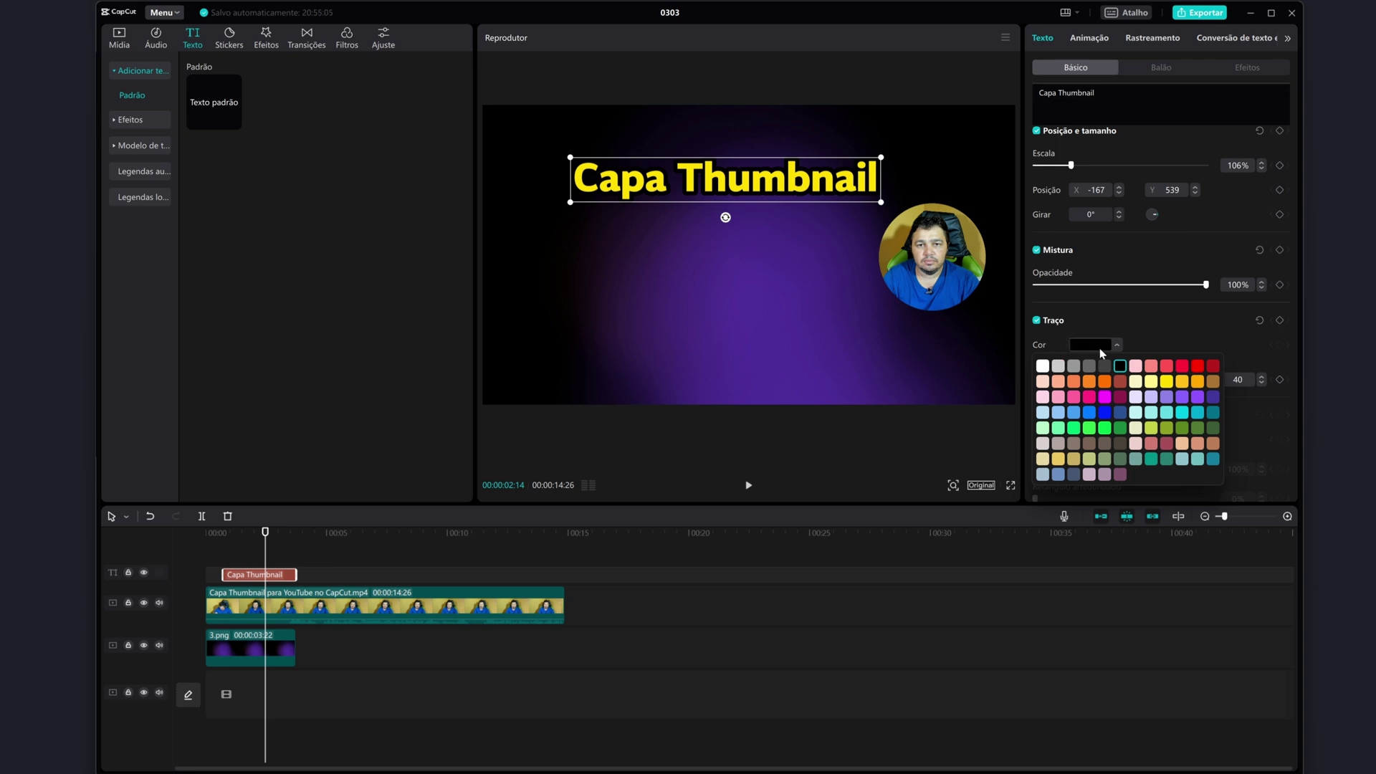
pyautogui.click(1182, 366)
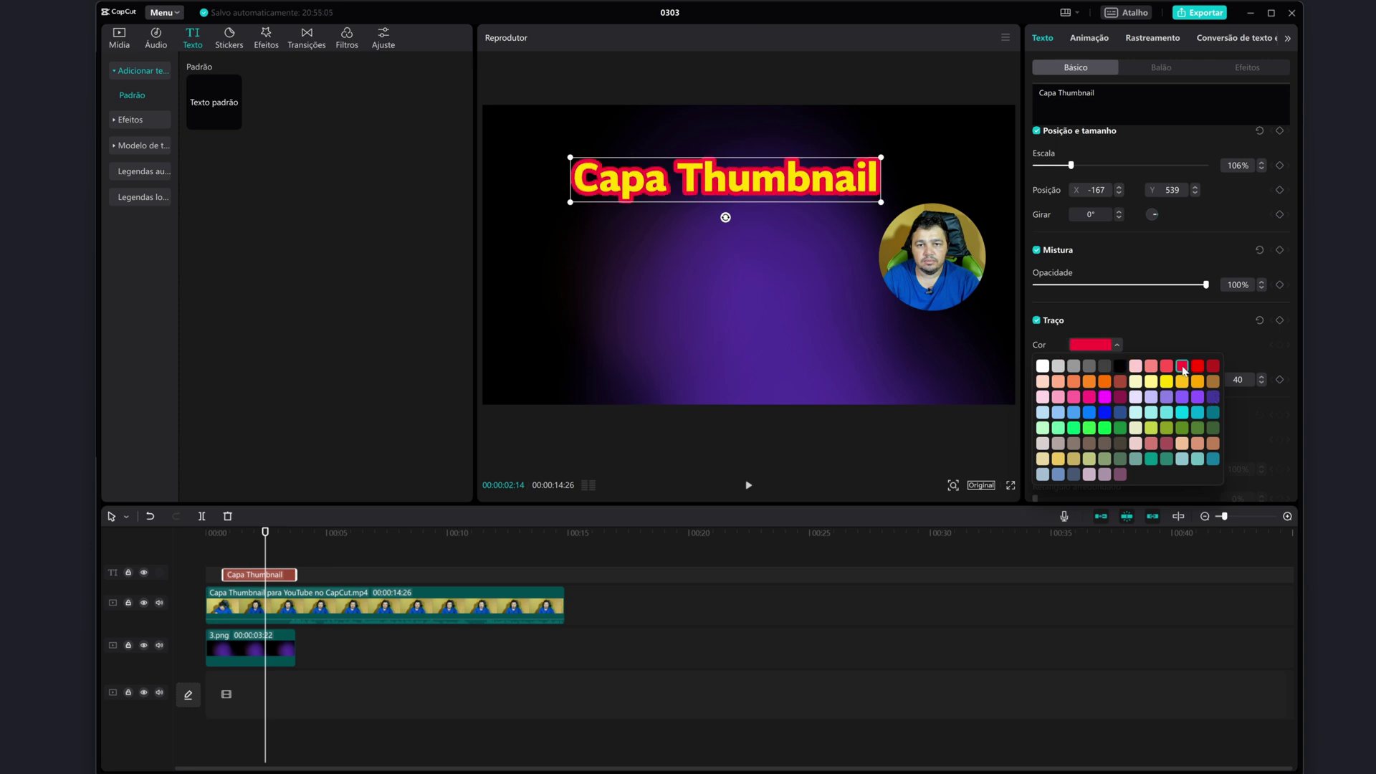
pyautogui.click(1156, 334)
pyautogui.scroll(-3, 1157, 332)
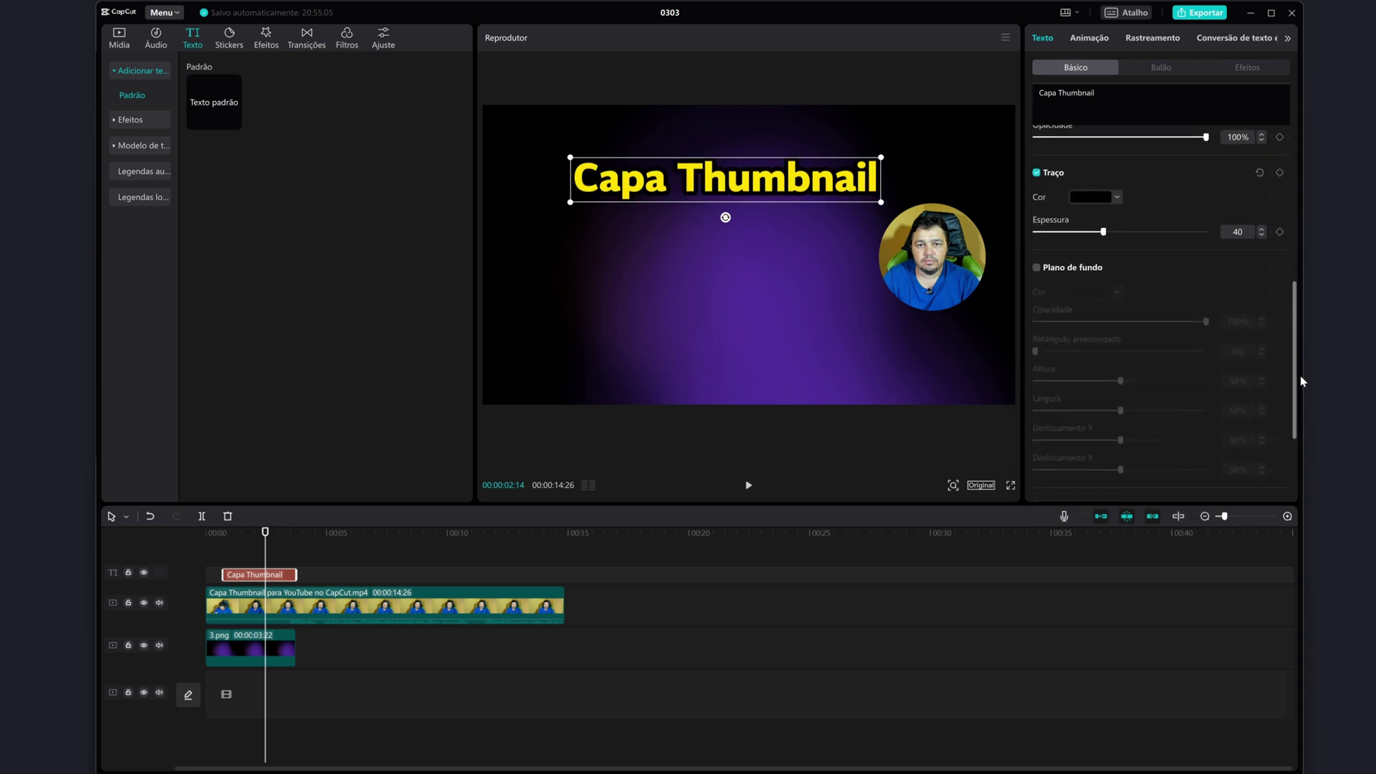
pyautogui.click(1036, 267)
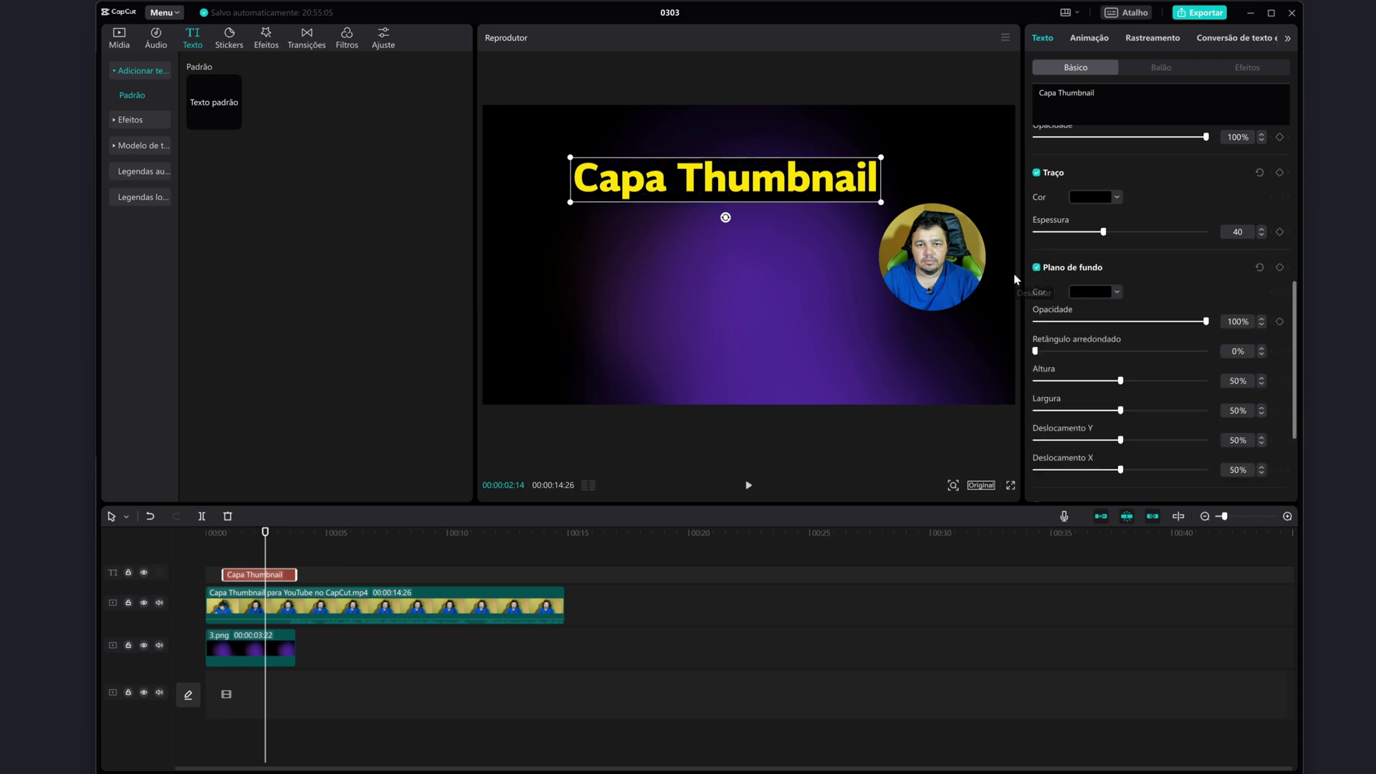
pyautogui.click(1091, 293)
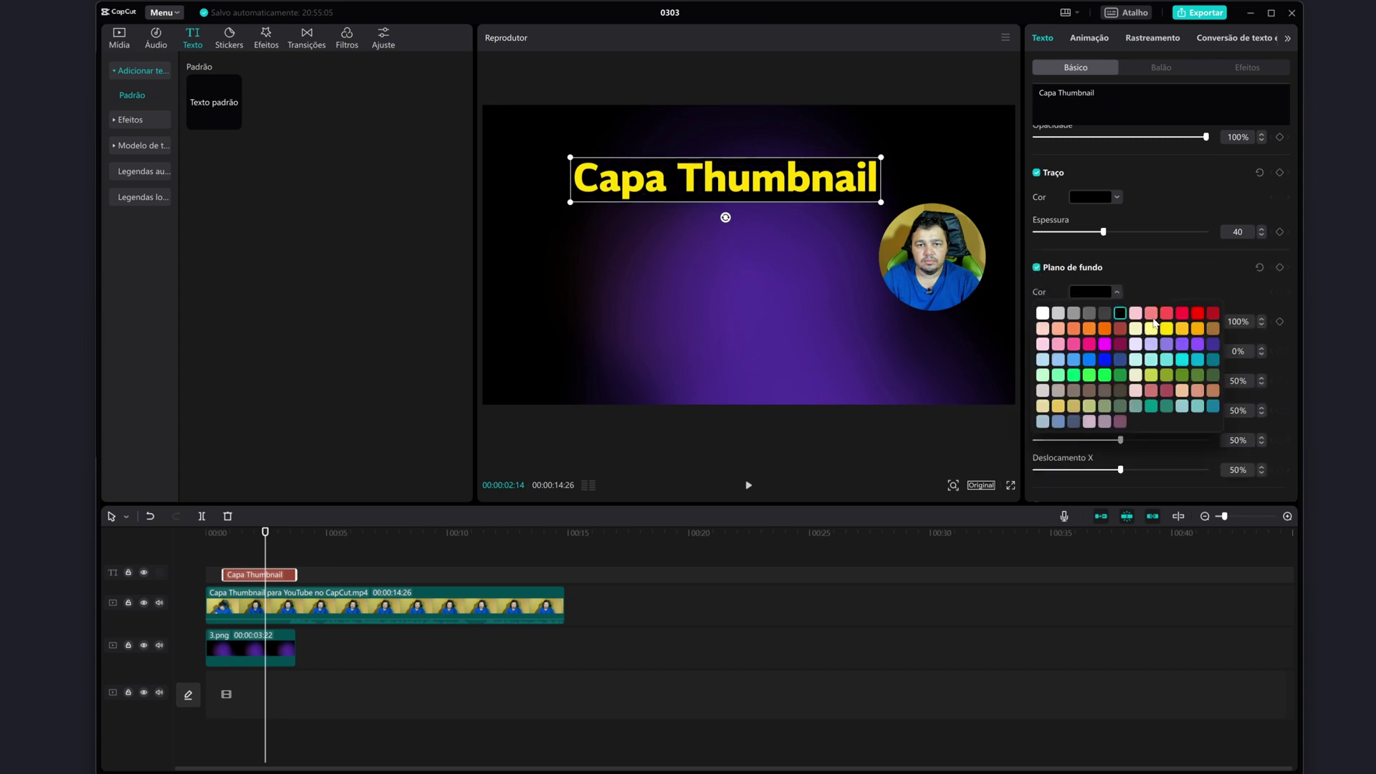
pyautogui.click(1166, 314)
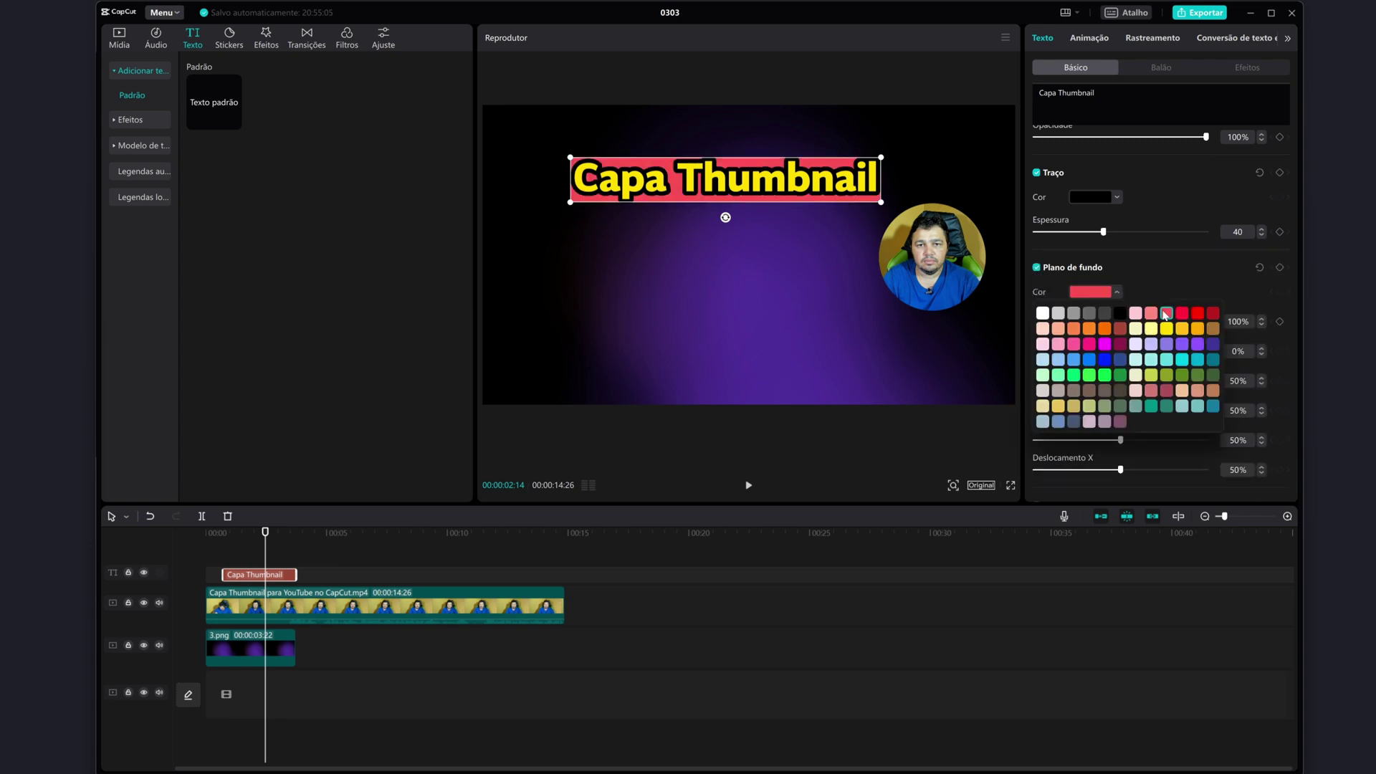
pyautogui.click(1047, 274)
pyautogui.click(1037, 267)
# Step: Give the title a black drop shadow, then add a new 'Texto padrão' text layer
pyautogui.scroll(-3, 1199, 370)
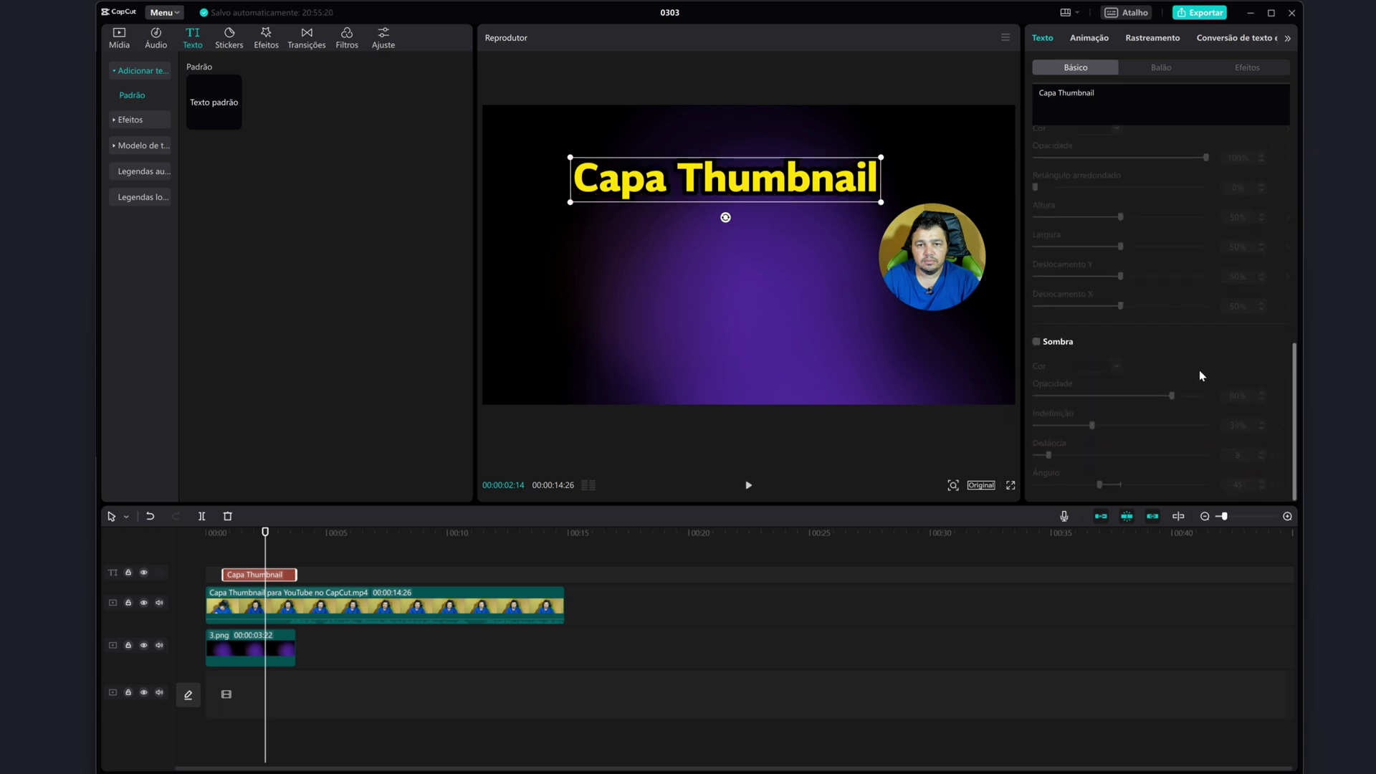
pyautogui.click(1037, 343)
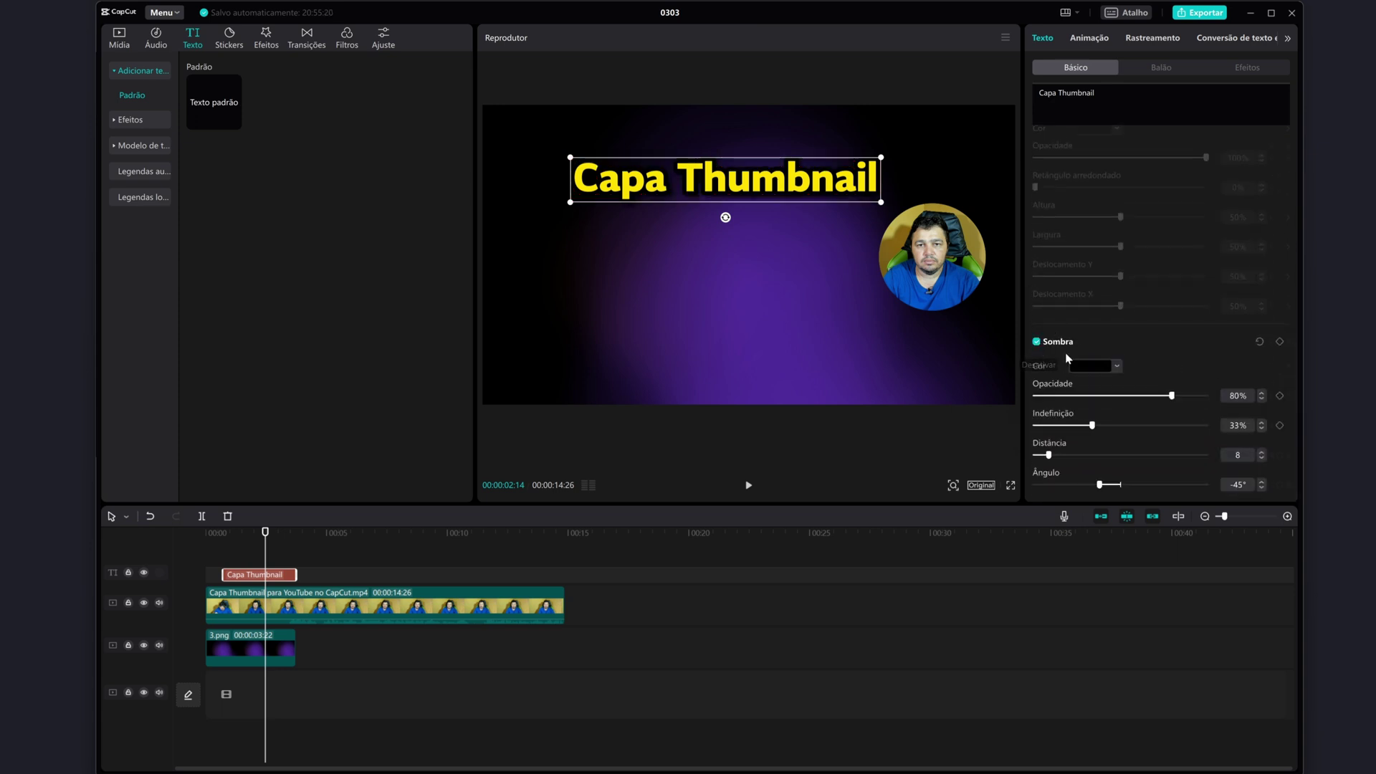
pyautogui.click(1097, 366)
pyautogui.click(1182, 388)
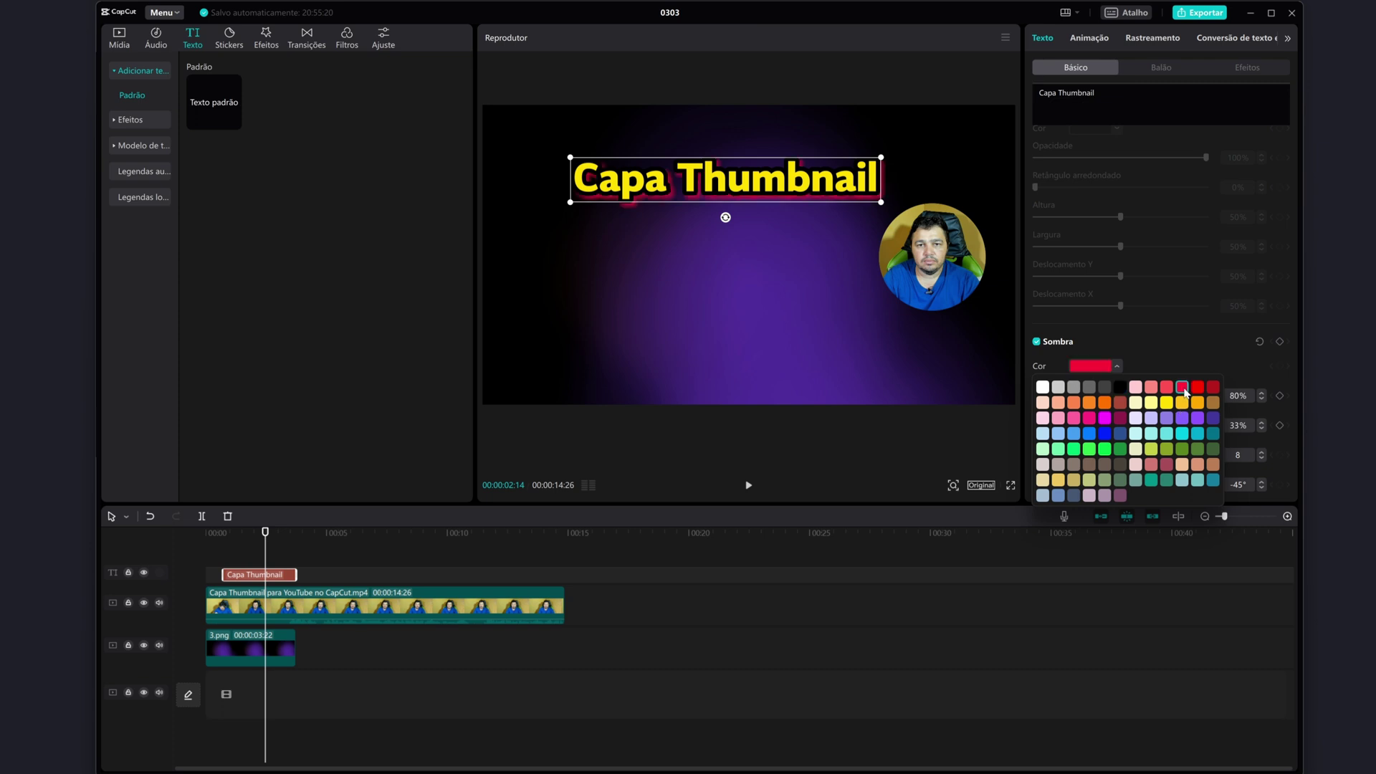
pyautogui.click(1121, 390)
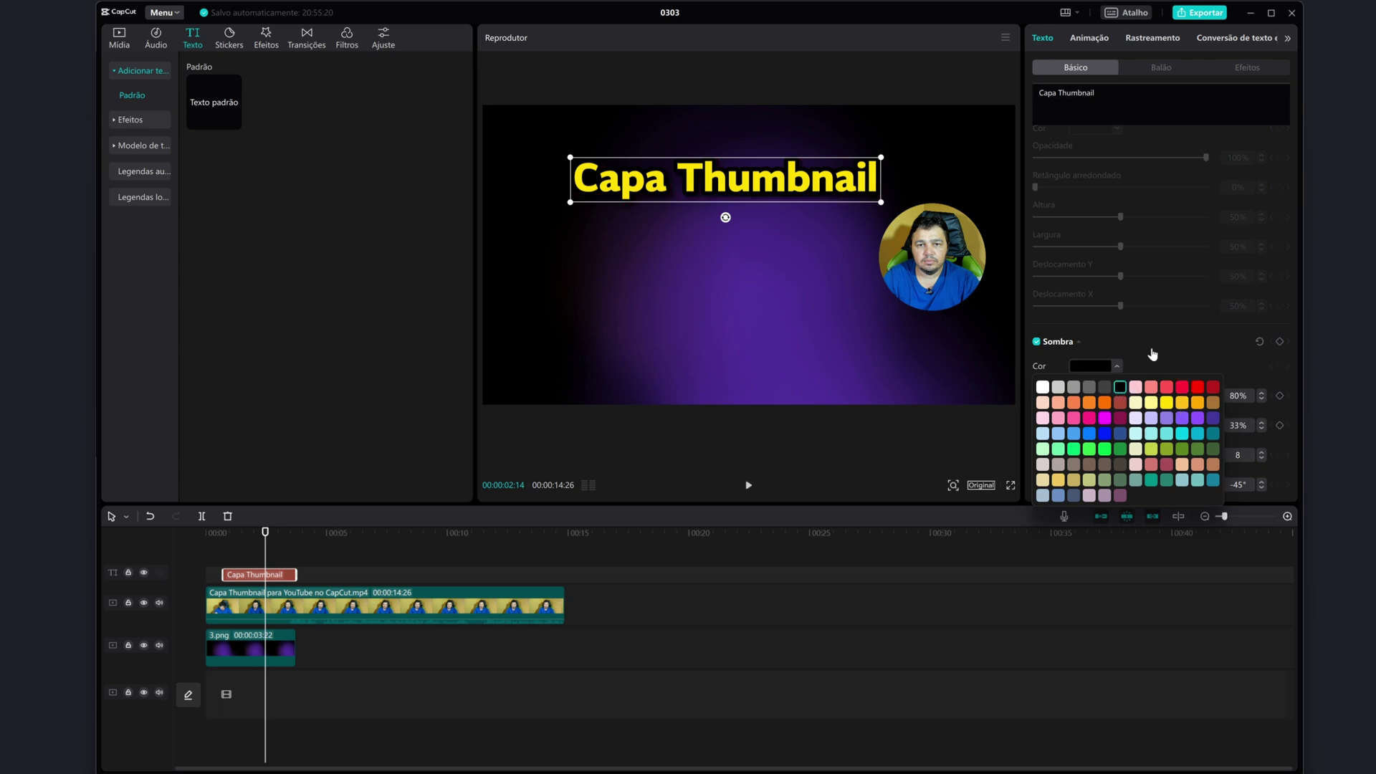
pyautogui.scroll(3, 1153, 355)
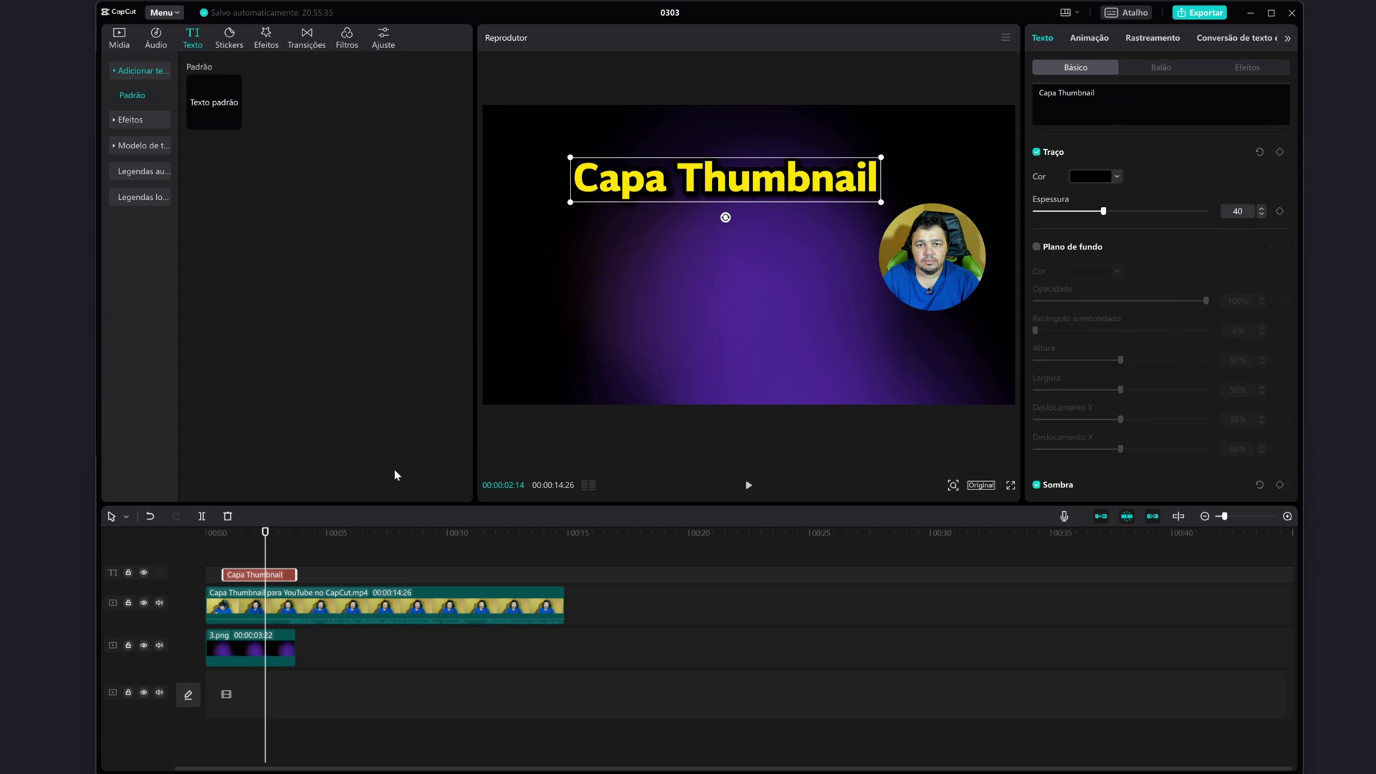
pyautogui.moveTo(214, 104); pyautogui.dragTo(229, 560)
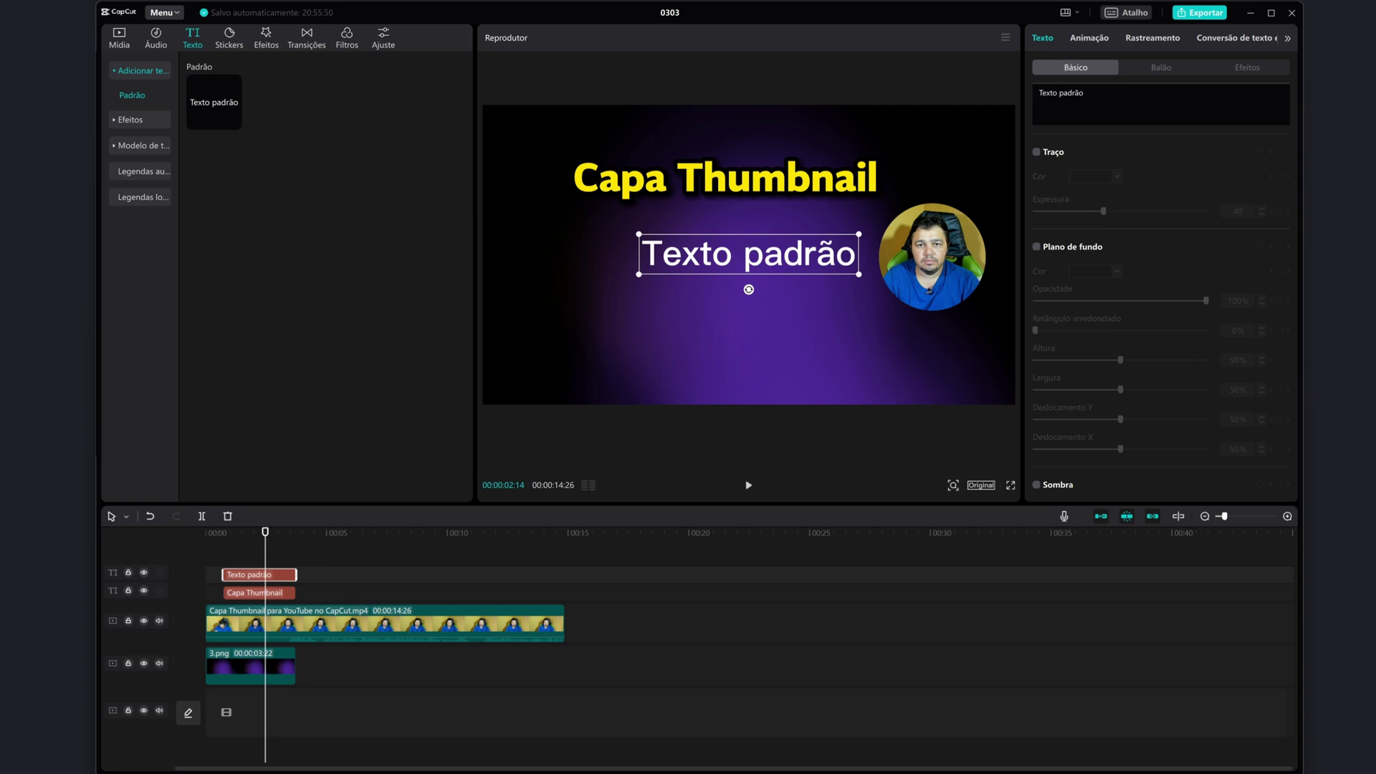
# Step: Edit the pasted text to 'Para YouTube', give it the yellow outlined style, and place it under the title
pyautogui.write('Capa Thumbnail para YouTube no CapCut')
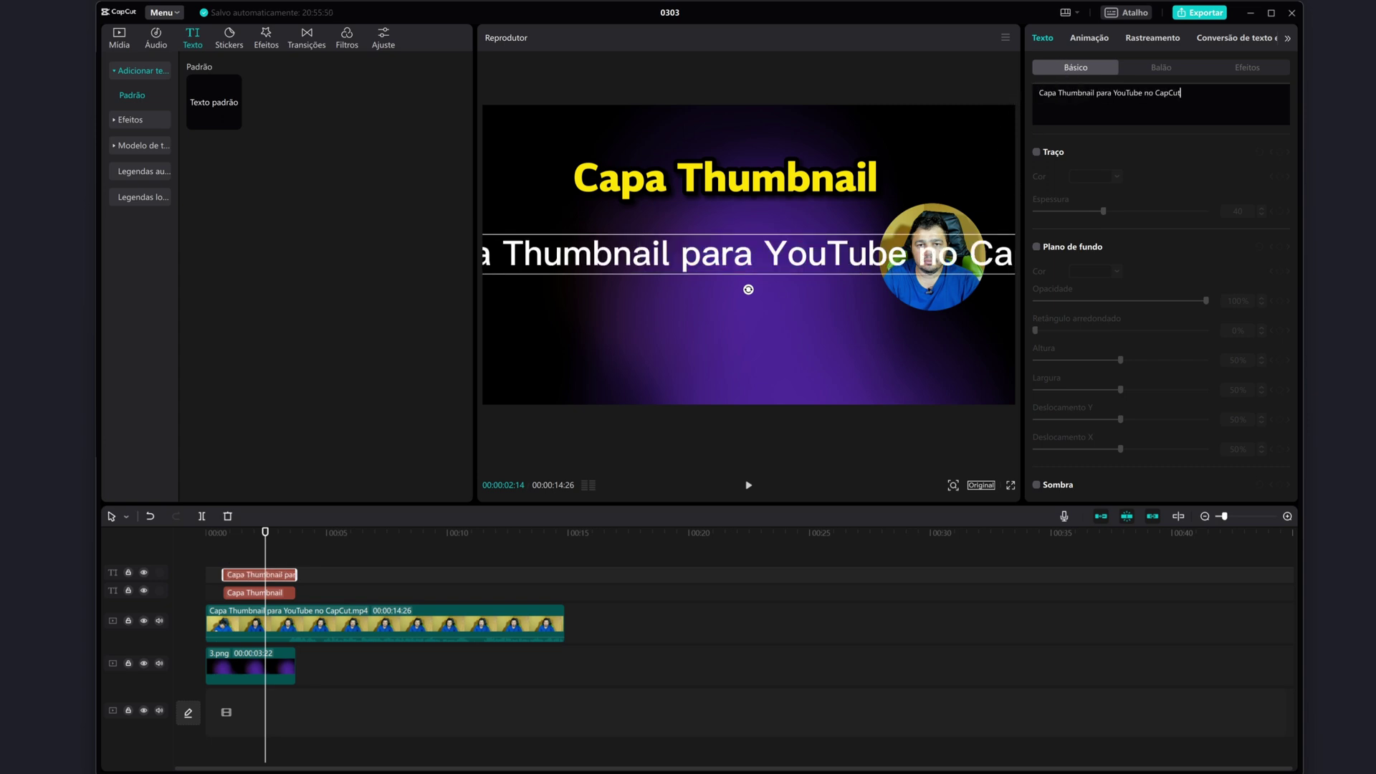
pyautogui.moveTo(1097, 93); pyautogui.dragTo(1012, 98)
pyautogui.press('BackSpace')
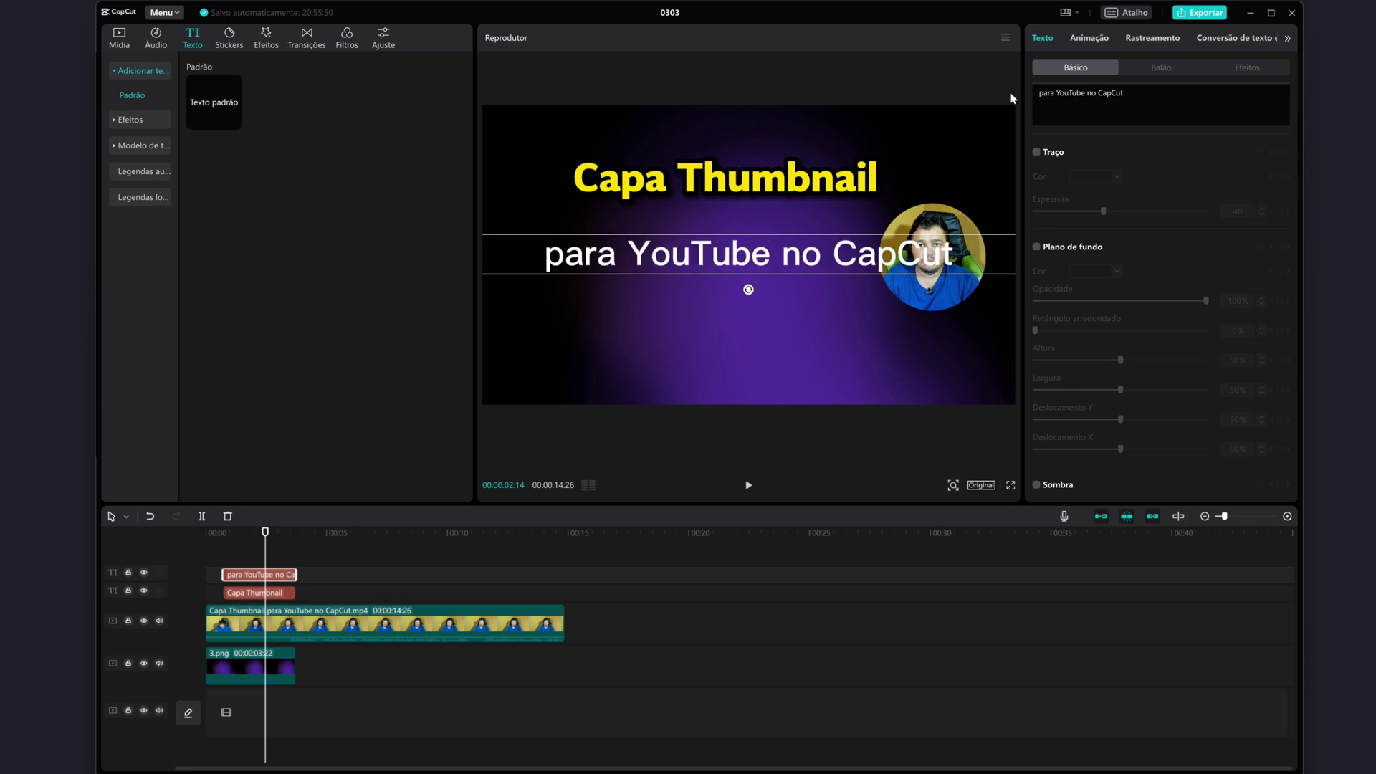
pyautogui.press('End')
pyautogui.press('BackSpace')
pyautogui.press('BackSpace')
pyautogui.press('BackSpace')
pyautogui.press('Home')
pyautogui.press('Delete')
pyautogui.write('P')
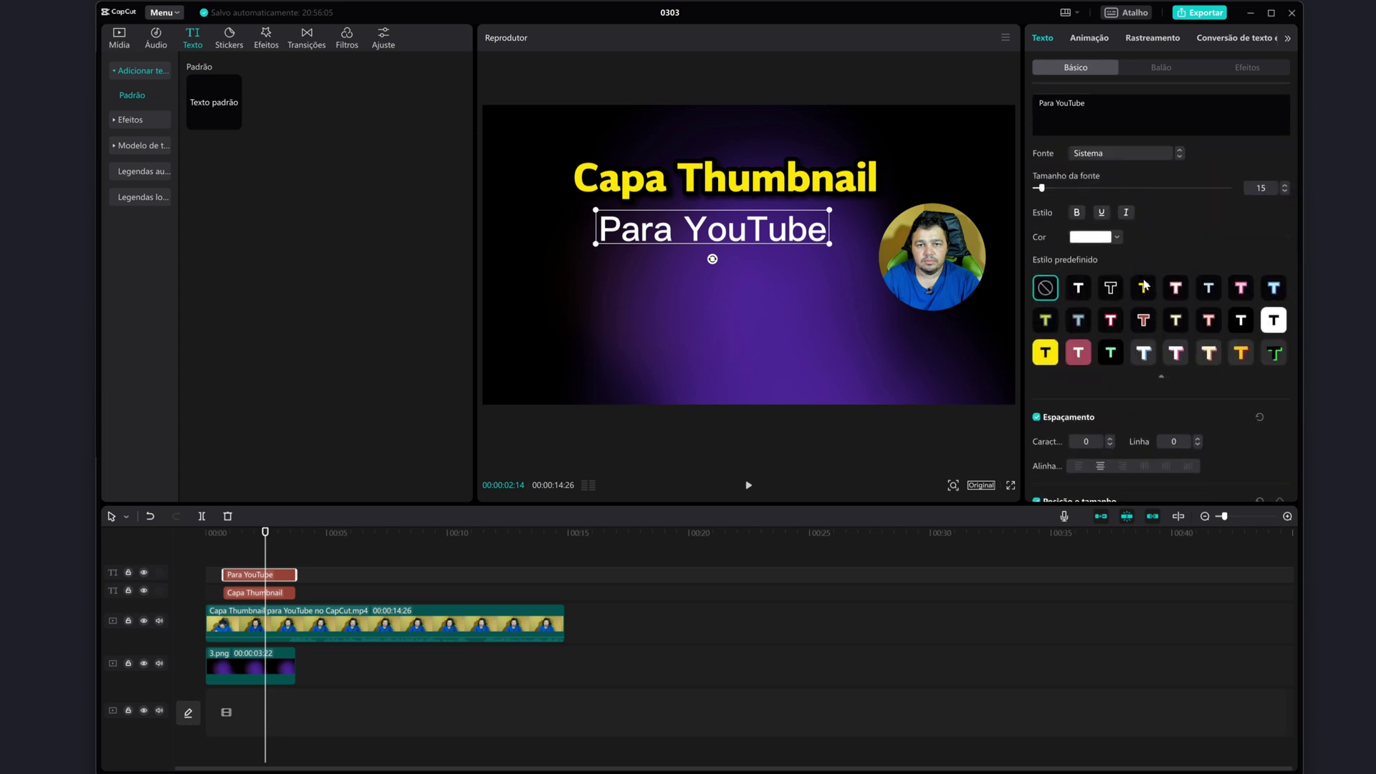
pyautogui.click(1145, 288)
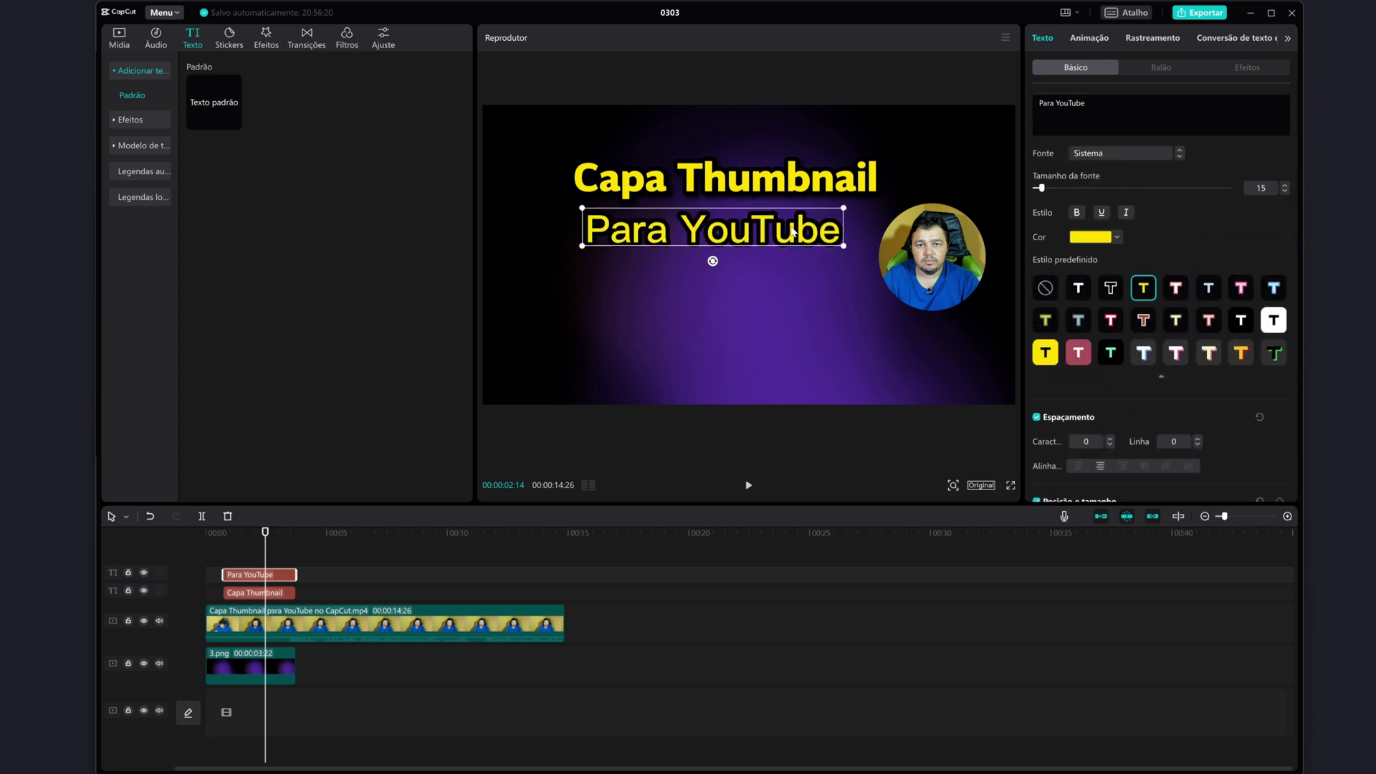
pyautogui.moveTo(793, 232); pyautogui.dragTo(785, 219)
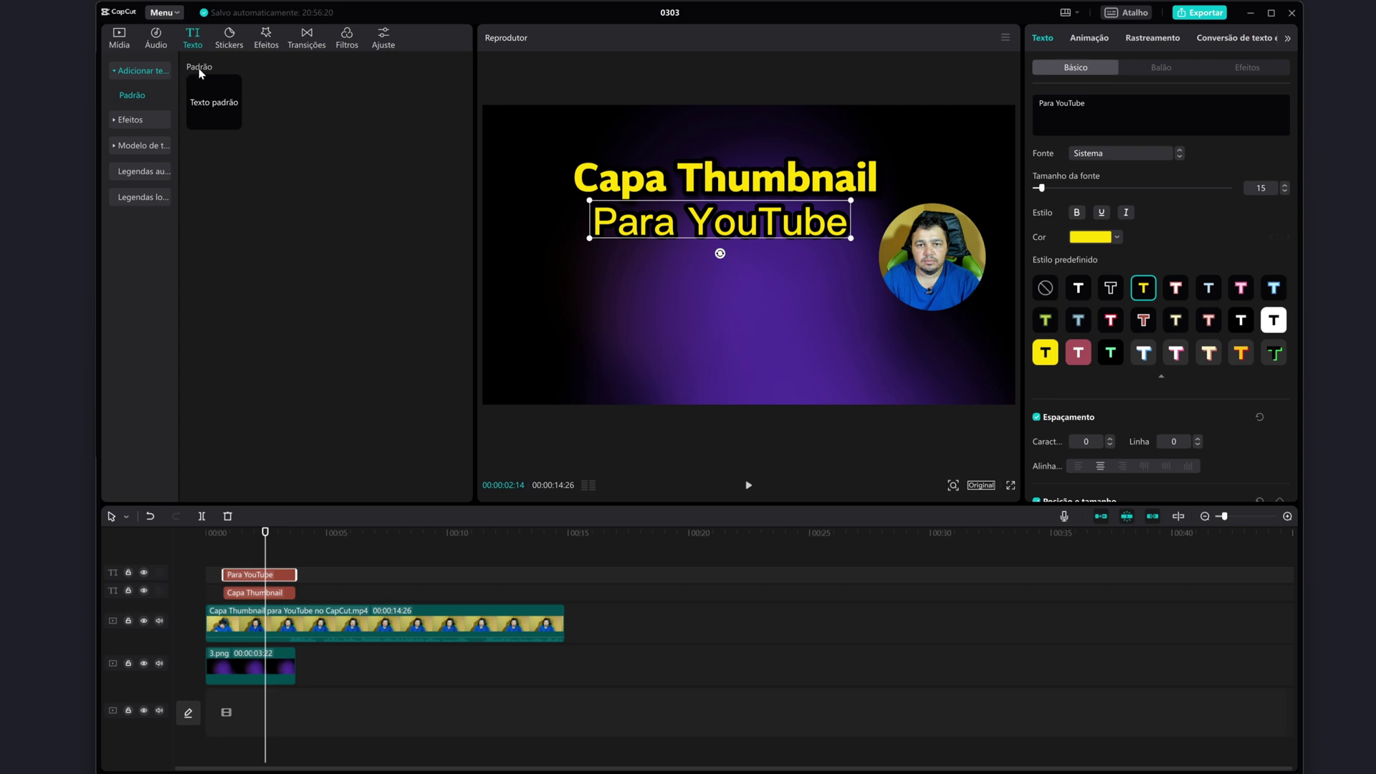
# Step: Add another default text layer reading 'no CapCut PC'
pyautogui.moveTo(208, 98)
pyautogui.moveTo(208, 99); pyautogui.dragTo(233, 564)
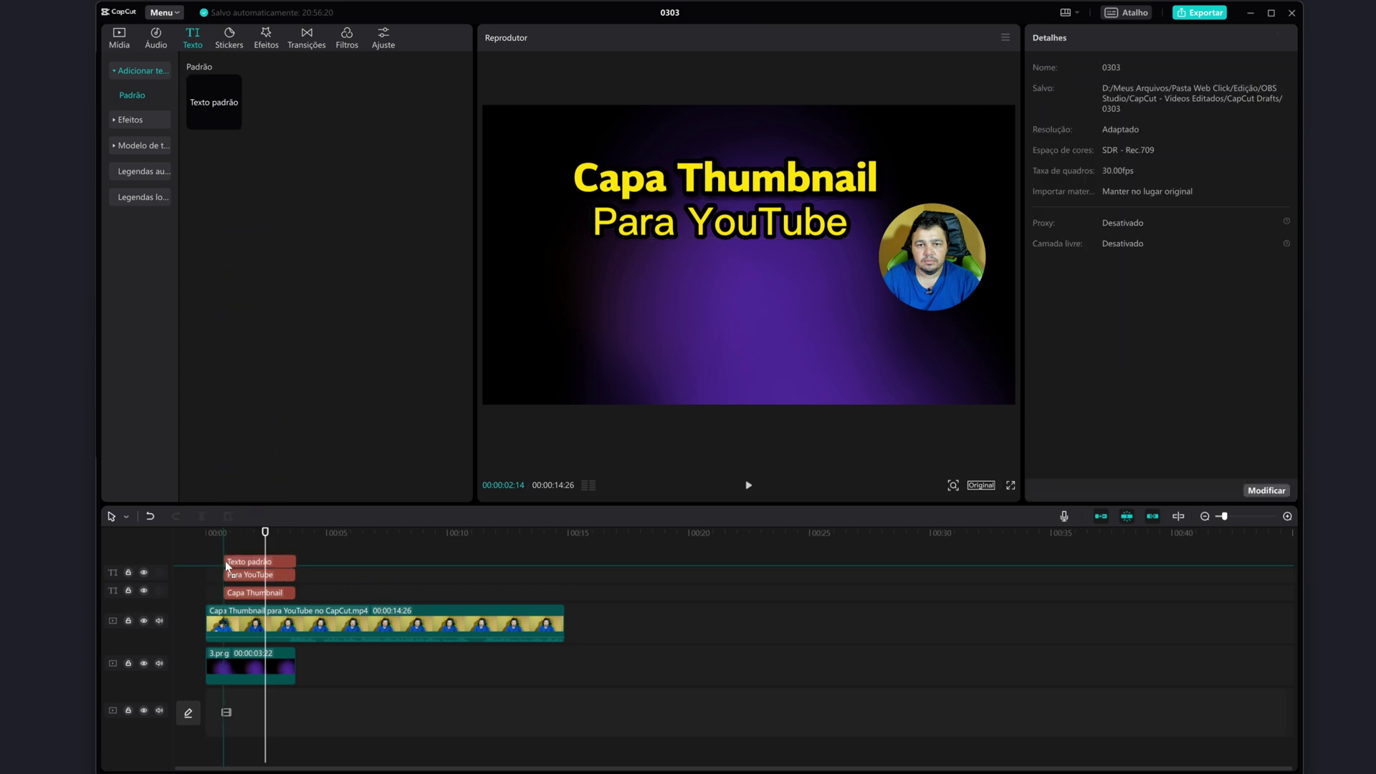
pyautogui.write('no CapCut P')
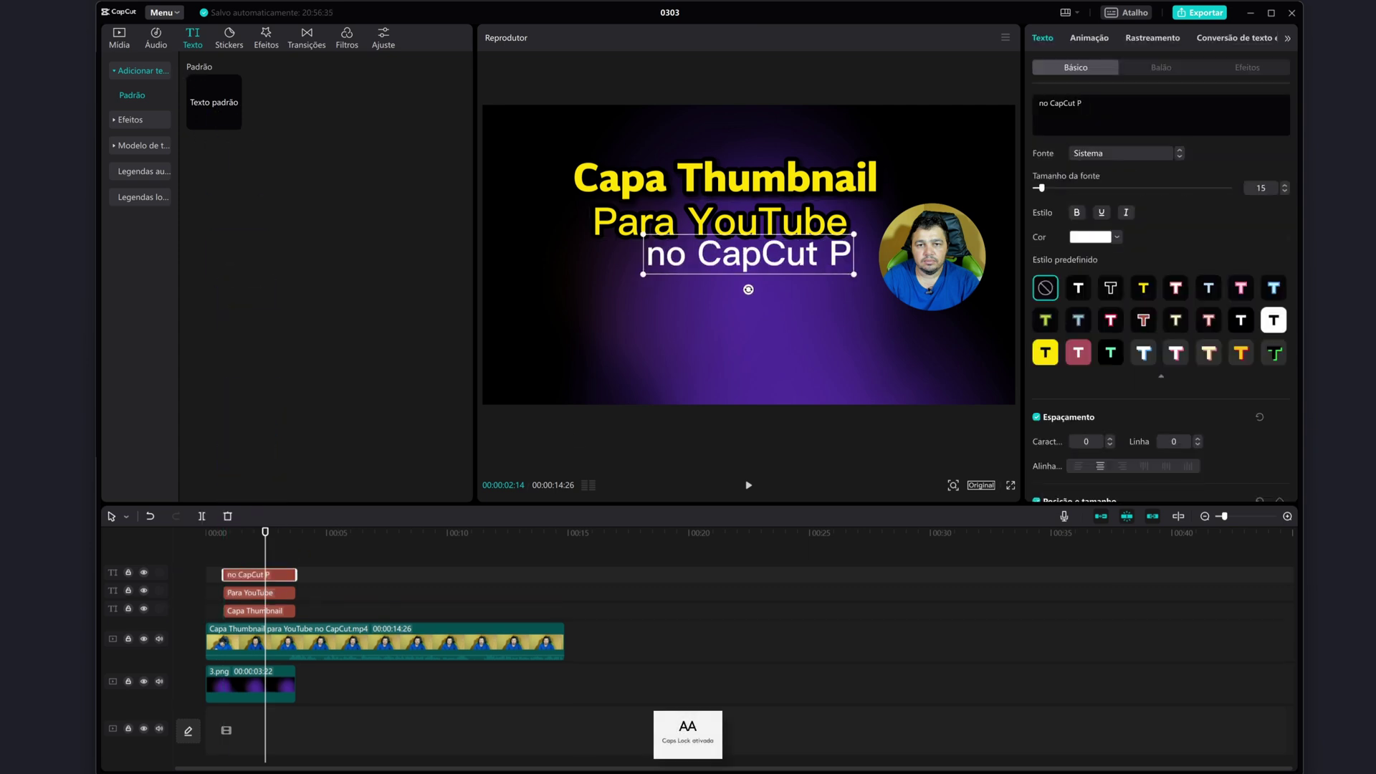
pyautogui.write('C')
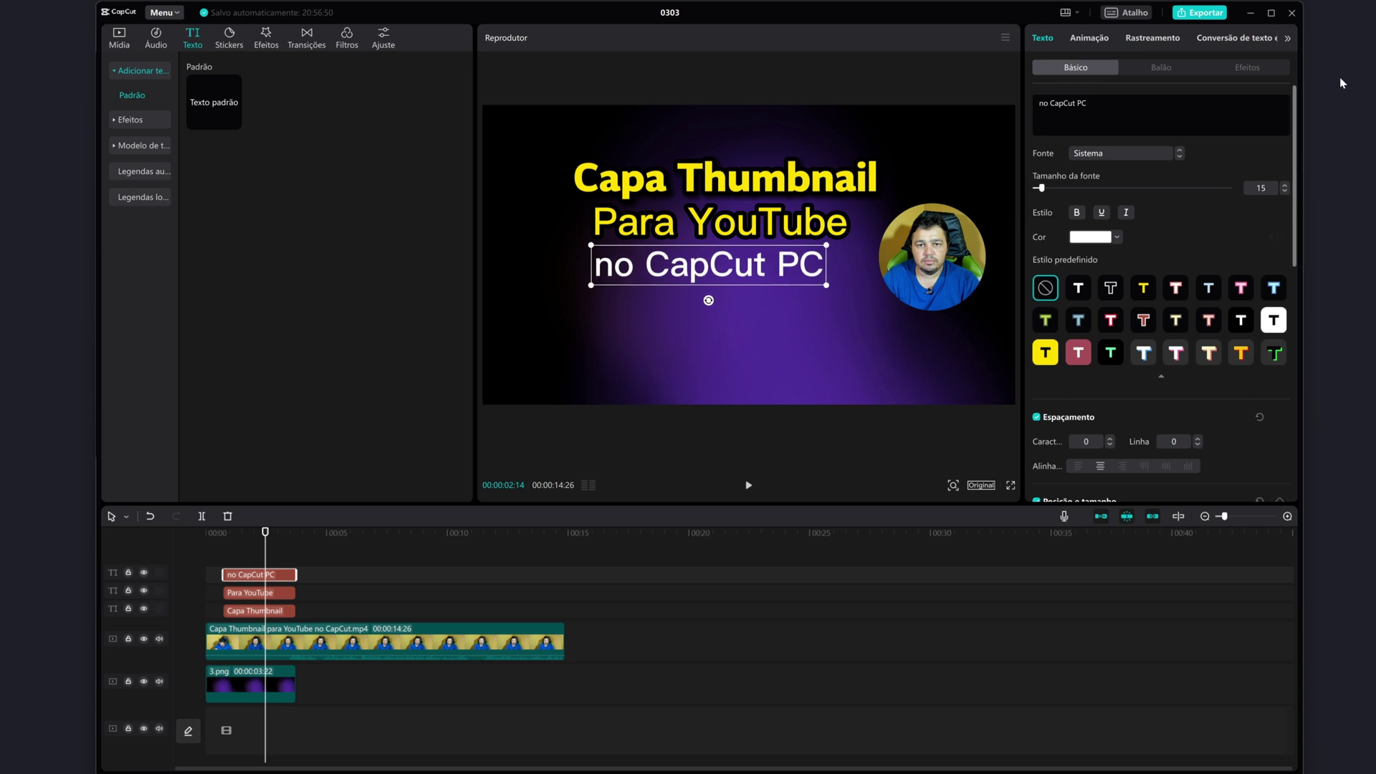
# Step: Apply the pink-and-cyan ART text effect to 'no CapCut PC'
pyautogui.click(1256, 68)
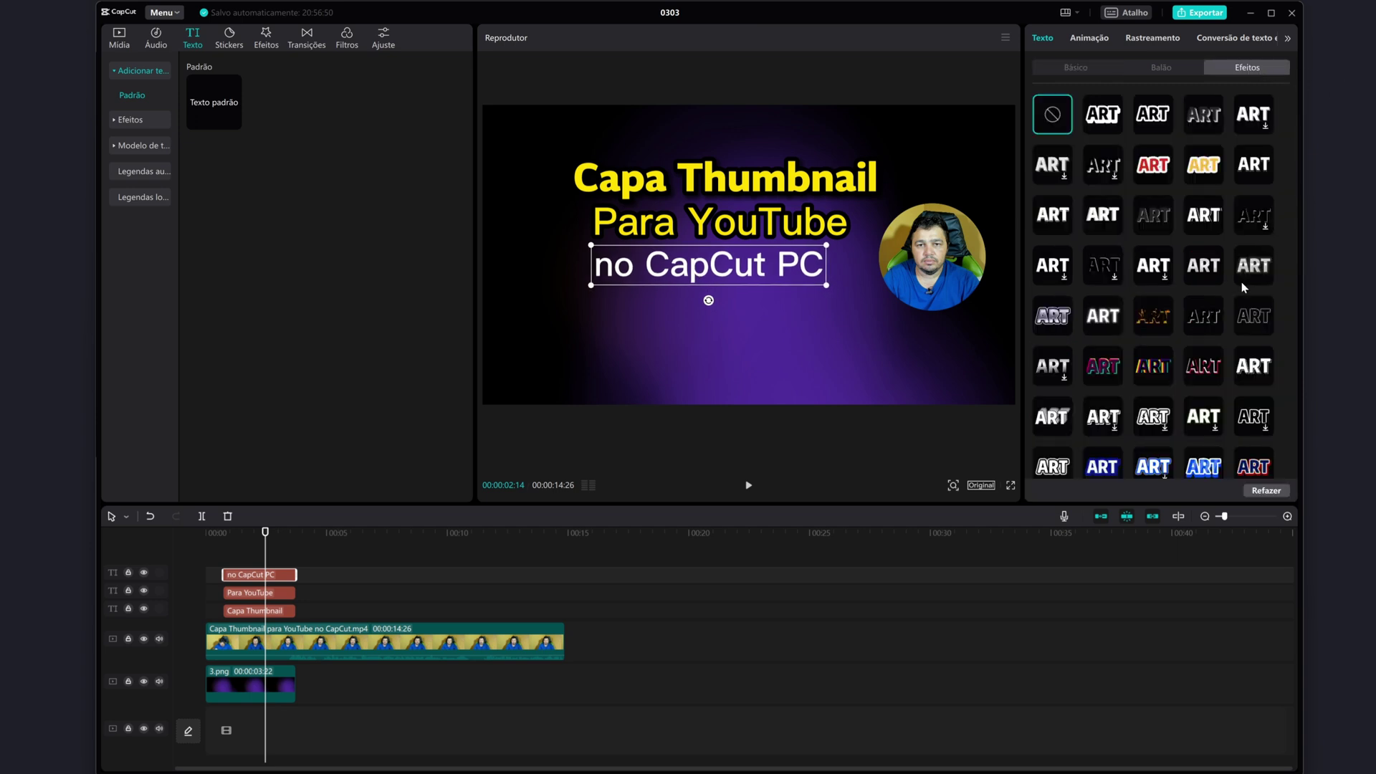
pyautogui.scroll(-1, 1241, 282)
pyautogui.click(1104, 309)
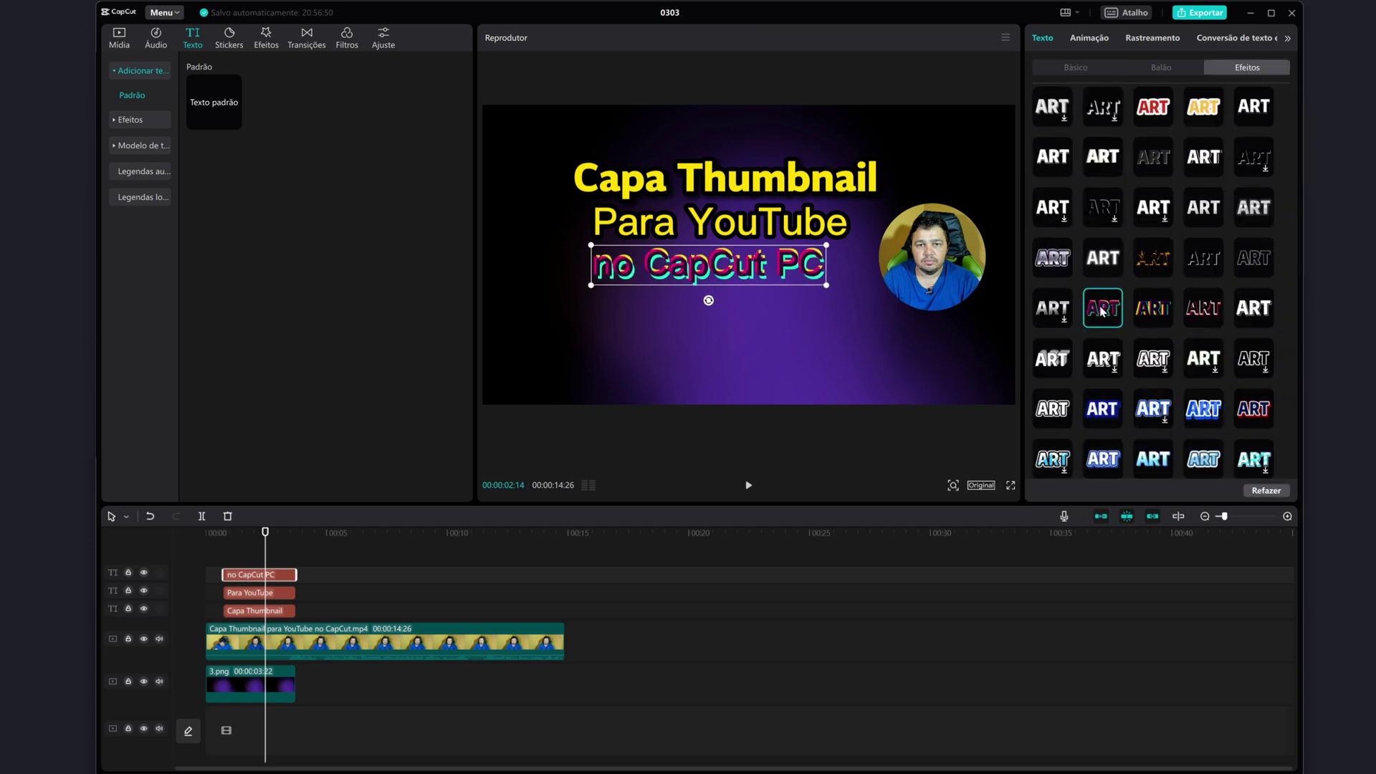
# Step: Select all three title lines, then scale them up and tilt them about -7°
pyautogui.moveTo(309, 554); pyautogui.dragTo(268, 611)
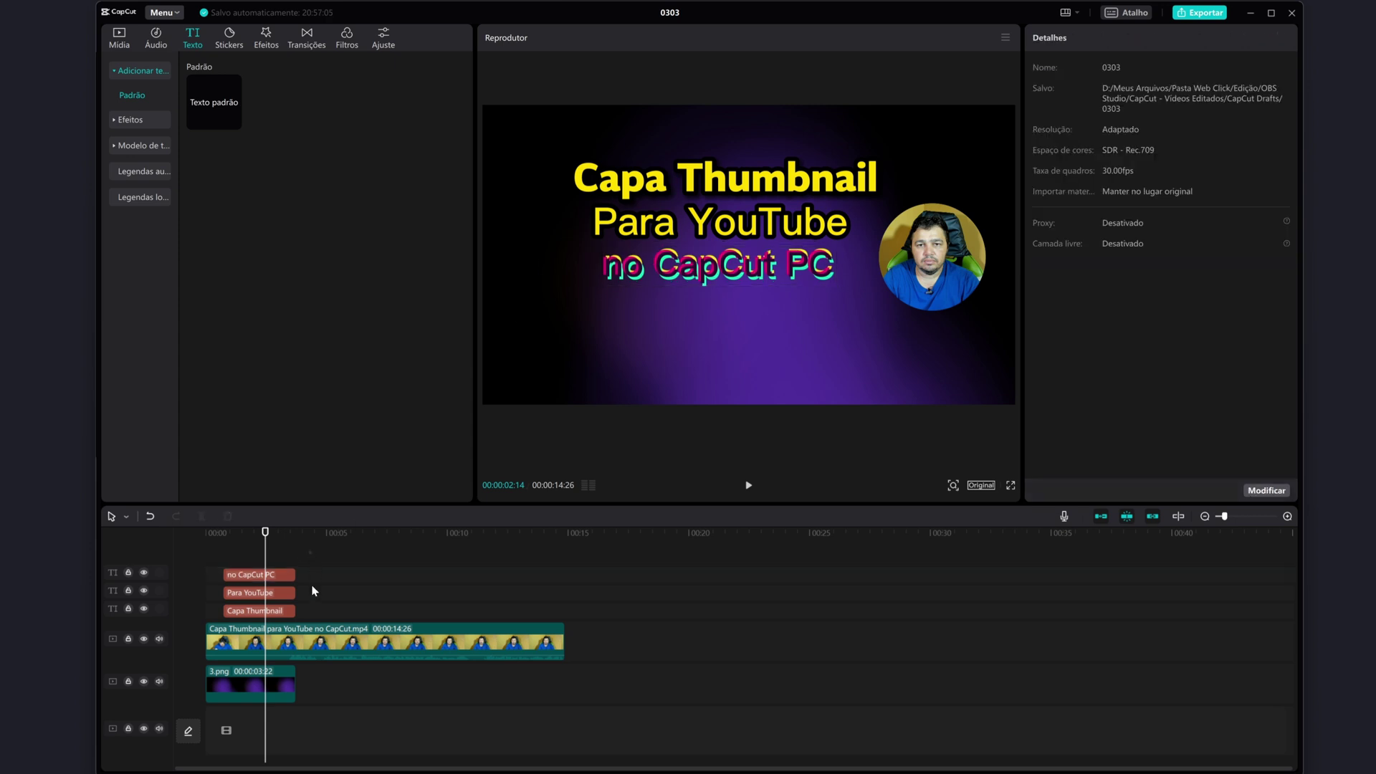
pyautogui.scroll(3, 728, 313)
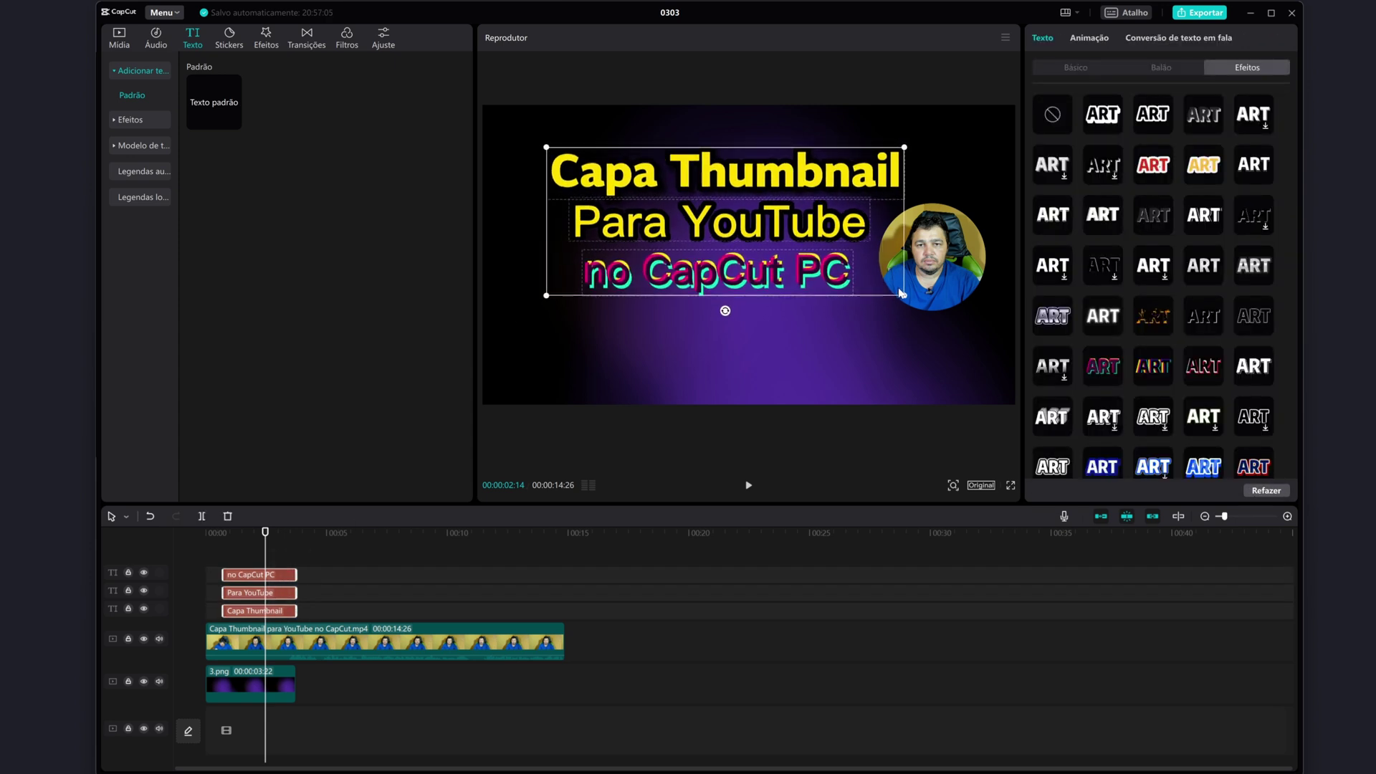
pyautogui.moveTo(726, 313); pyautogui.dragTo(744, 261)
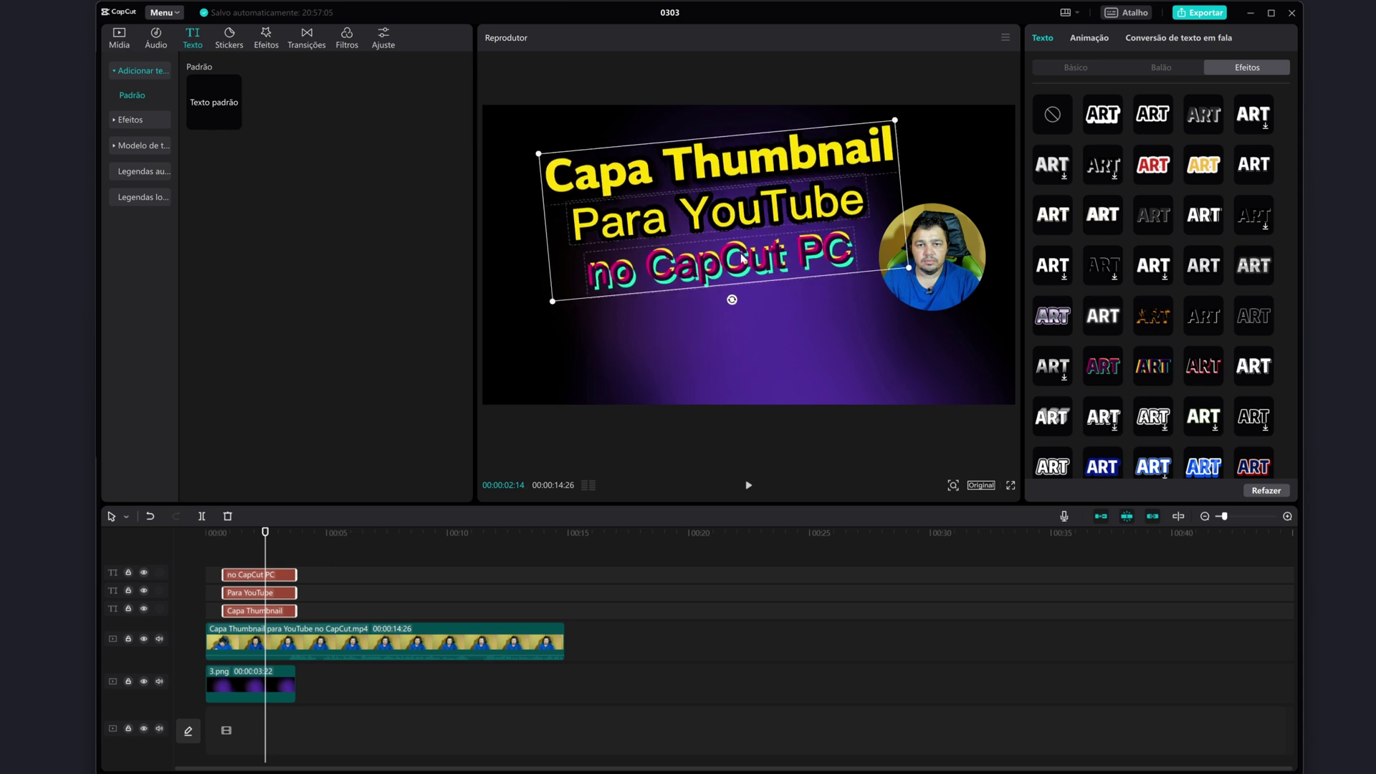
pyautogui.click(317, 634)
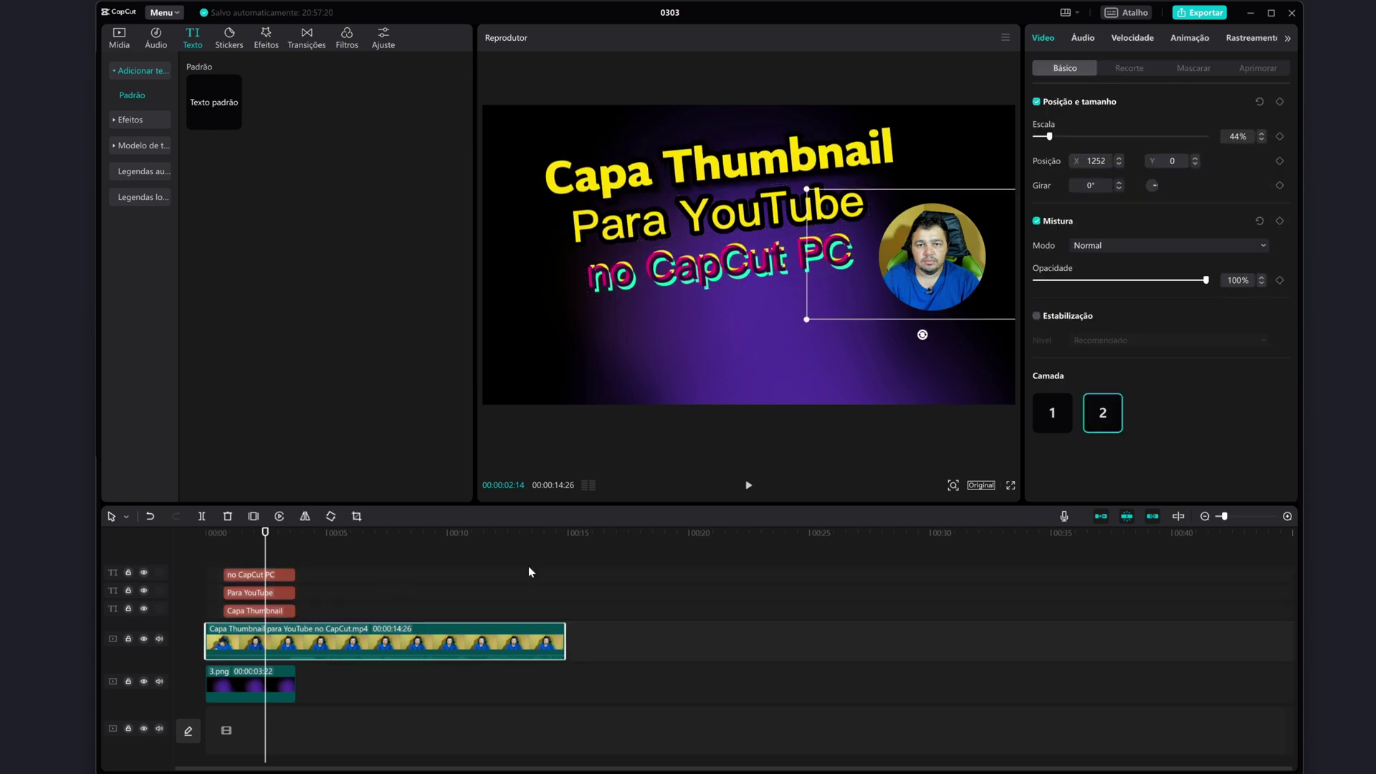
# Step: Raise the circular face photo, scale it to 56%, and place it at X 1294, Y 219
pyautogui.moveTo(940, 270); pyautogui.dragTo(944, 241)
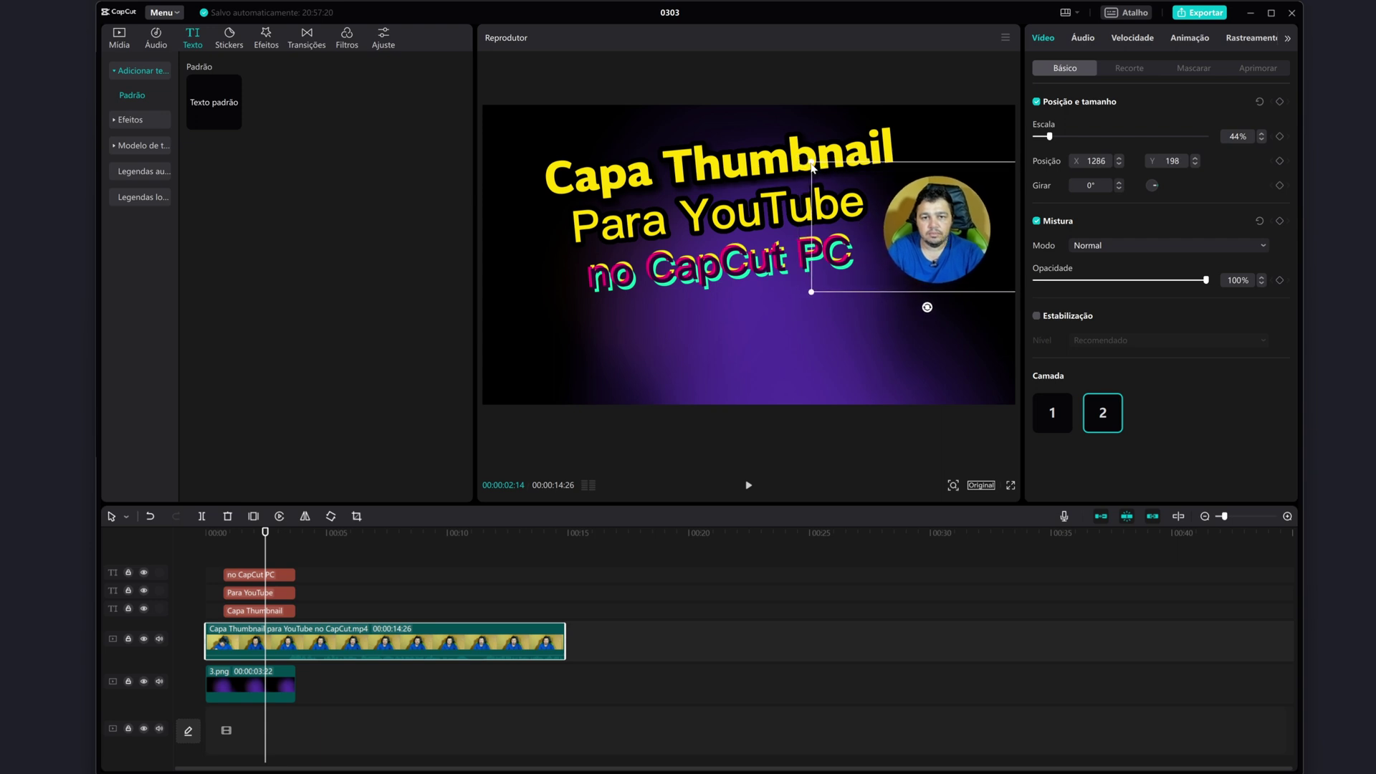
pyautogui.moveTo(813, 167); pyautogui.dragTo(768, 145)
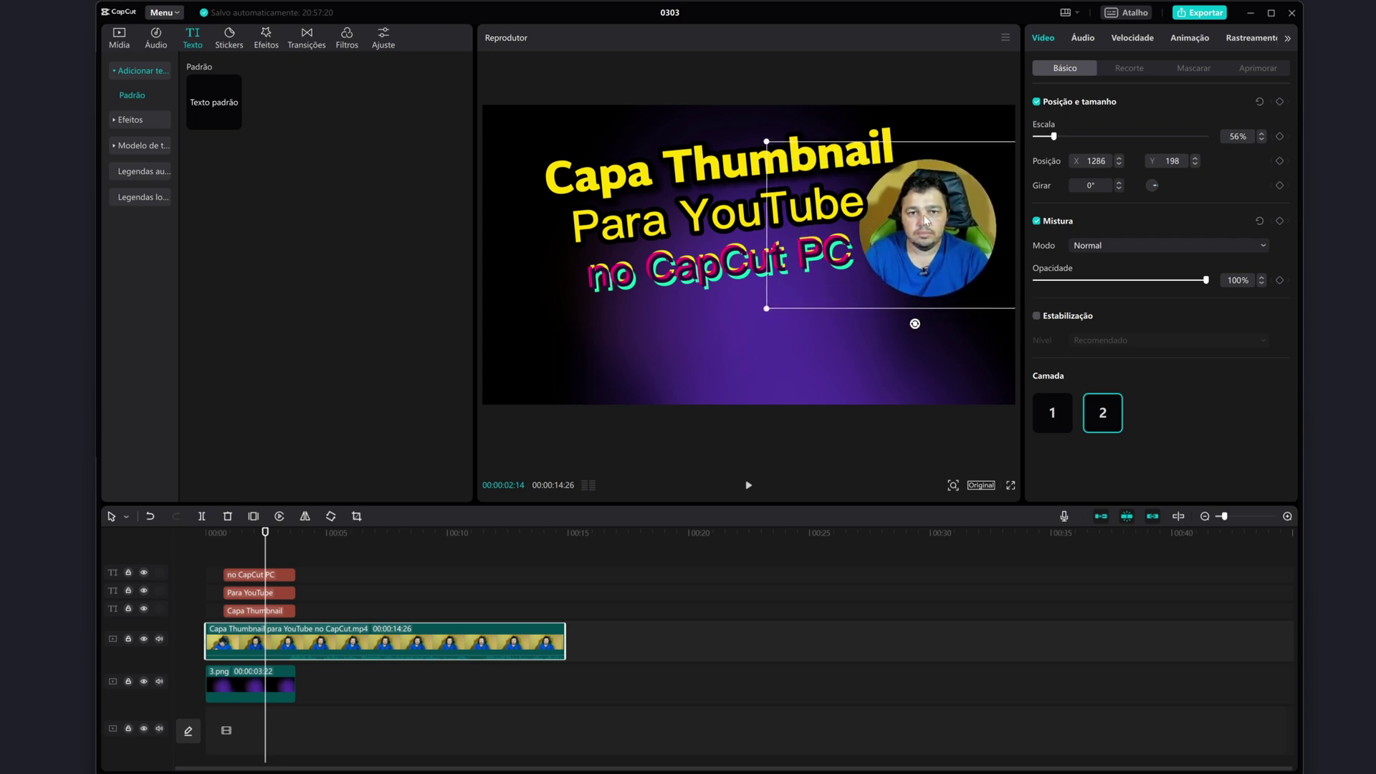
pyautogui.moveTo(926, 221); pyautogui.dragTo(933, 229)
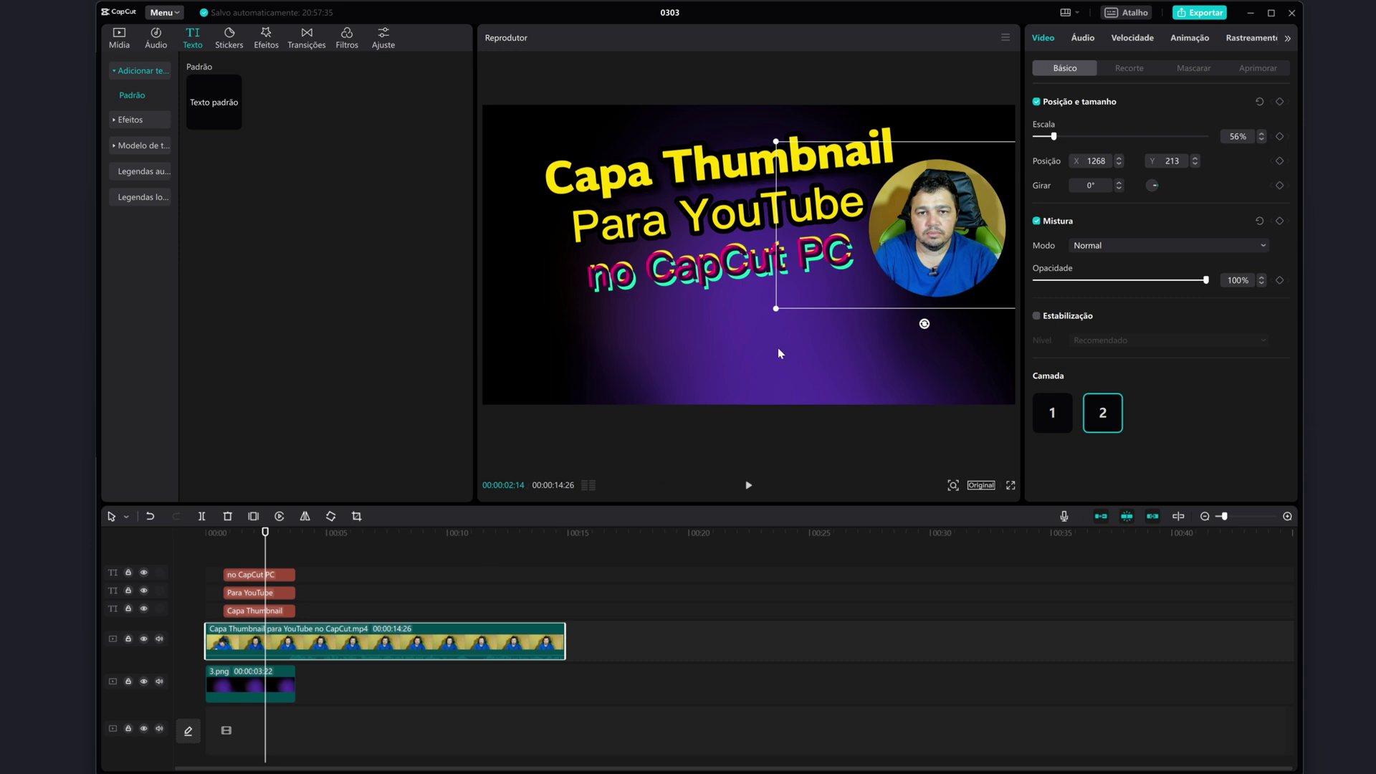
pyautogui.moveTo(917, 217); pyautogui.dragTo(921, 218)
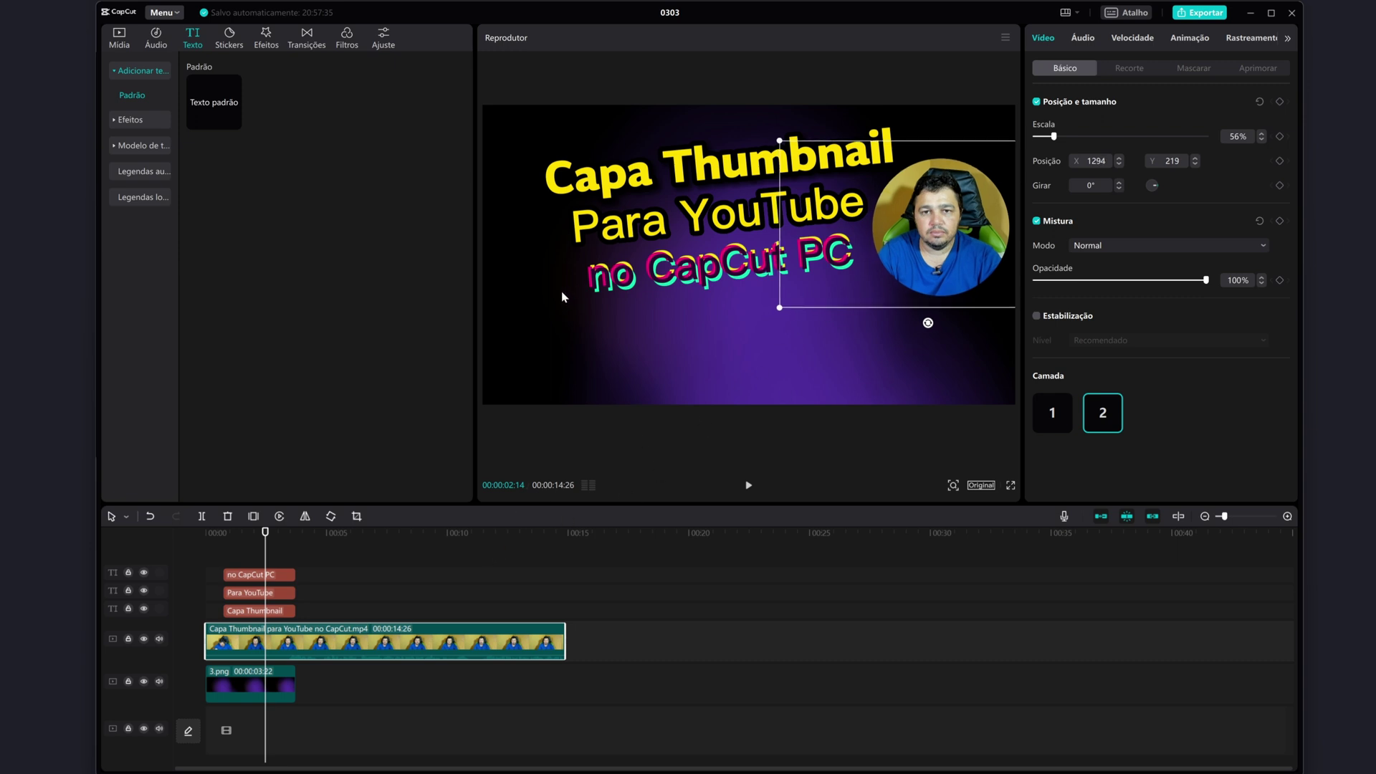
# Step: Add the CapCut logo at 0 s, shorten it, scale to about 23%, tilt -5° left of 'no CapCut PC'
pyautogui.click(120, 36)
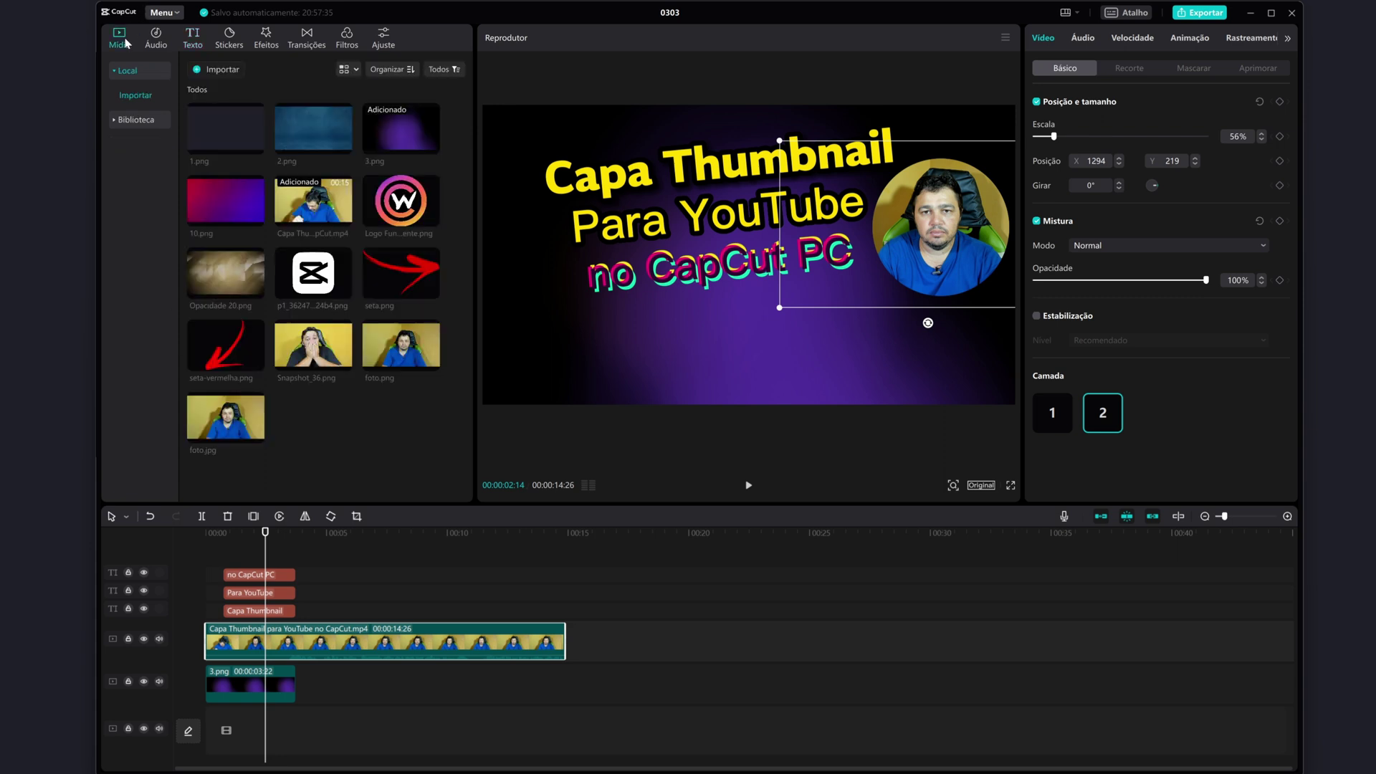
pyautogui.moveTo(330, 283)
pyautogui.mouseDown()
pyautogui.moveTo(234, 549)
pyautogui.moveTo(223, 543)
pyautogui.mouseUp()
pyautogui.moveTo(281, 649)
pyautogui.mouseDown()
pyautogui.moveTo(263, 639)
pyautogui.moveTo(301, 621)
pyautogui.mouseUp()
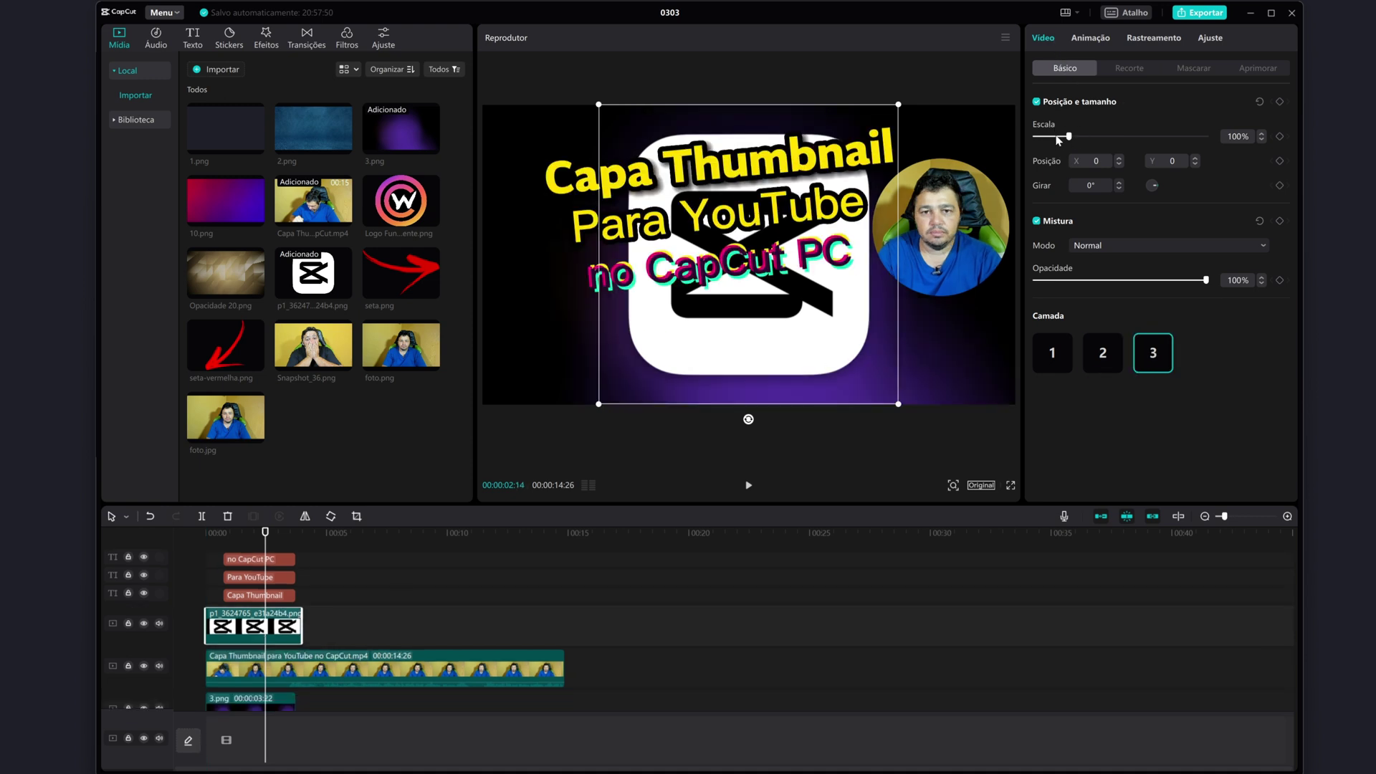
pyautogui.moveTo(900, 106); pyautogui.dragTo(799, 204)
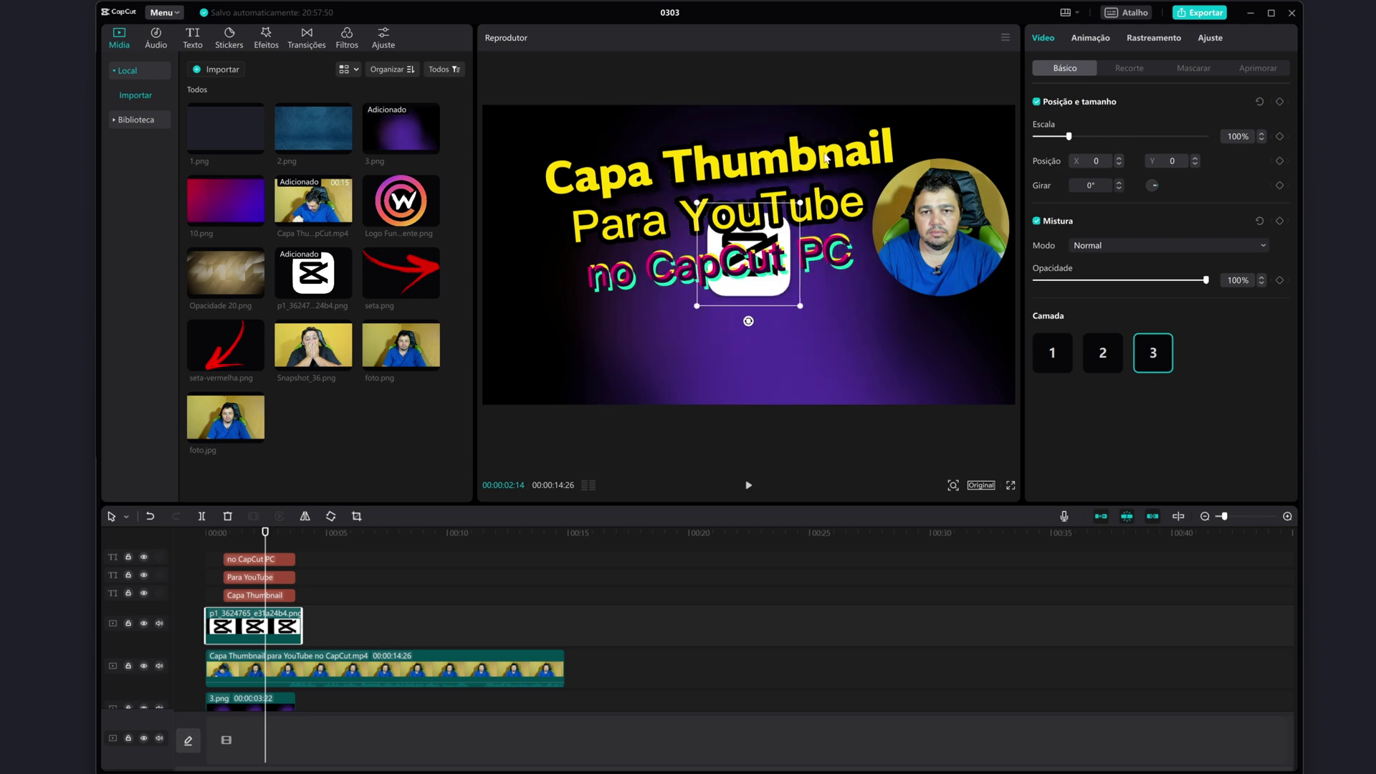
pyautogui.moveTo(749, 254); pyautogui.dragTo(543, 291)
pyautogui.moveTo(544, 356); pyautogui.dragTo(553, 352)
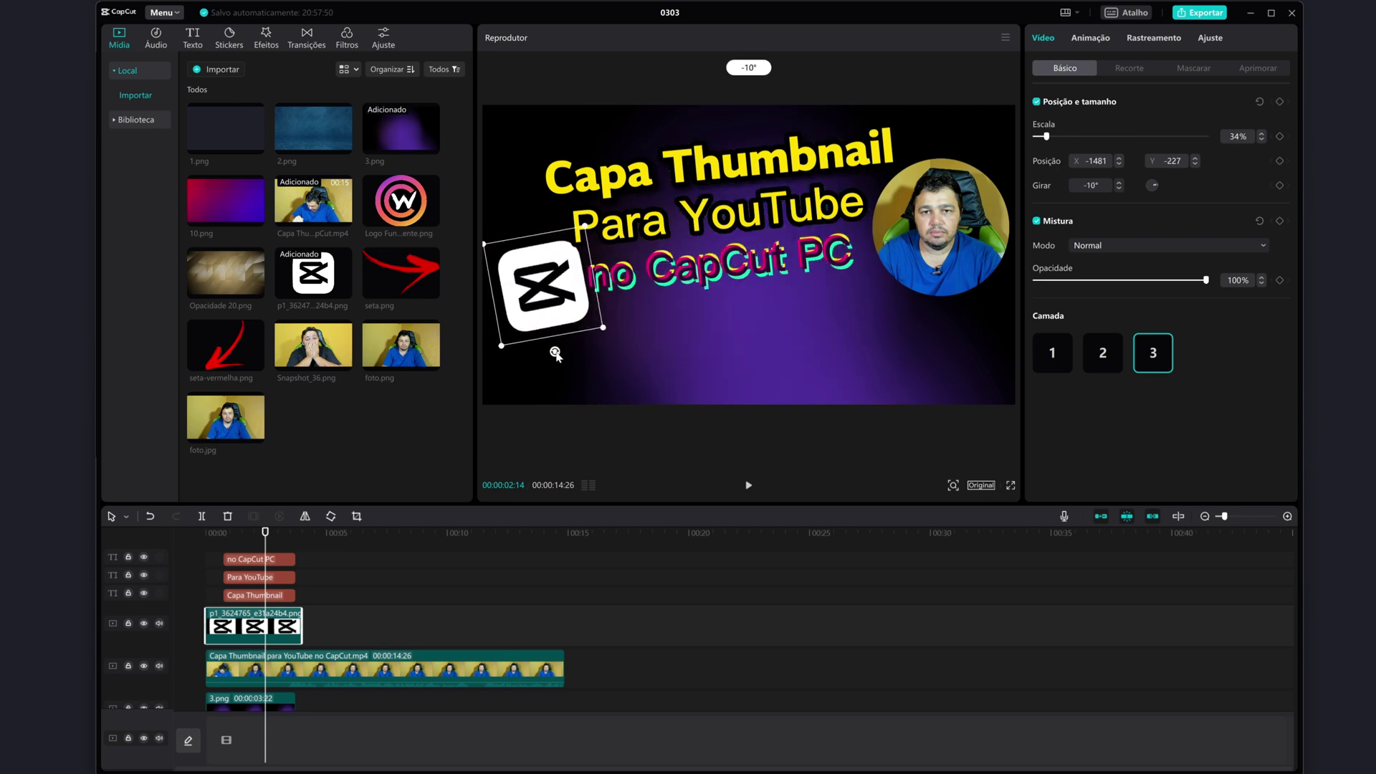
pyautogui.moveTo(587, 236); pyautogui.dragTo(583, 243)
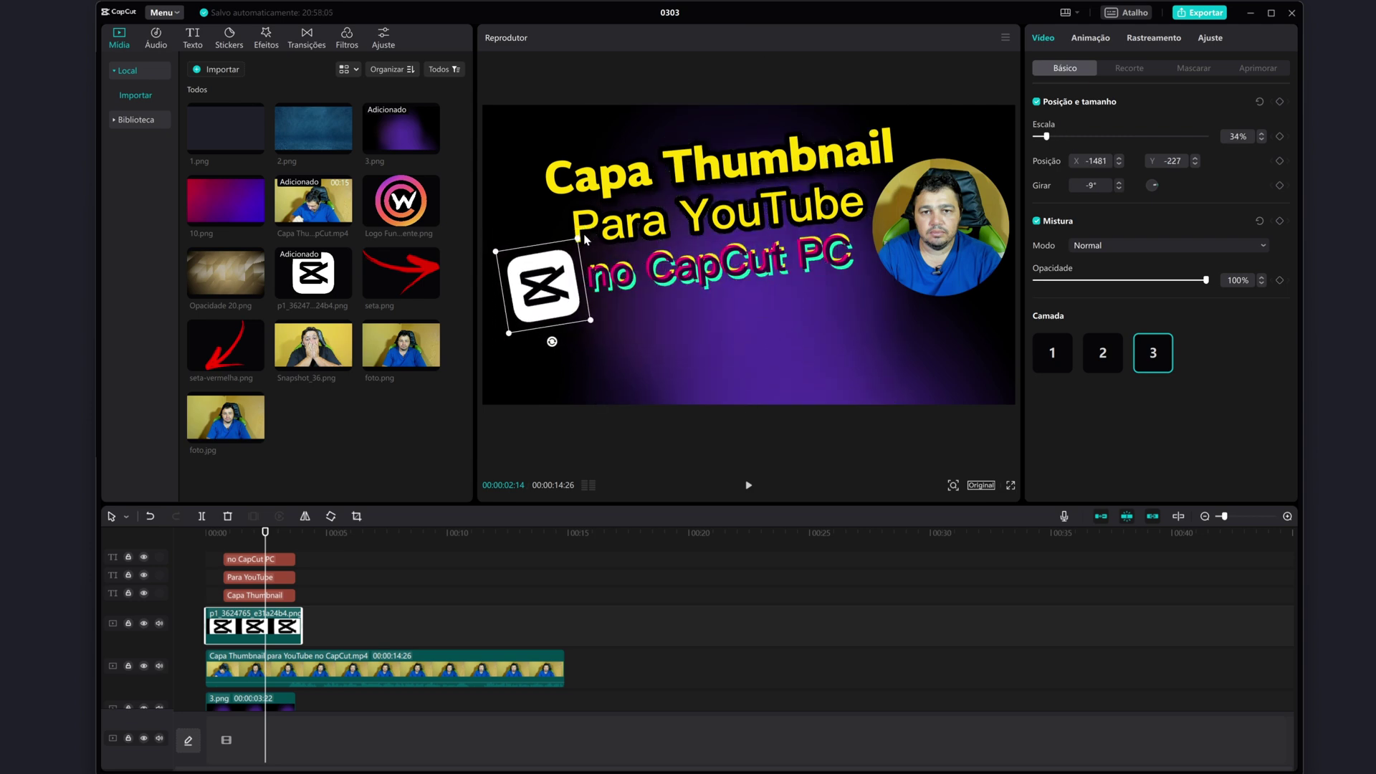
pyautogui.moveTo(553, 345); pyautogui.dragTo(554, 301)
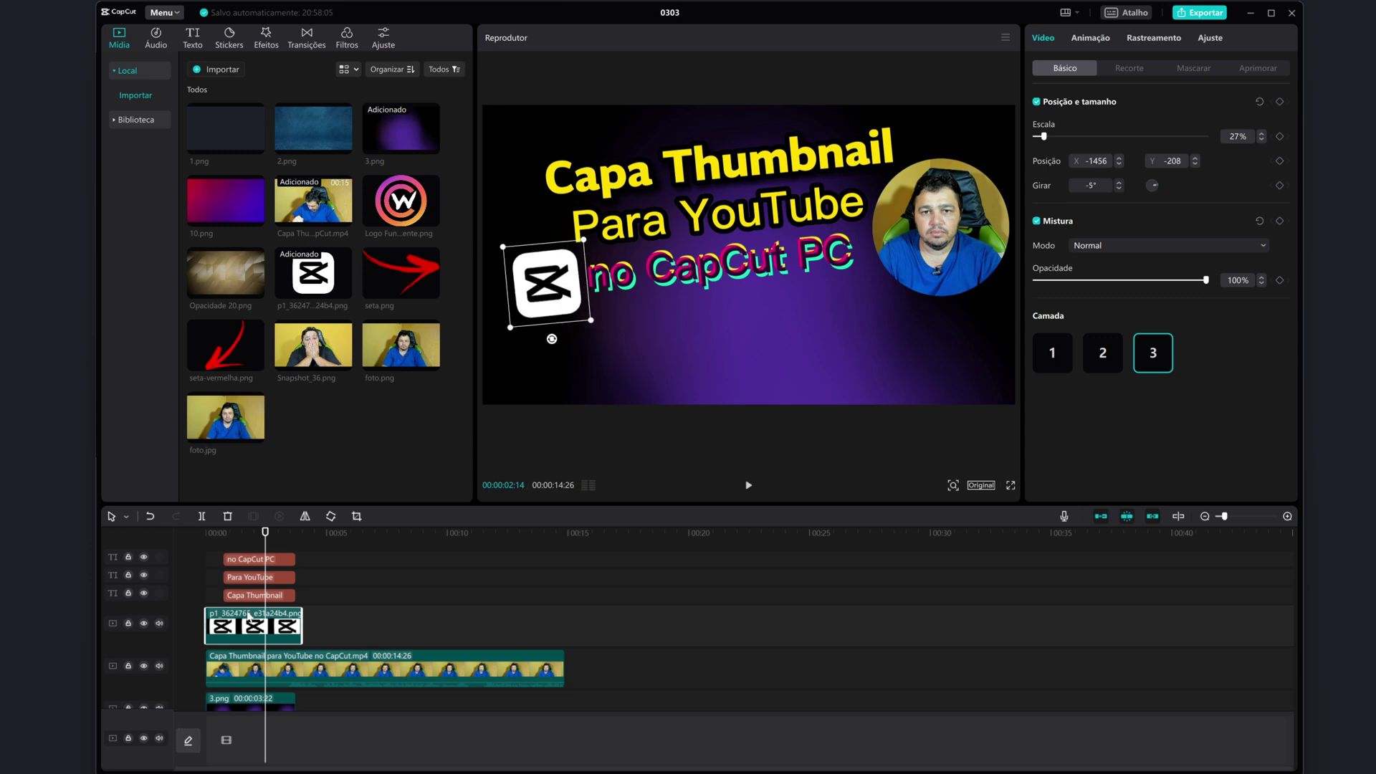
# Step: Rearrange the logo's layer order, ending with it raised to layer 3, and check the thumbnail
pyautogui.scroll(-1, 282, 630)
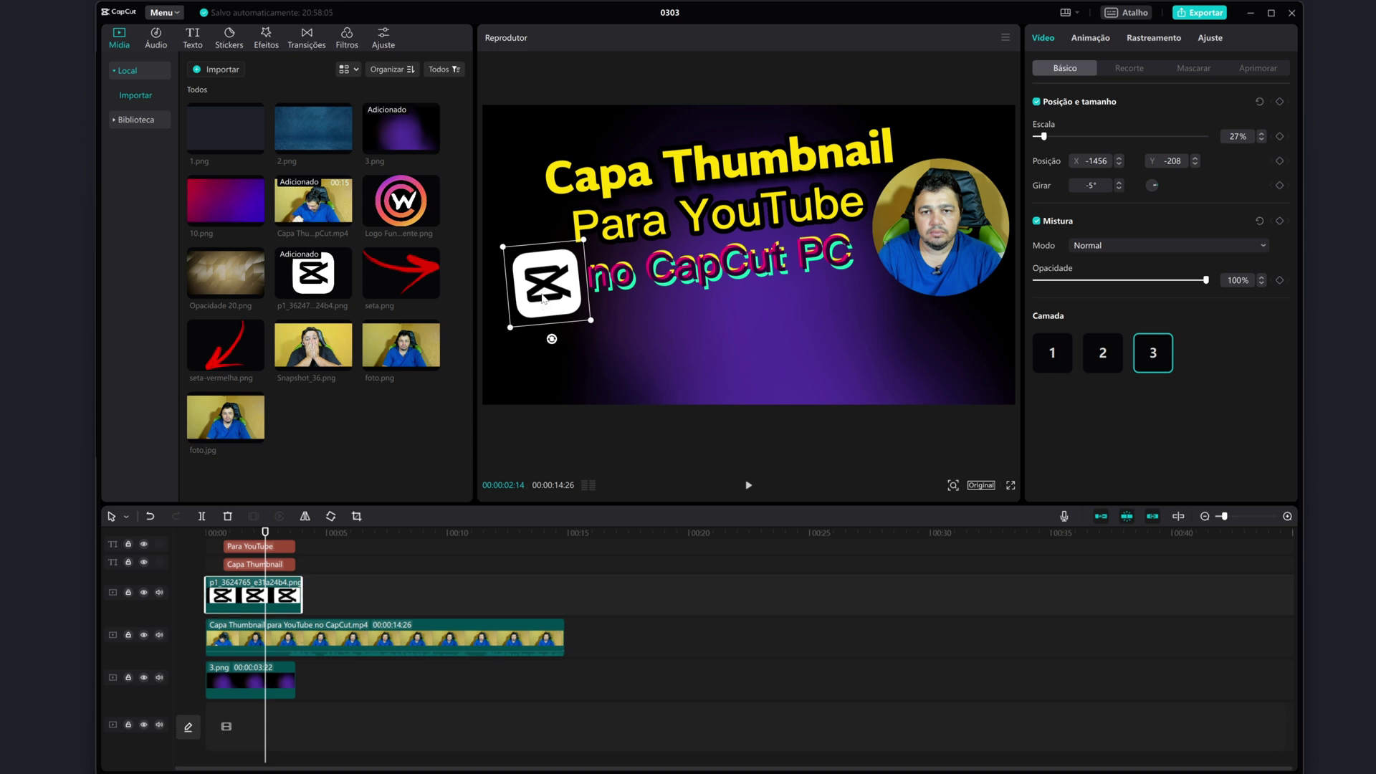
pyautogui.click(1107, 356)
pyautogui.click(1067, 353)
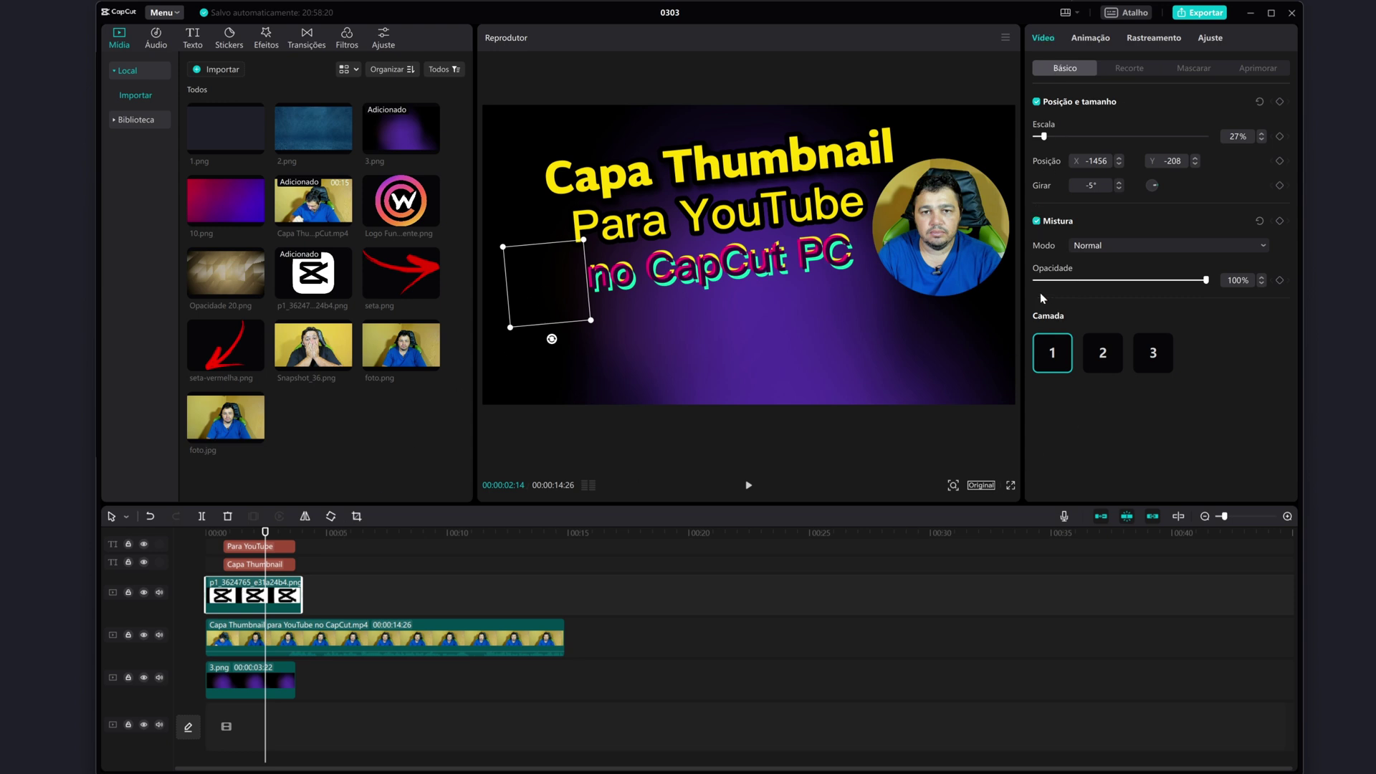
pyautogui.click(1109, 363)
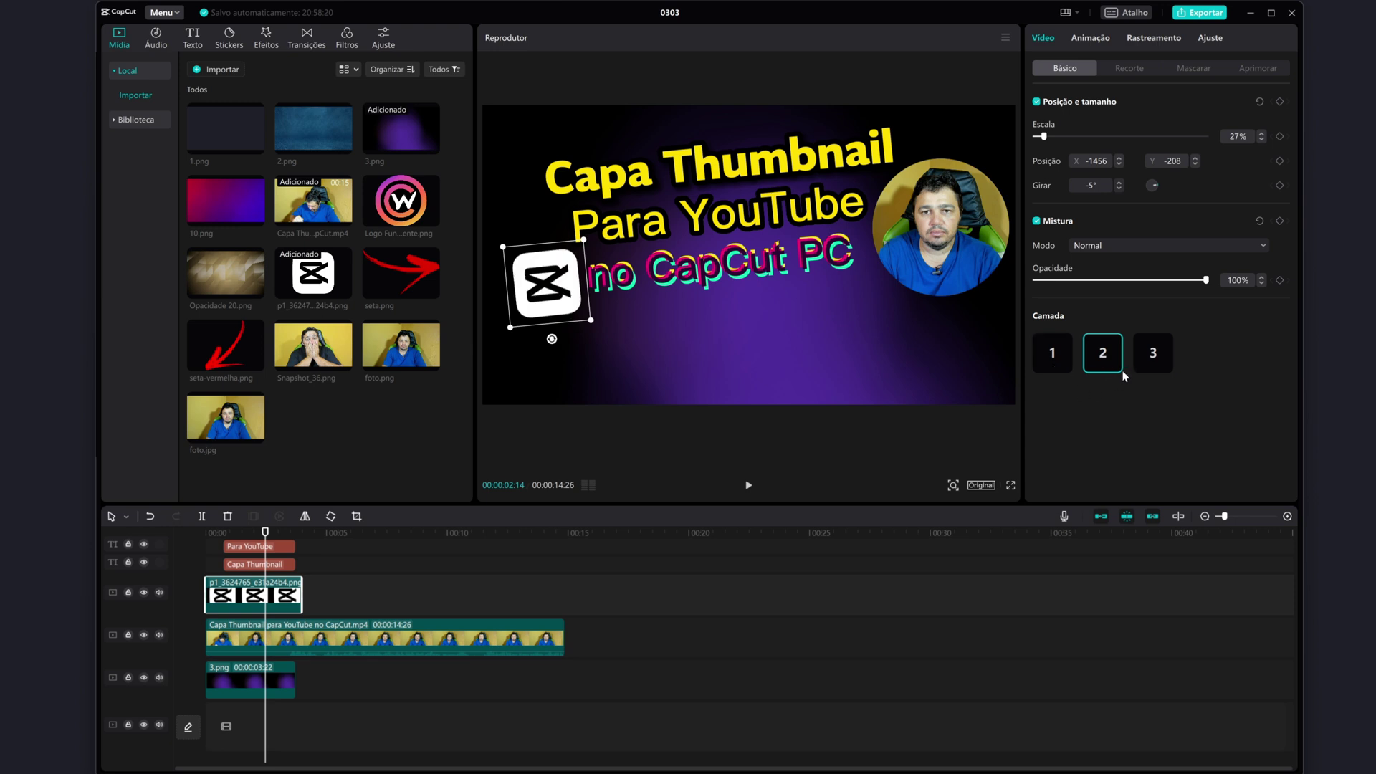
pyautogui.click(1154, 362)
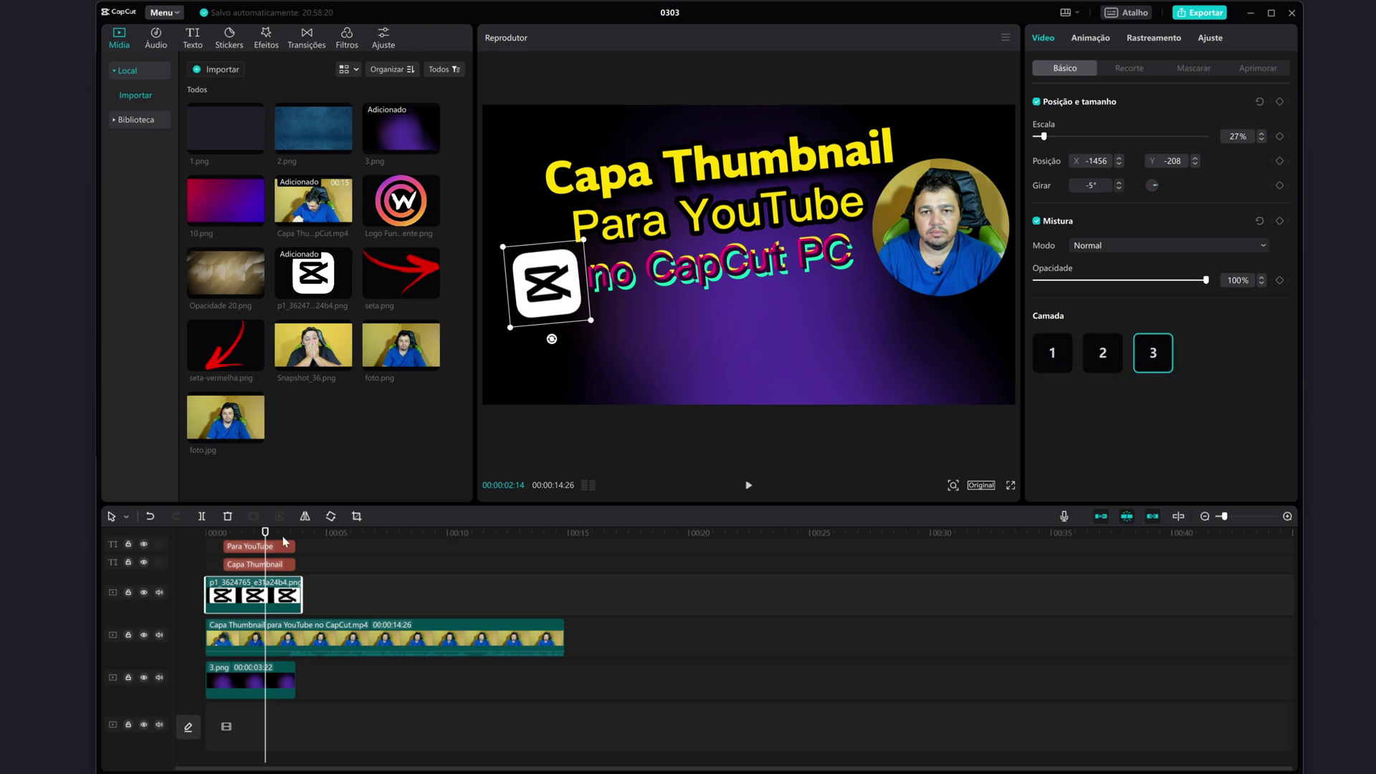
pyautogui.click(333, 550)
pyautogui.click(264, 551)
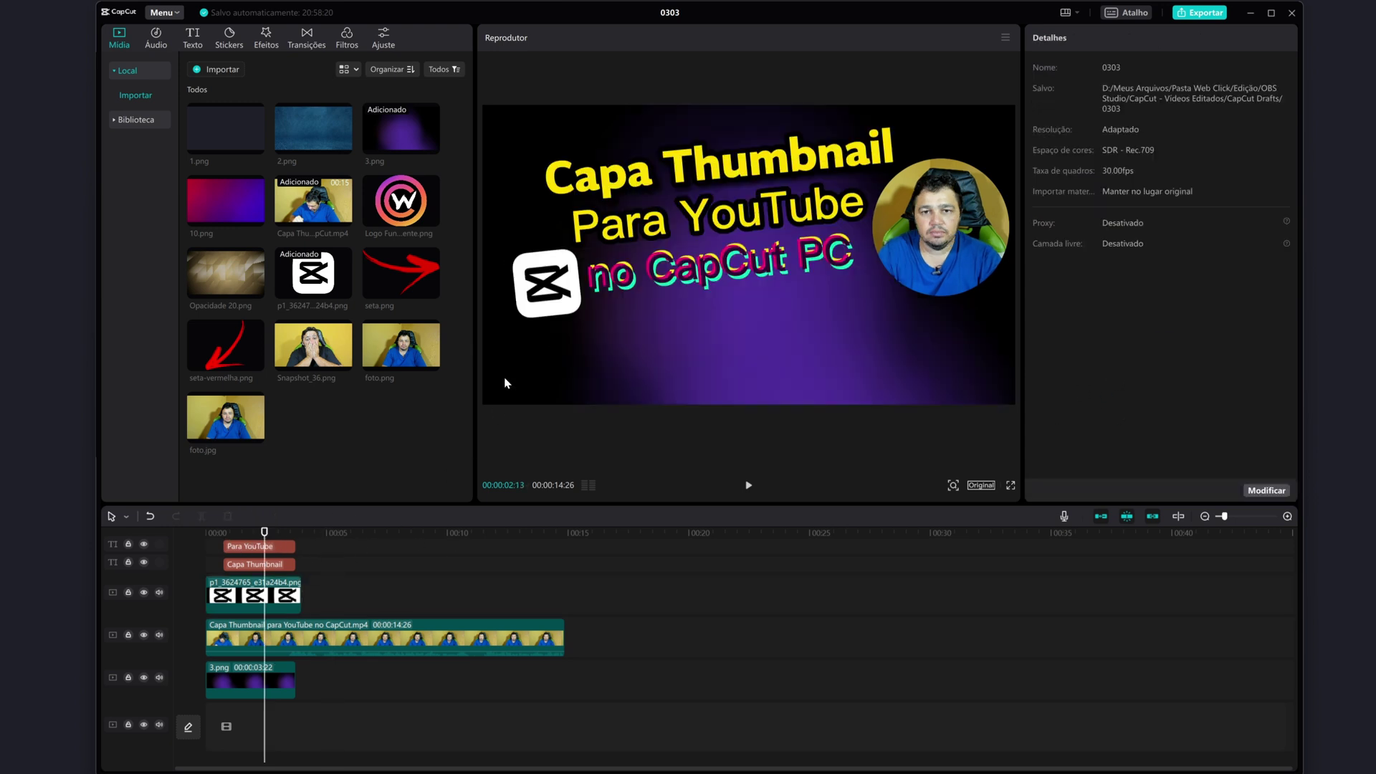
pyautogui.click(552, 294)
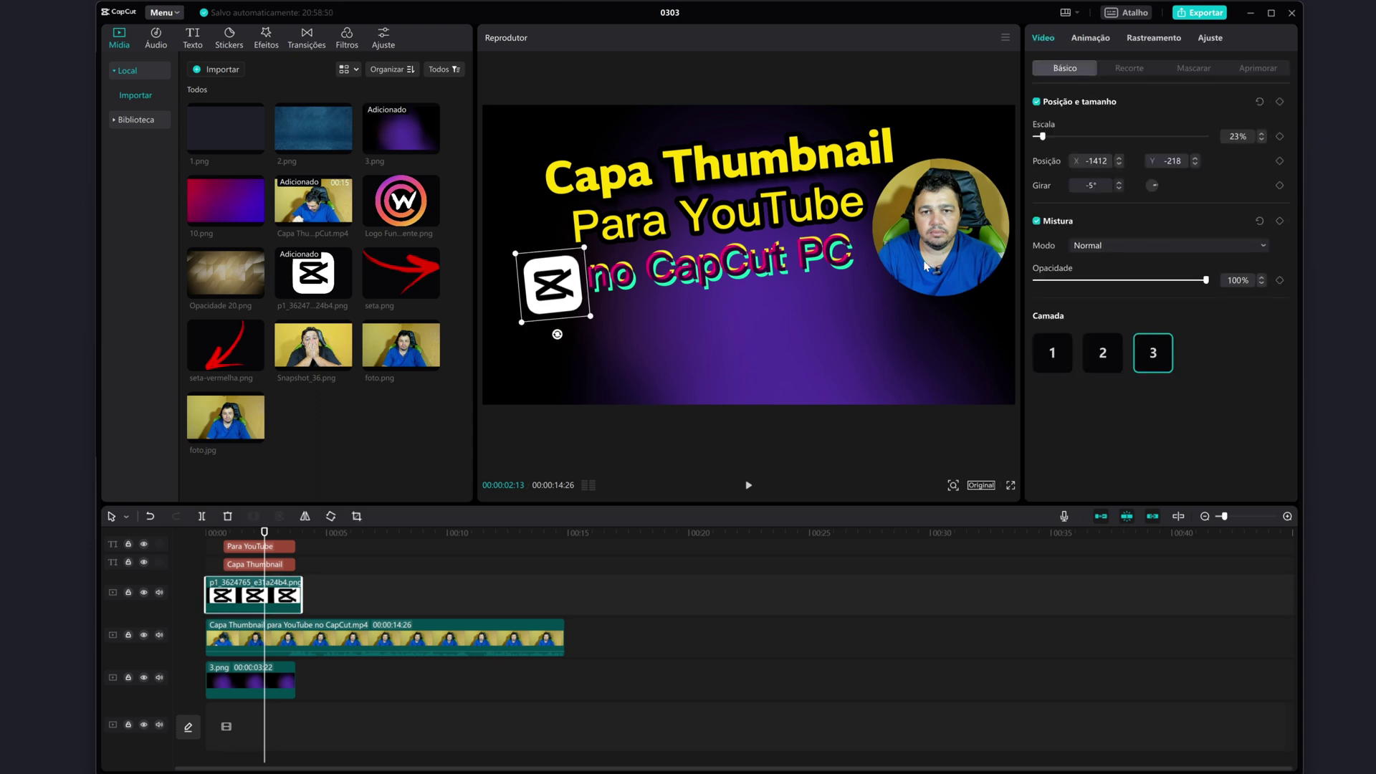
# Step: Add the Logo Fundo Transparente image on a lower track beneath the other layers
pyautogui.moveTo(432, 219)
pyautogui.moveTo(415, 208); pyautogui.dragTo(205, 554)
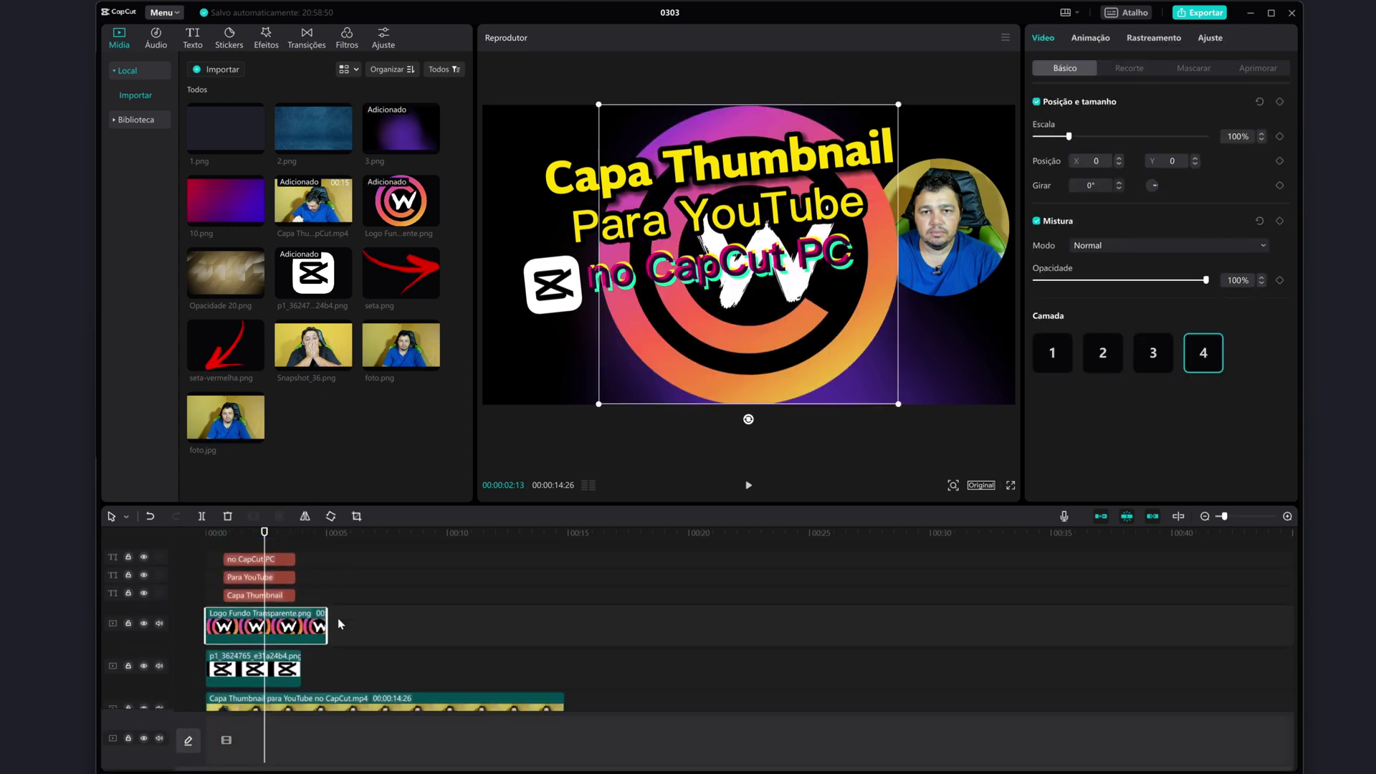
pyautogui.moveTo(337, 618); pyautogui.dragTo(286, 740)
pyautogui.moveTo(264, 669); pyautogui.dragTo(384, 668)
pyautogui.moveTo(272, 708)
pyautogui.mouseDown()
pyautogui.moveTo(273, 661)
pyautogui.moveTo(213, 702)
pyautogui.mouseUp()
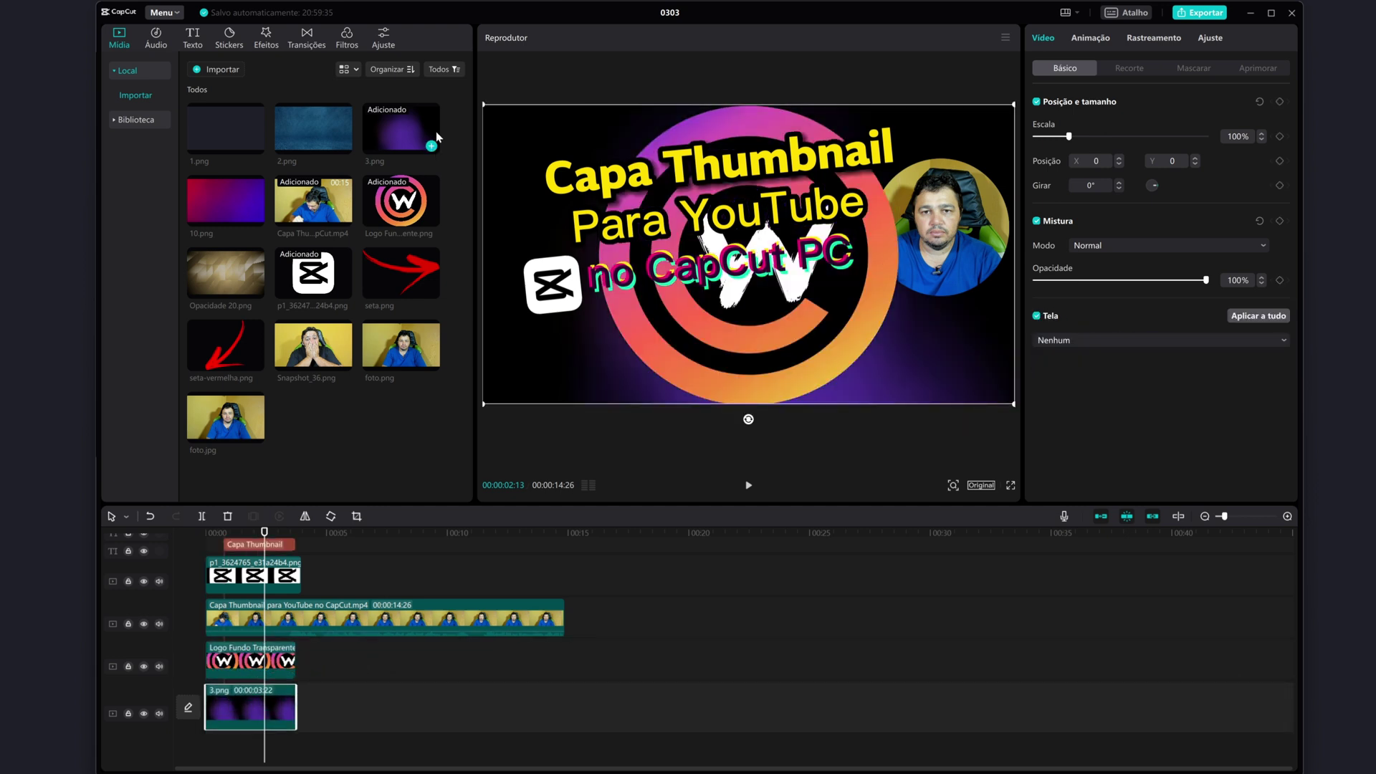
# Step: Scale the ring logo to 49% at X 1389, Y 201, framing the face circle from behind
pyautogui.click(268, 662)
pyautogui.moveTo(899, 403); pyautogui.dragTo(819, 324)
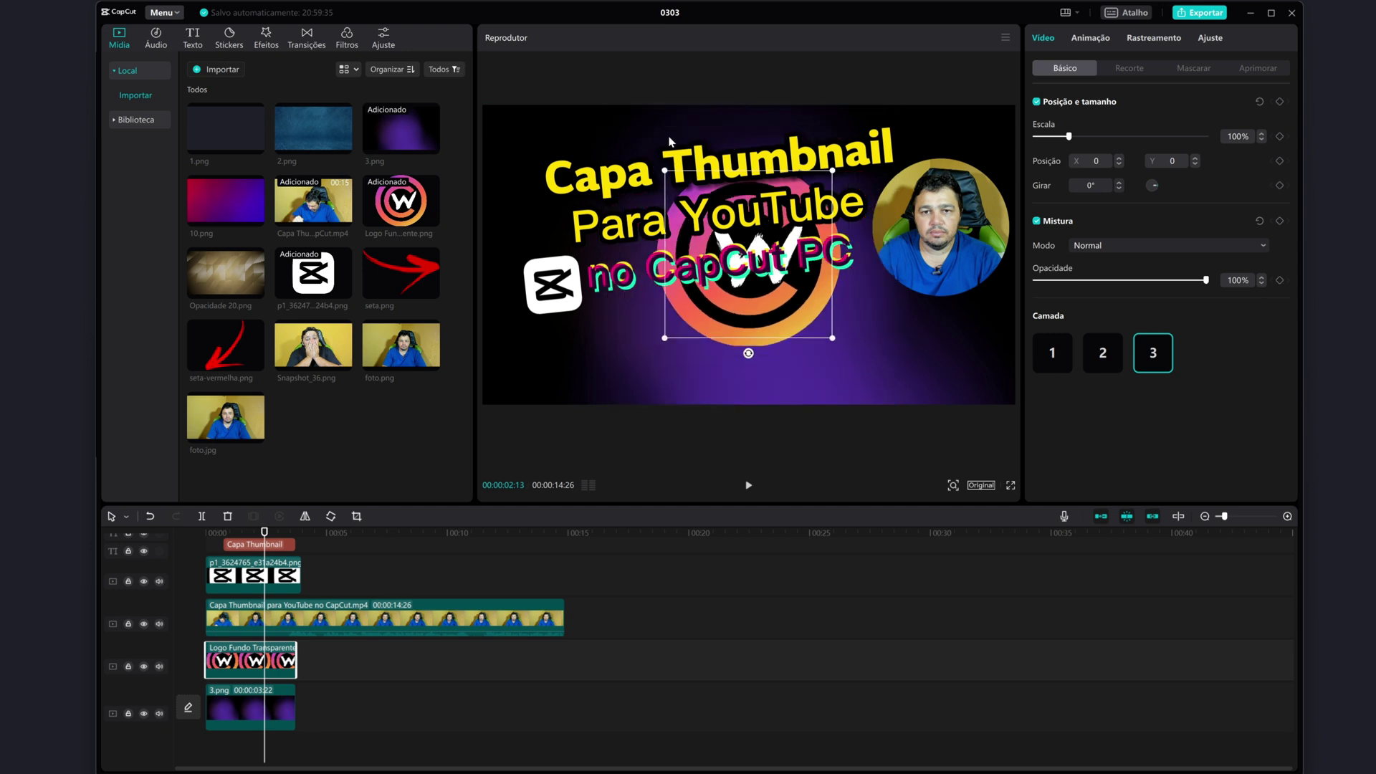
pyautogui.moveTo(772, 282); pyautogui.dragTo(965, 256)
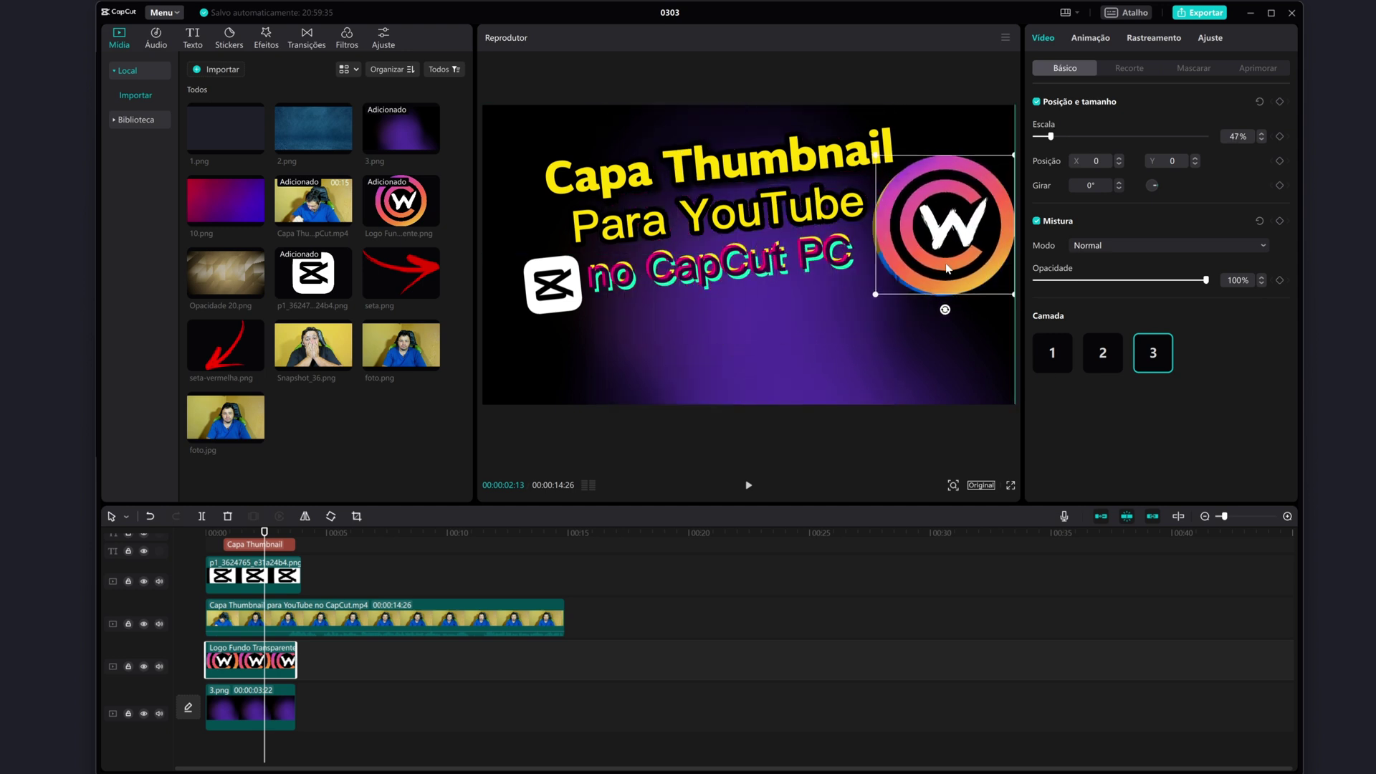
pyautogui.moveTo(873, 157); pyautogui.dragTo(868, 152)
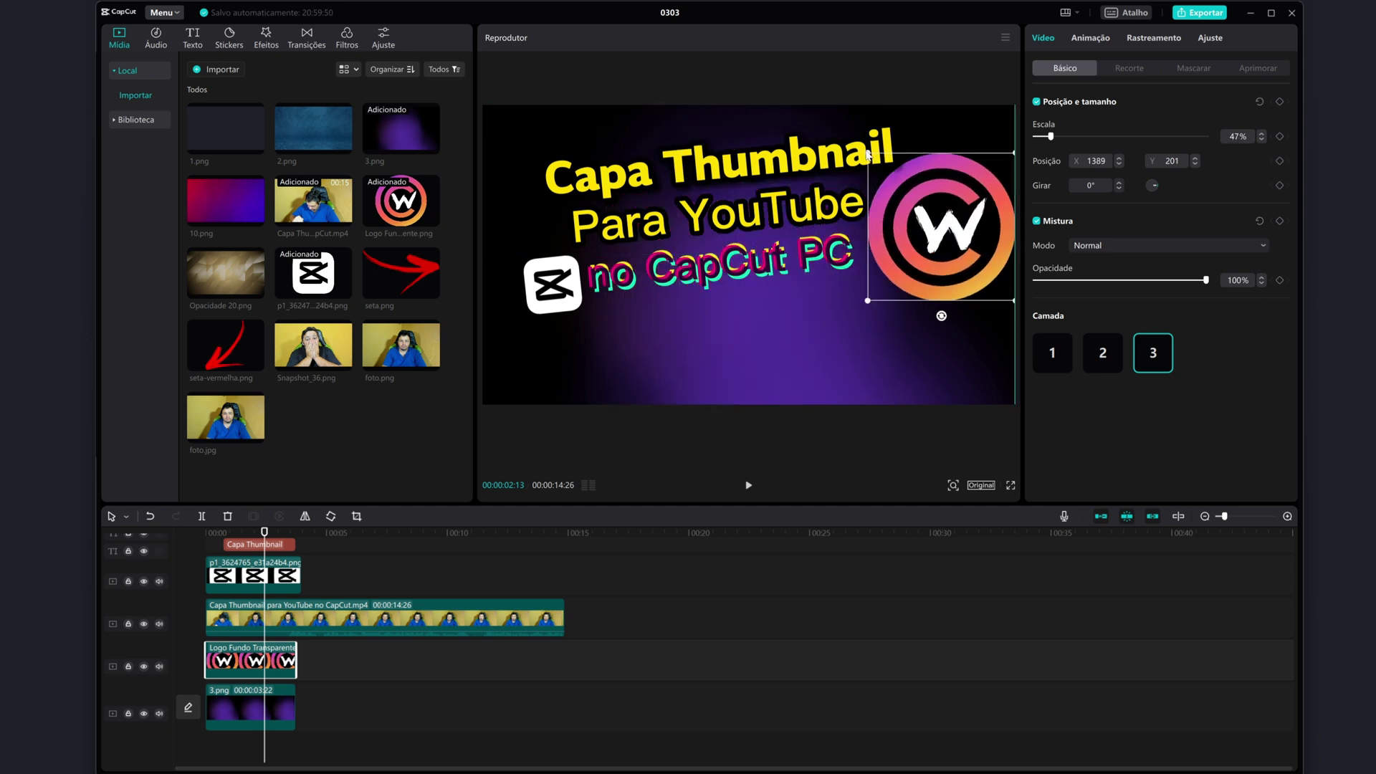
pyautogui.click(1113, 361)
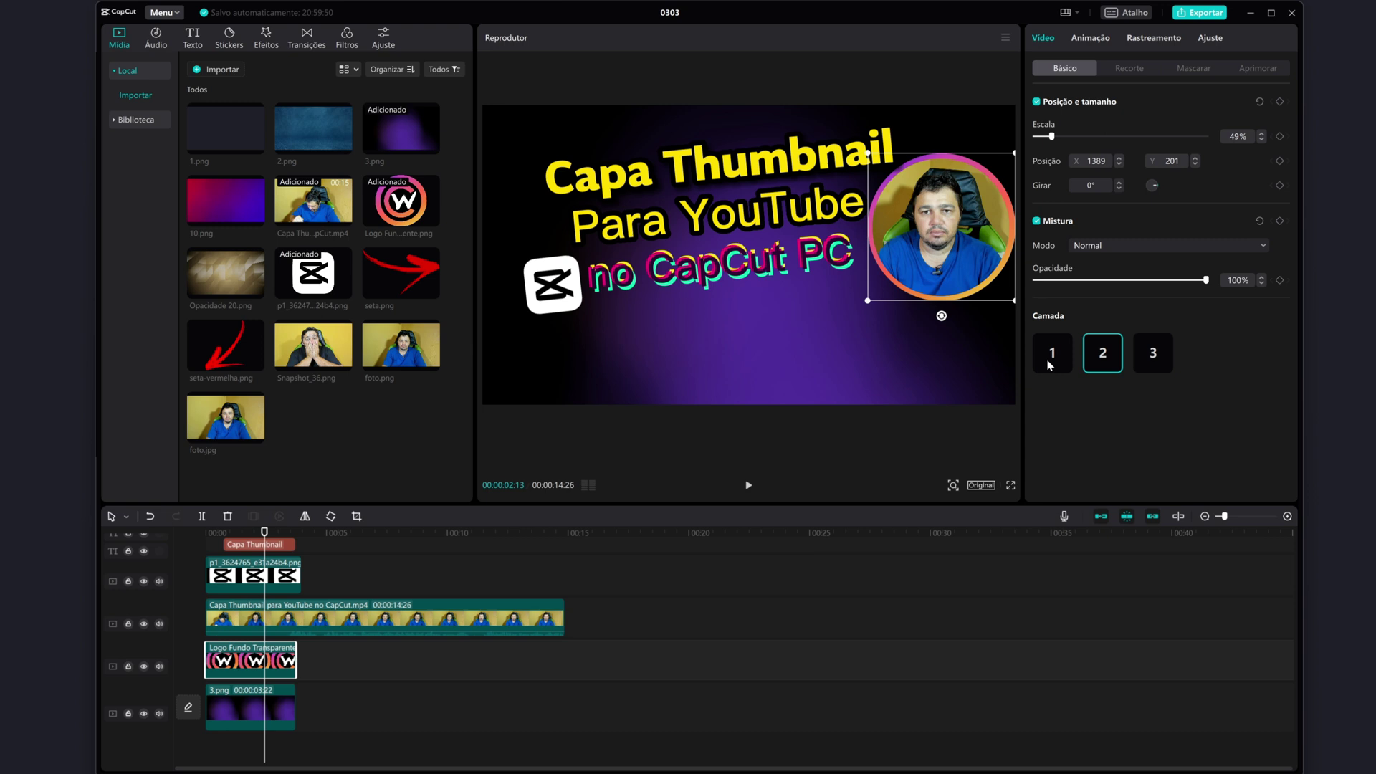
pyautogui.click(1152, 354)
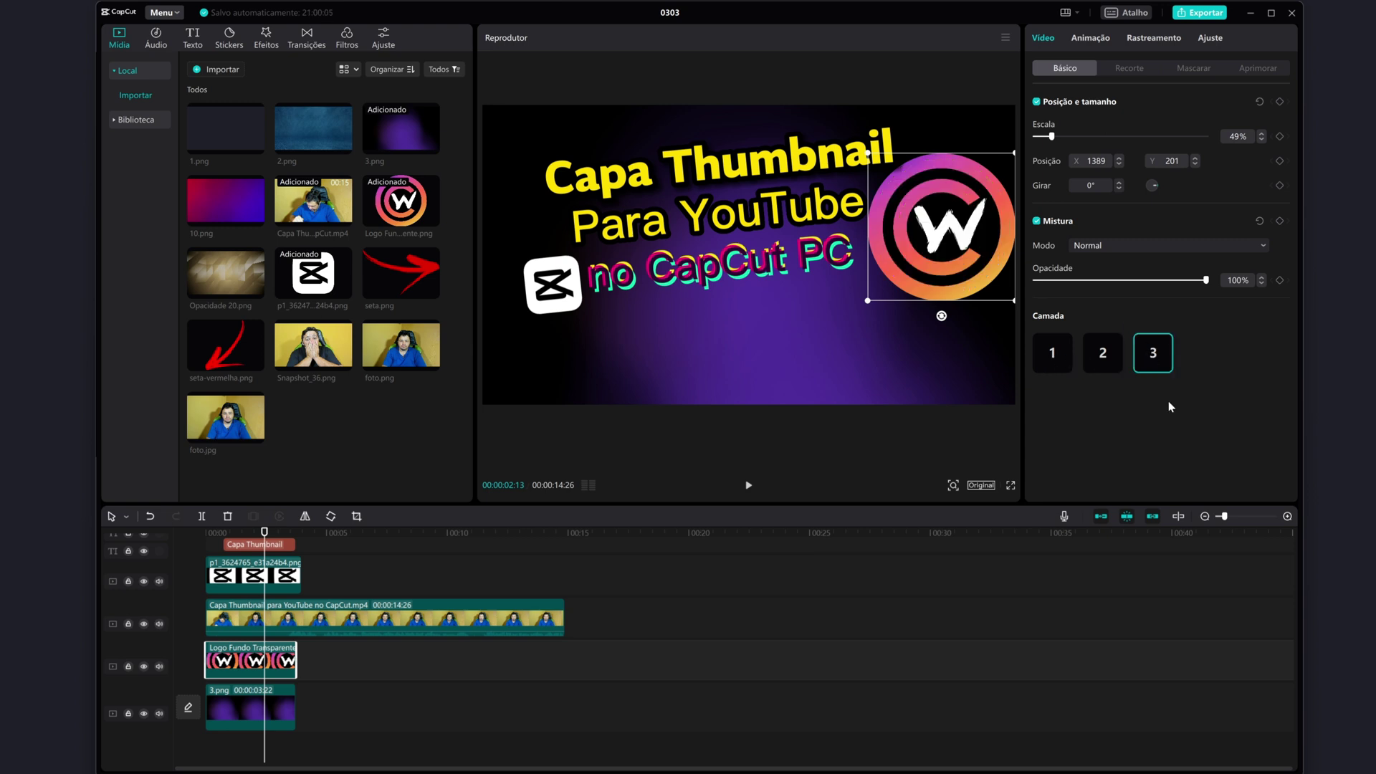
pyautogui.click(1109, 363)
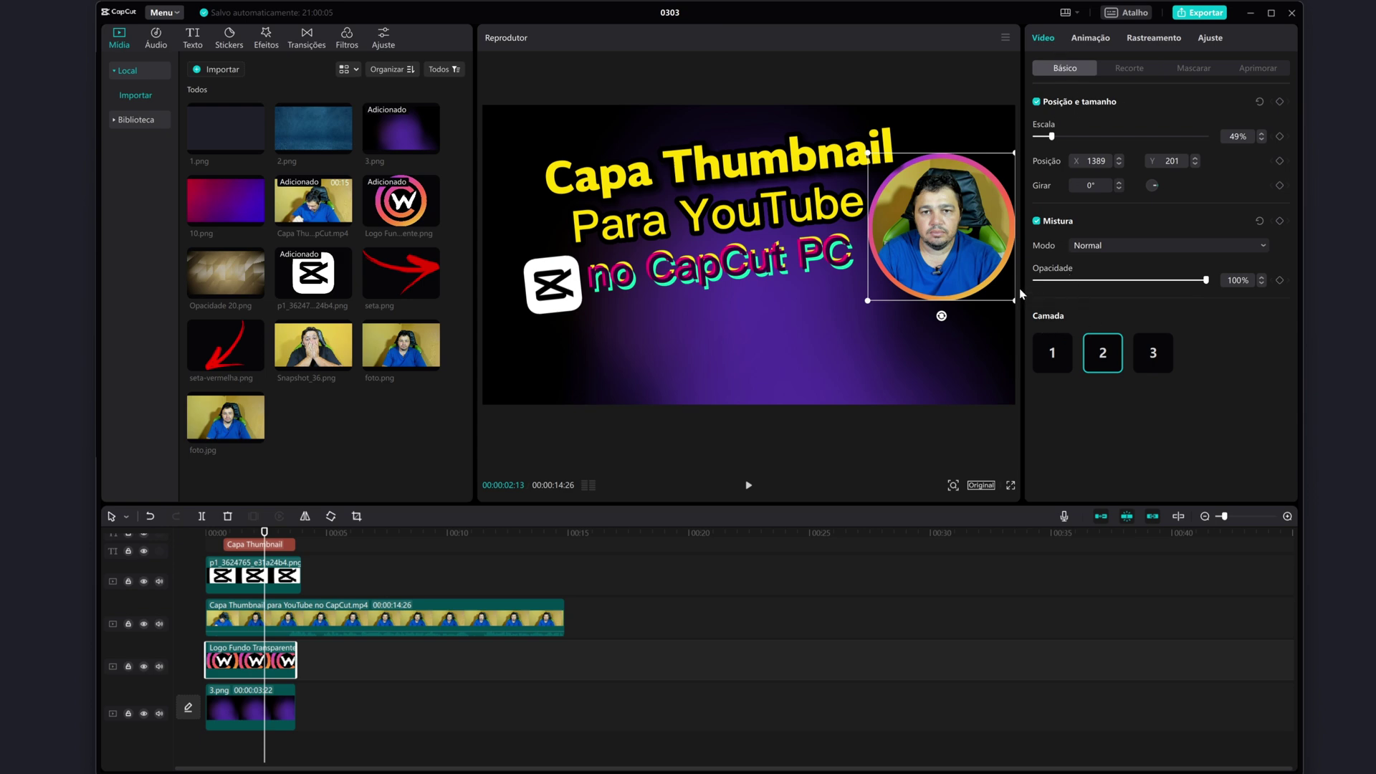
pyautogui.click(968, 444)
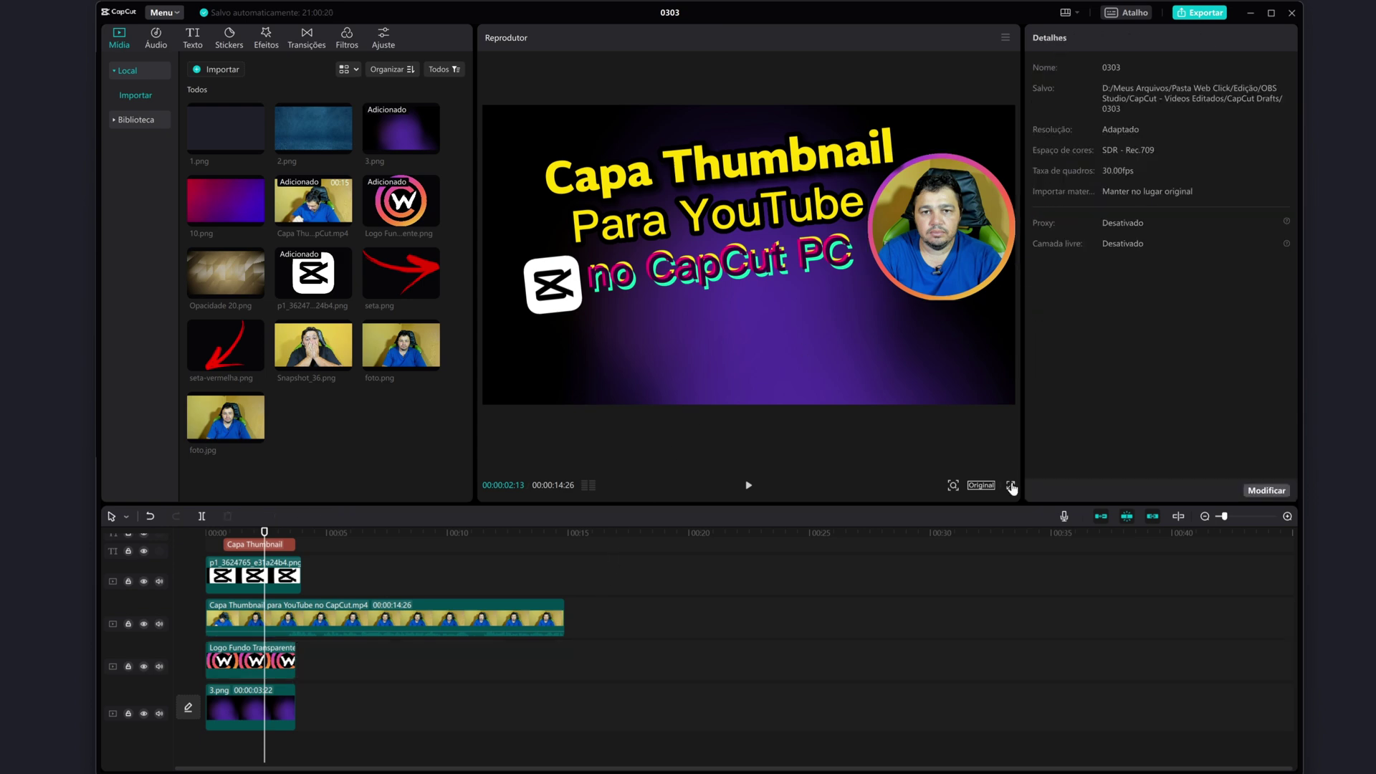
pyautogui.click(1012, 487)
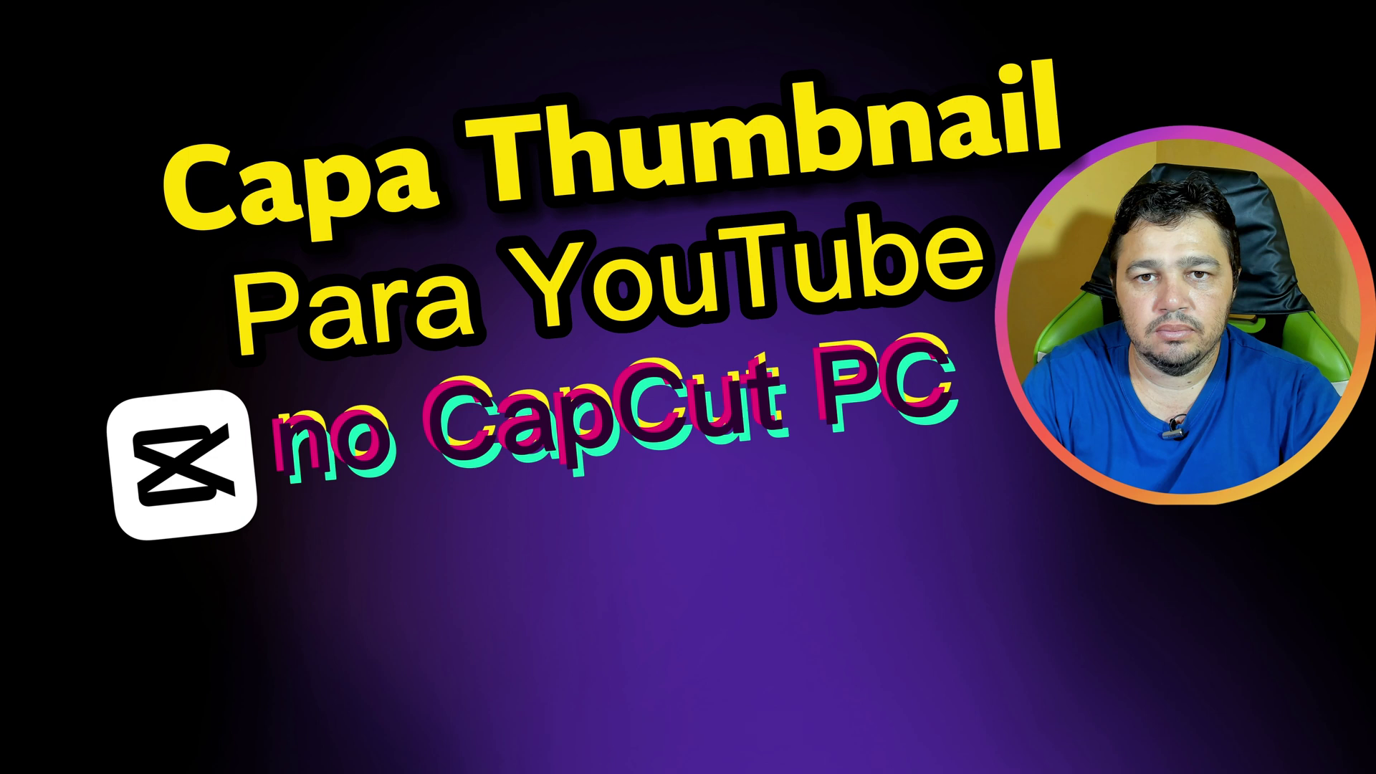
pyautogui.moveTo(731, 767)
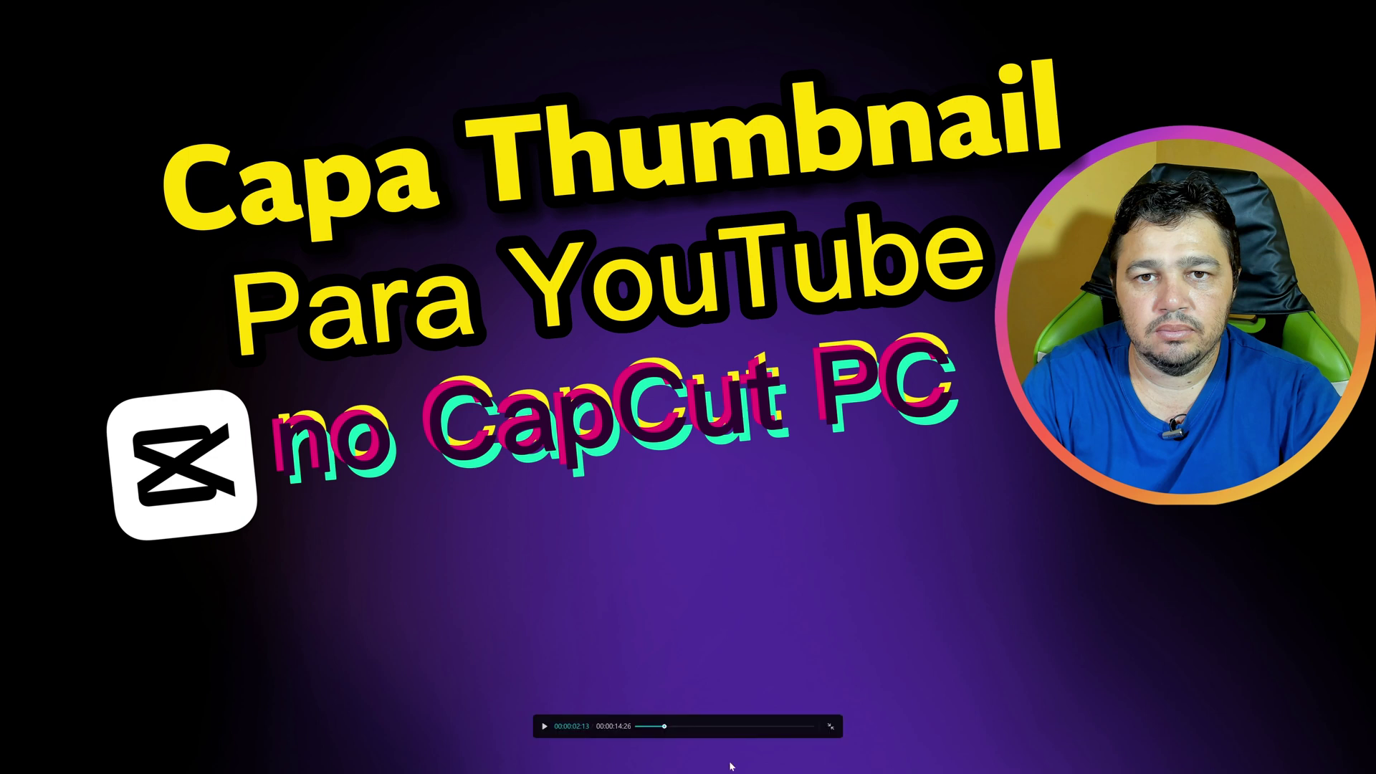
pyautogui.click(828, 728)
pyautogui.click(246, 656)
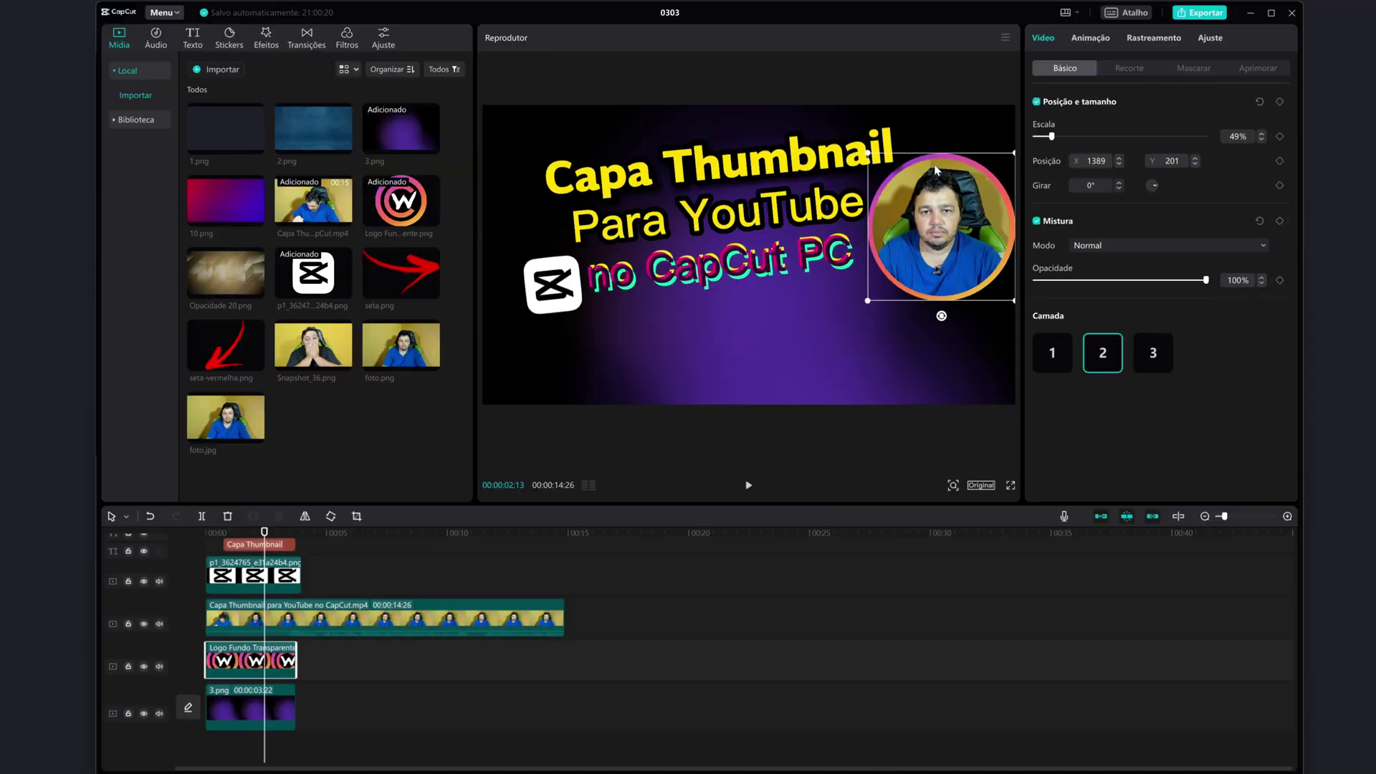
# Step: Delete the Logo Fundo Transparente ring and add the 10.png gradient above 3.png
pyautogui.click(234, 516)
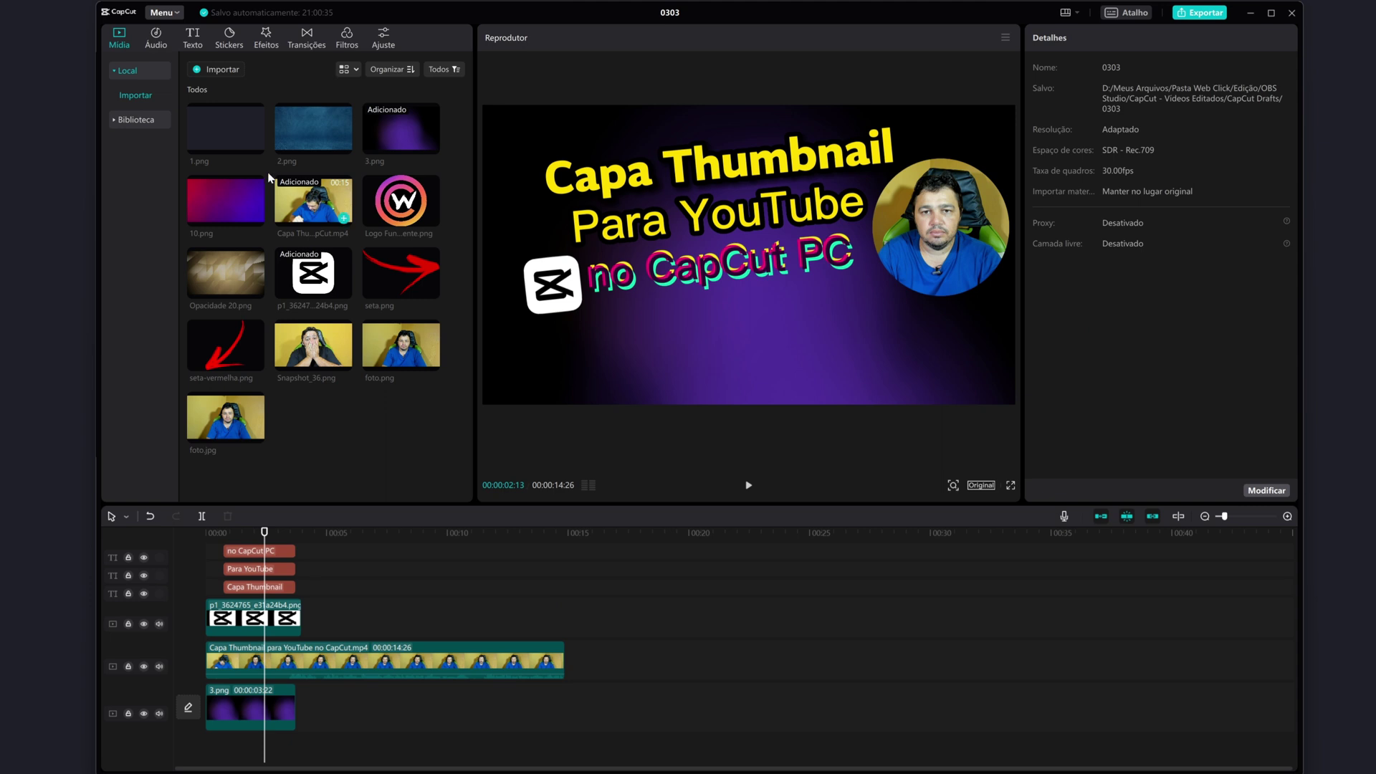
pyautogui.moveTo(234, 222)
pyautogui.mouseDown()
pyautogui.moveTo(335, 724)
pyautogui.moveTo(296, 684)
pyautogui.mouseUp()
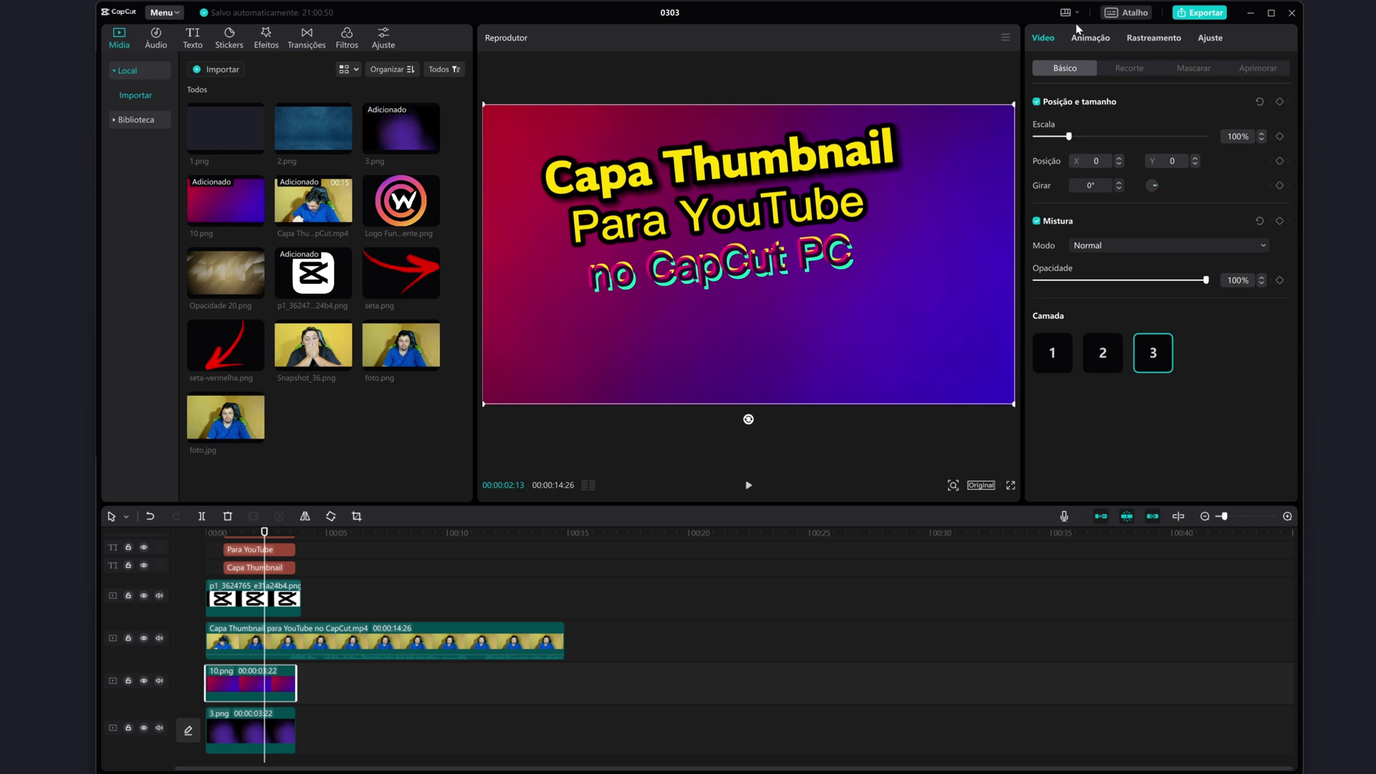
# Step: Apply an enlarged circular mask to the 10.png gradient
pyautogui.click(1203, 70)
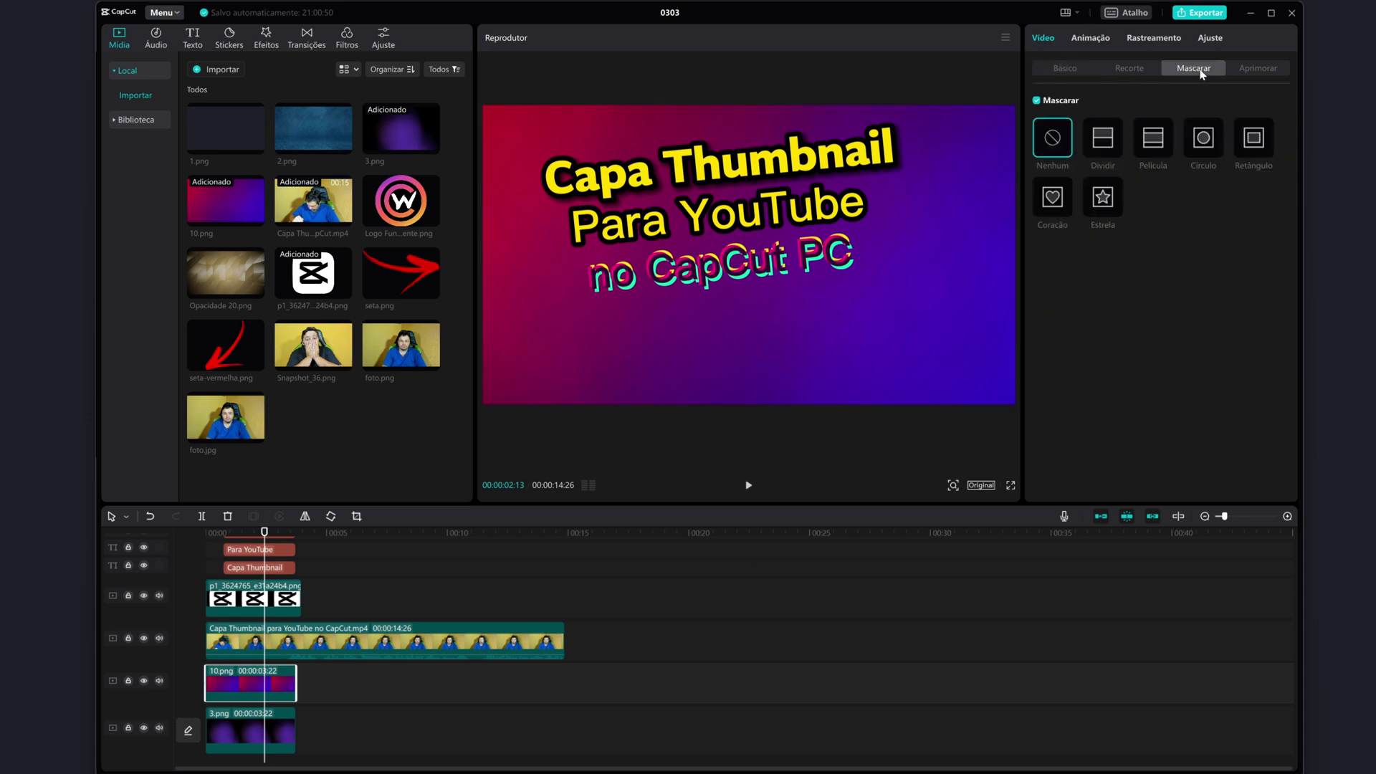
pyautogui.click(1205, 139)
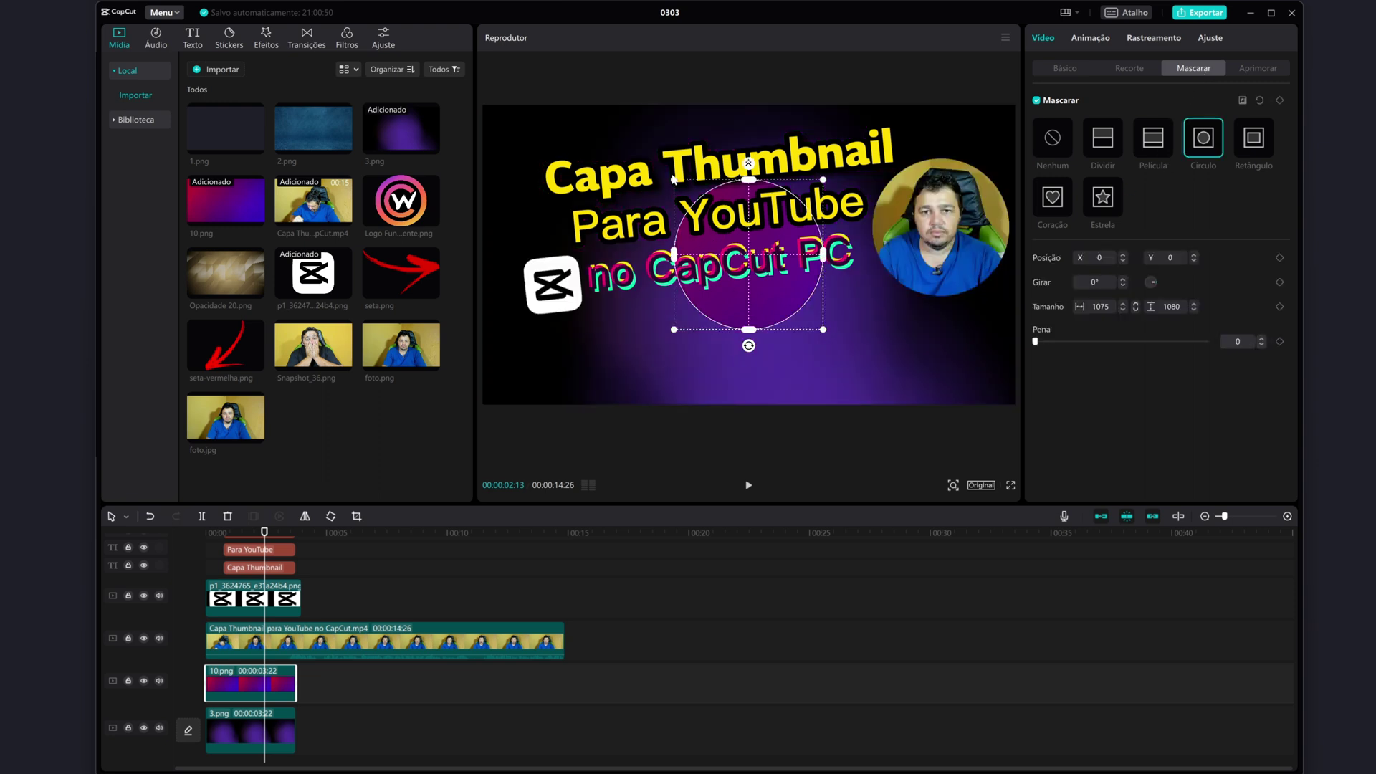
pyautogui.moveTo(673, 180); pyautogui.dragTo(654, 163)
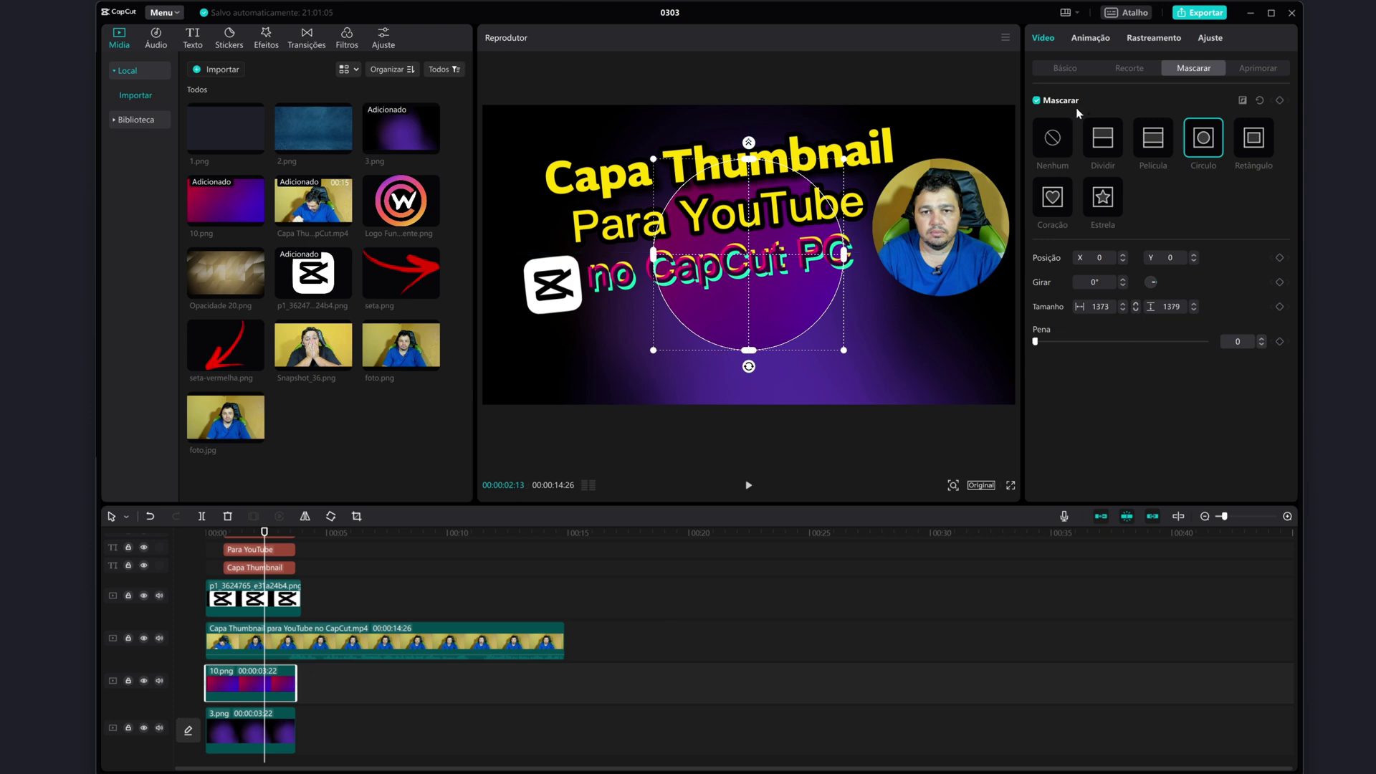
# Step: Scale the purple circle to 75% and center it behind the webcam photo as a thin ring
pyautogui.click(1064, 68)
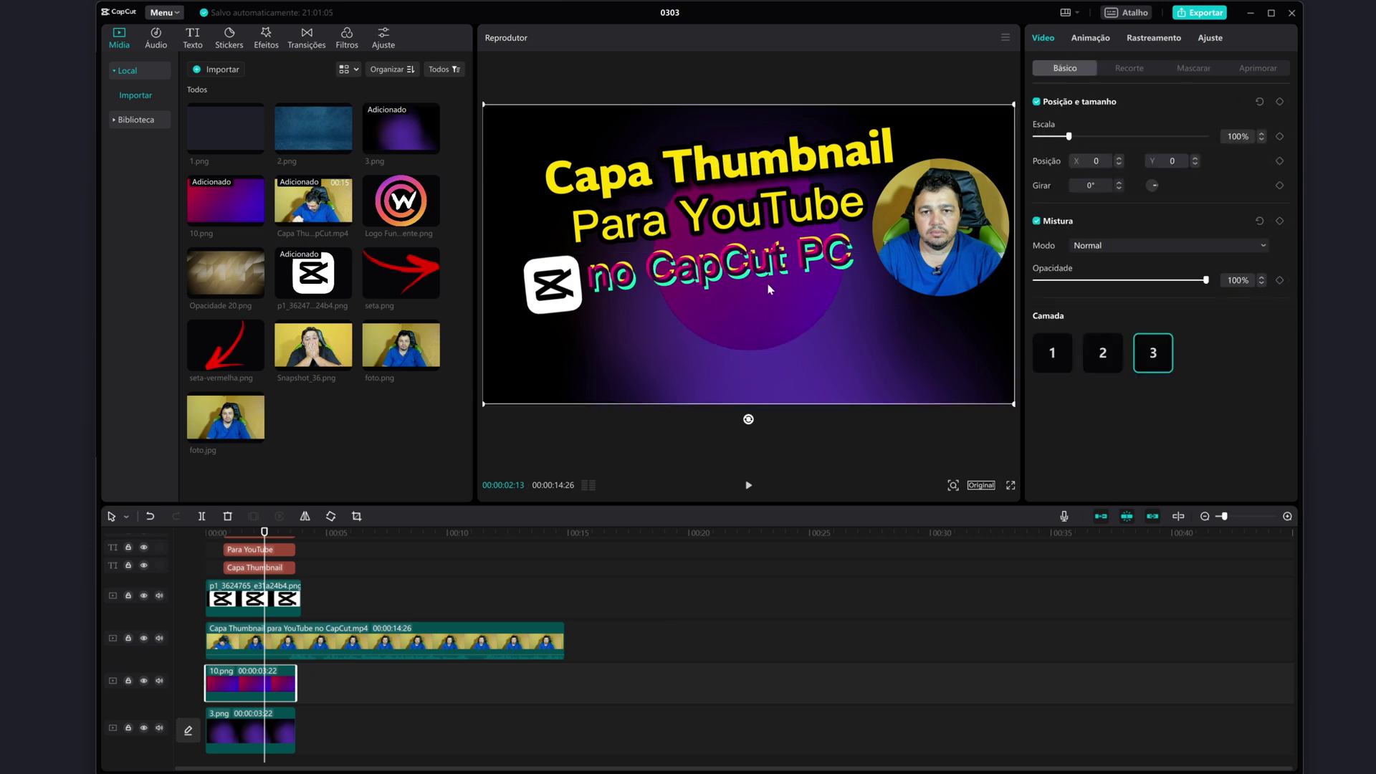
pyautogui.moveTo(772, 284); pyautogui.dragTo(934, 281)
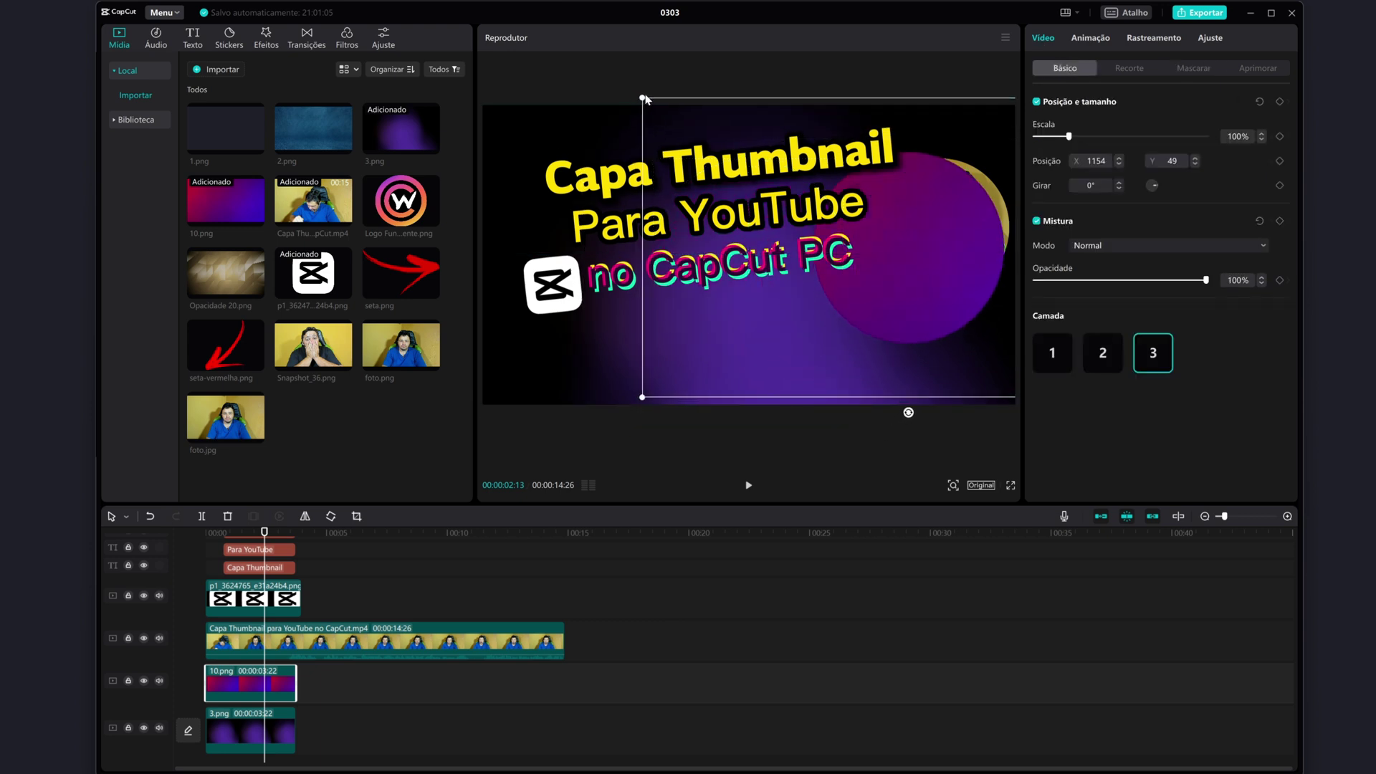
pyautogui.moveTo(643, 99); pyautogui.dragTo(726, 105)
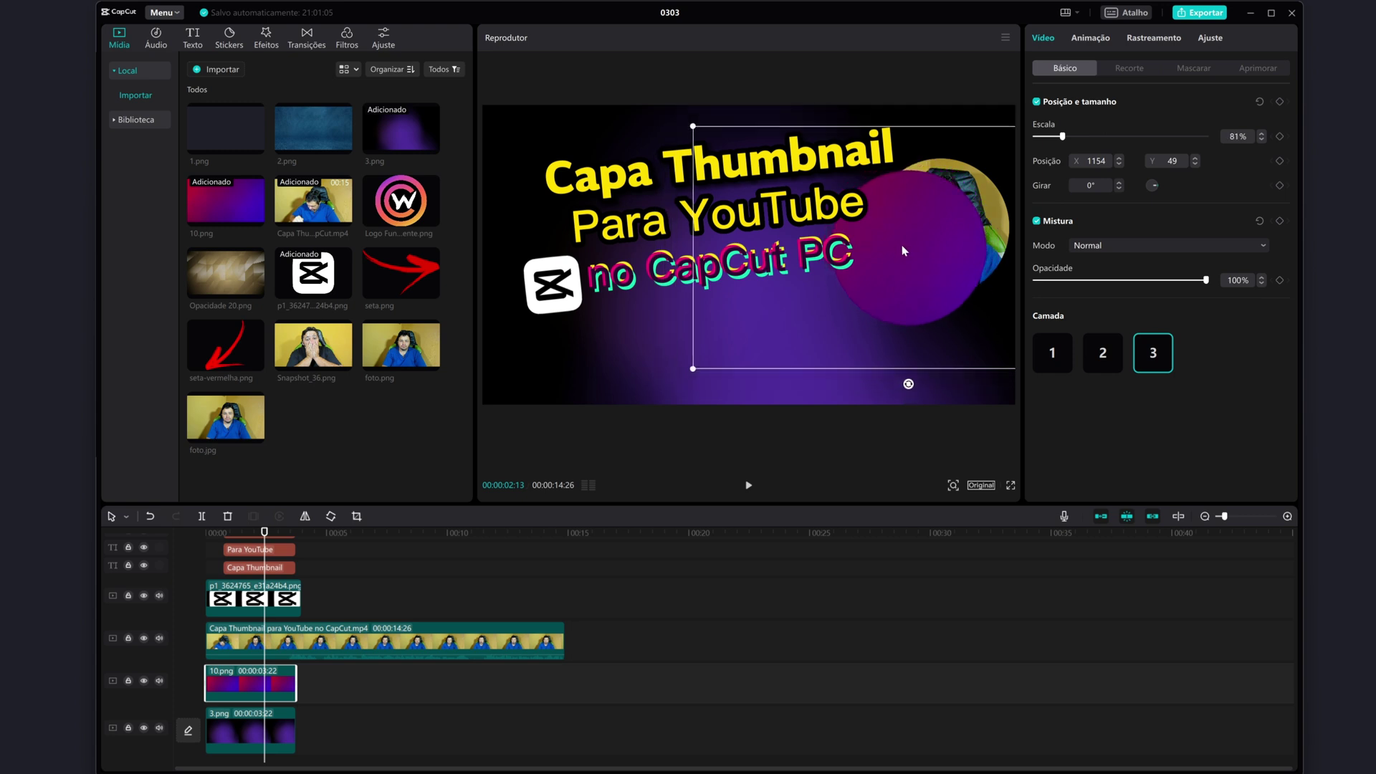
pyautogui.moveTo(932, 230); pyautogui.dragTo(930, 230)
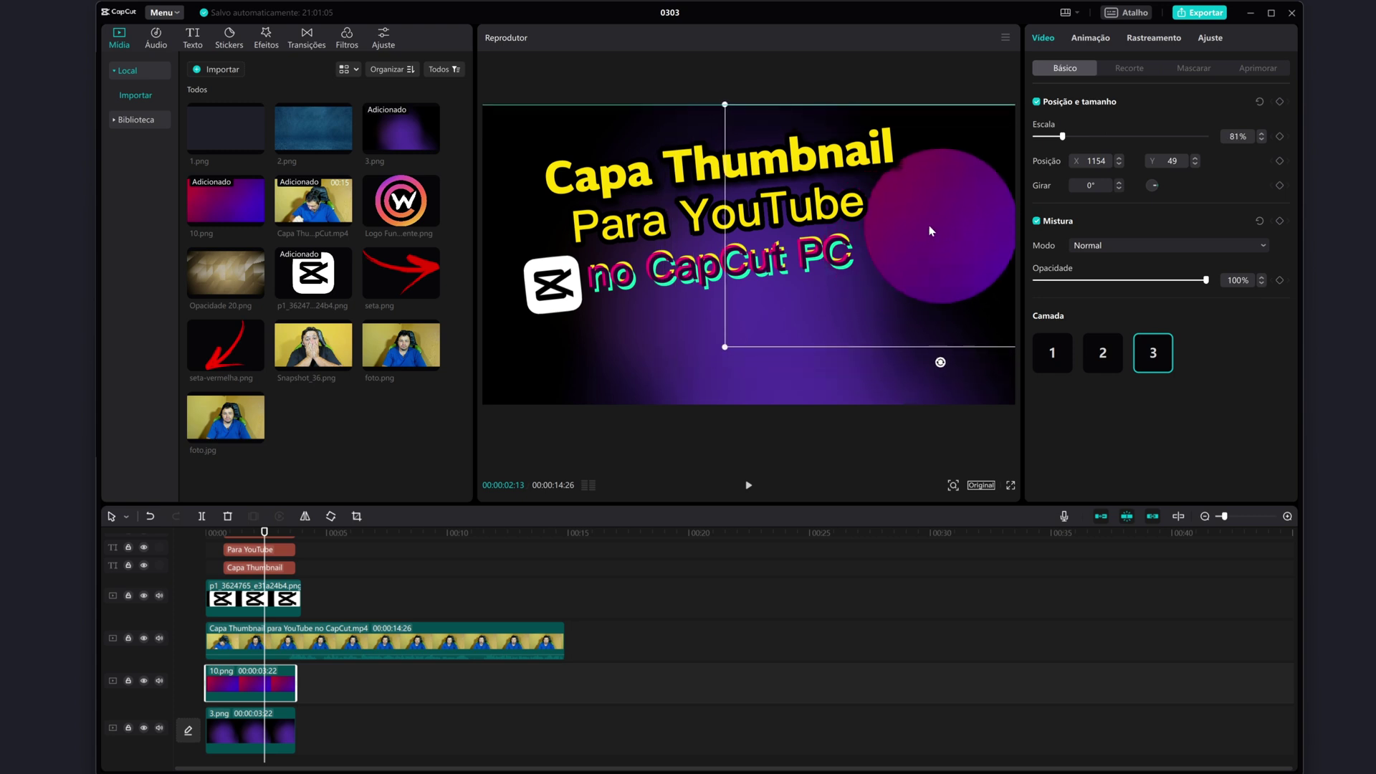
pyautogui.click(1102, 364)
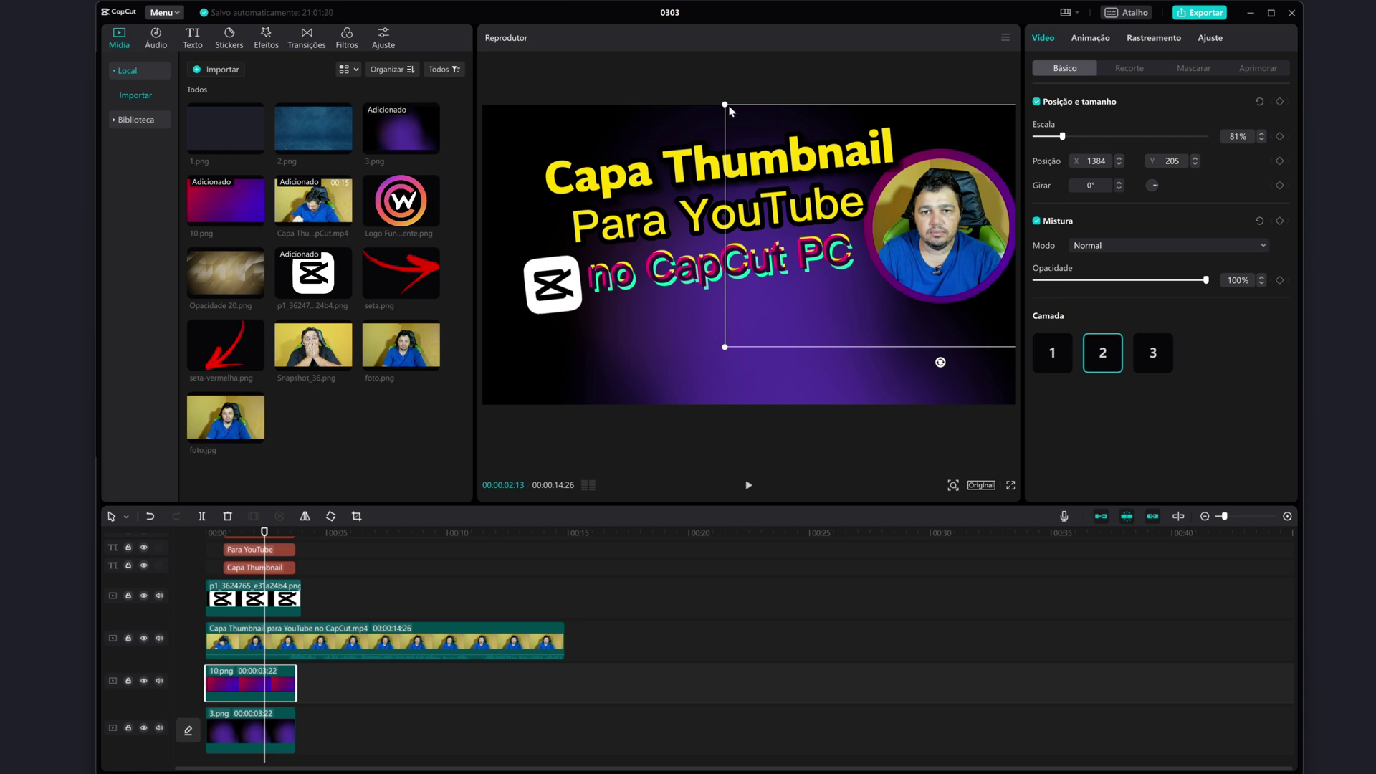
pyautogui.moveTo(729, 106); pyautogui.dragTo(743, 117)
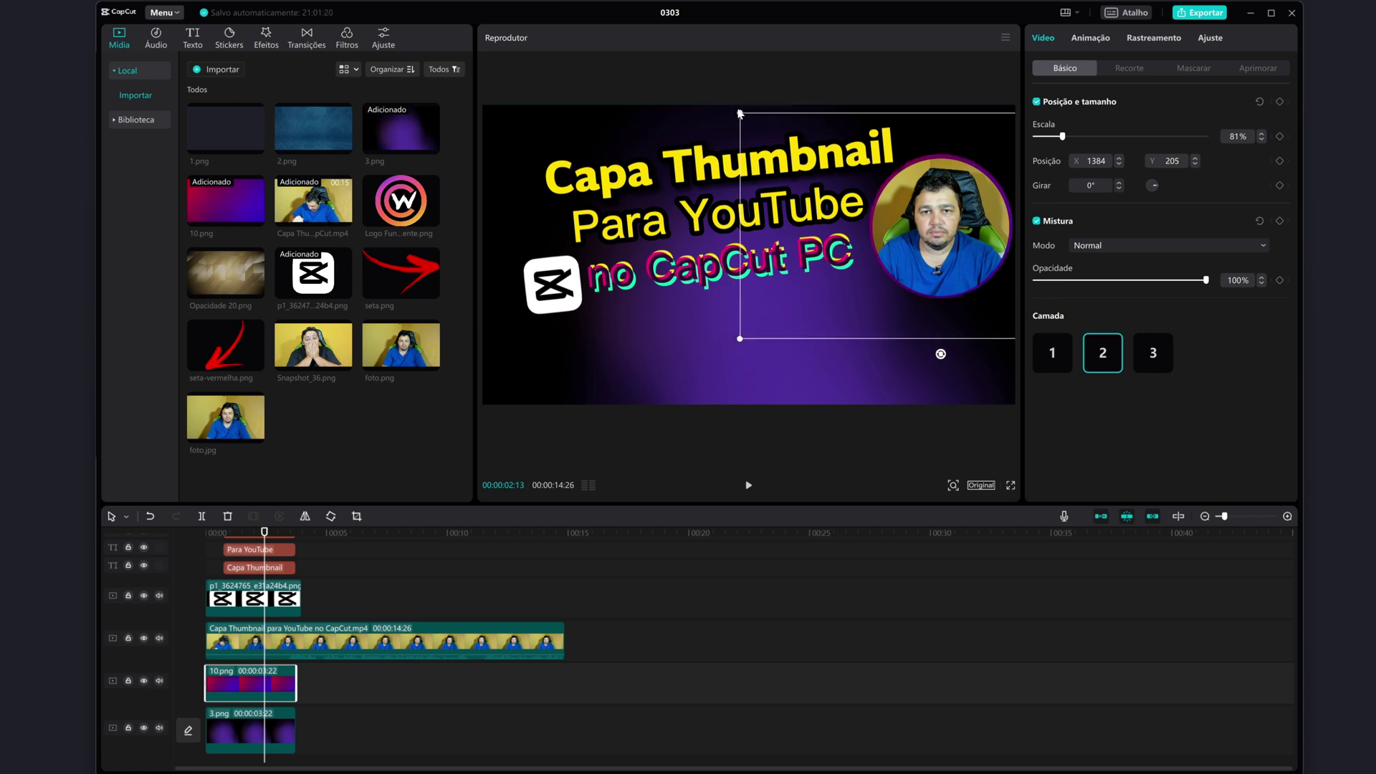
pyautogui.moveTo(923, 190); pyautogui.dragTo(921, 188)
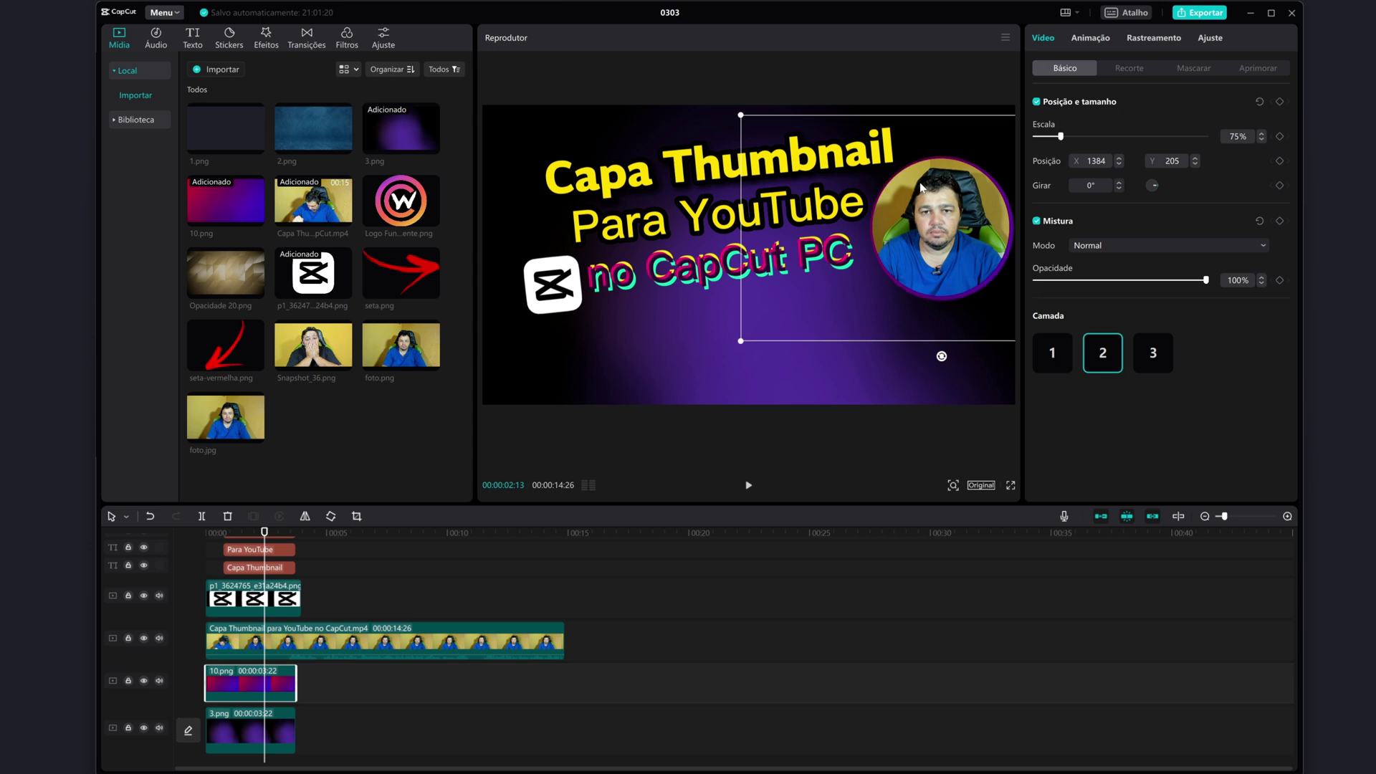
pyautogui.click(645, 717)
pyautogui.scroll(2, 344, 609)
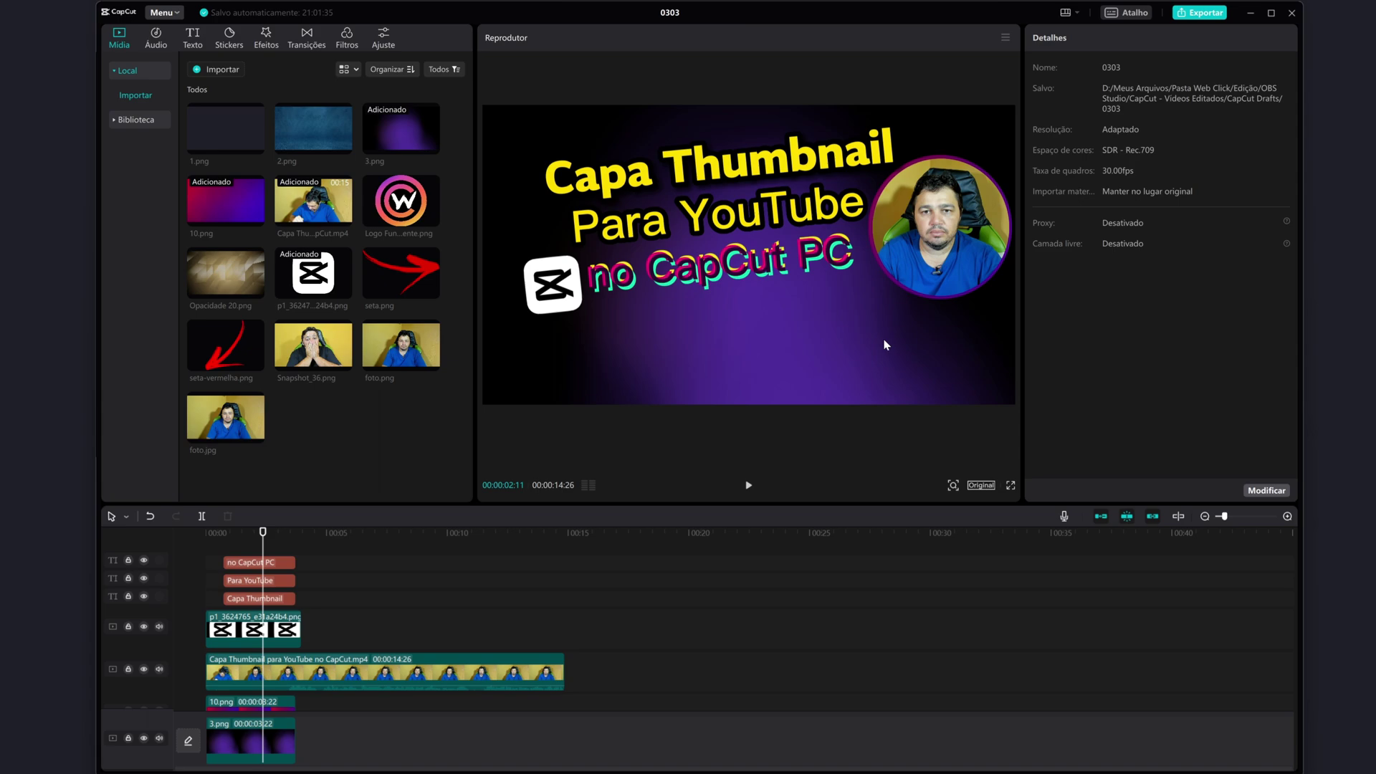
# Step: Preview the thumbnail full screen, then hide the Capa Thumbnail webcam video track
pyautogui.click(1011, 485)
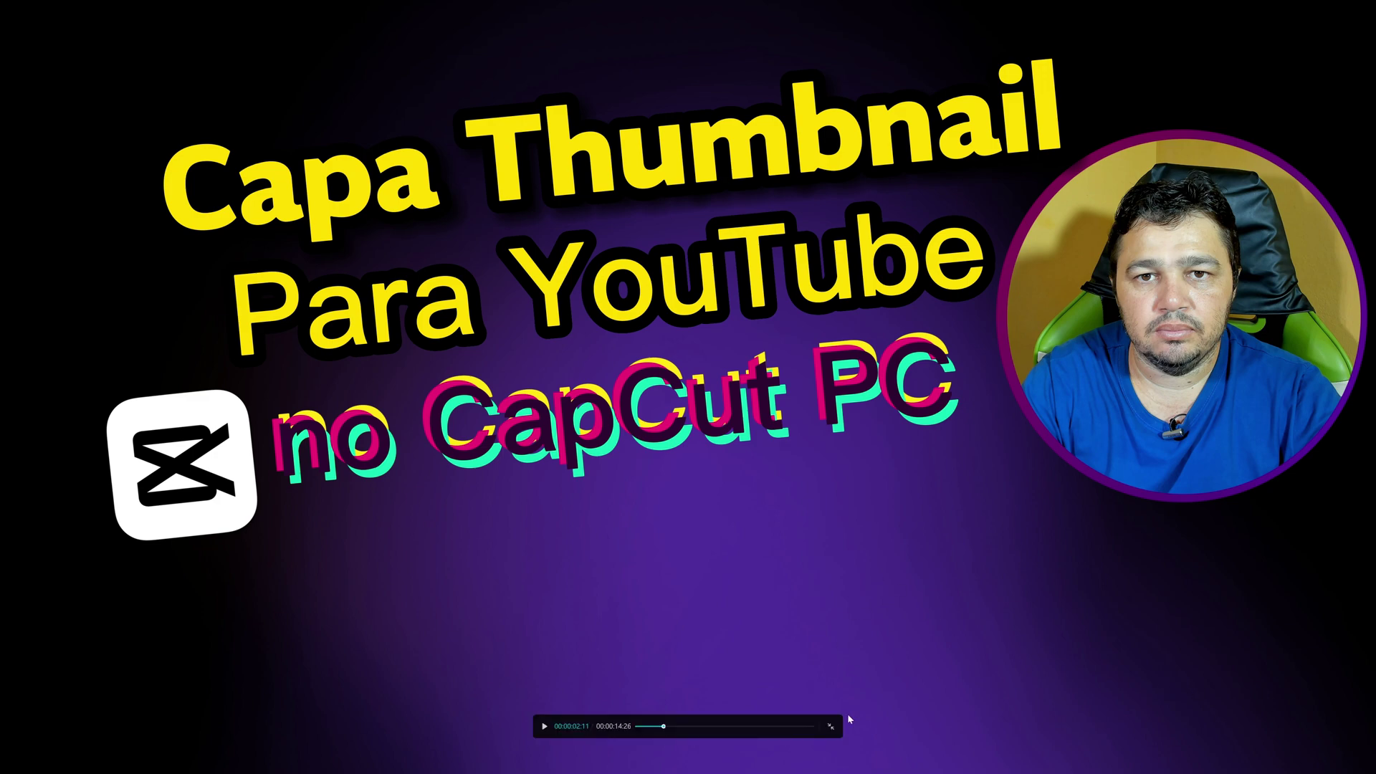
pyautogui.click(836, 736)
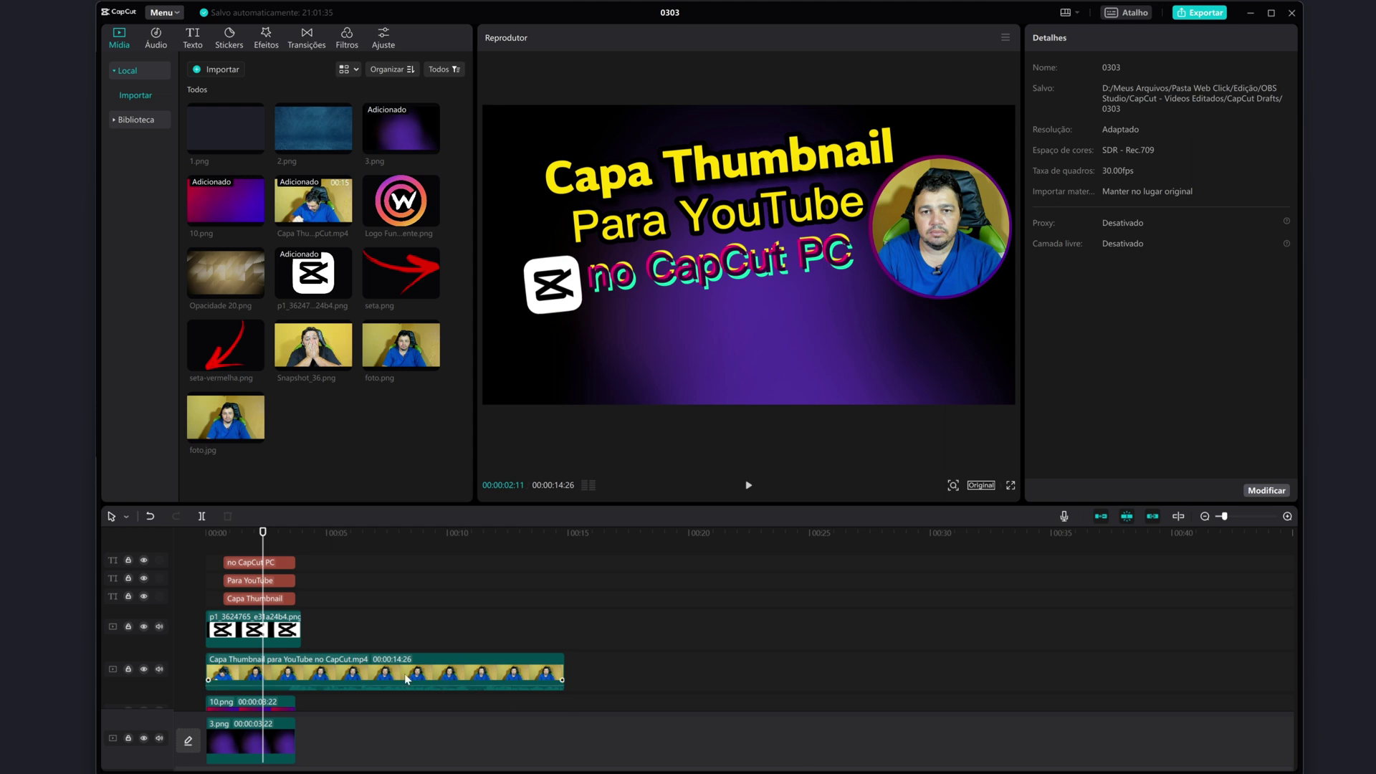
pyautogui.click(143, 669)
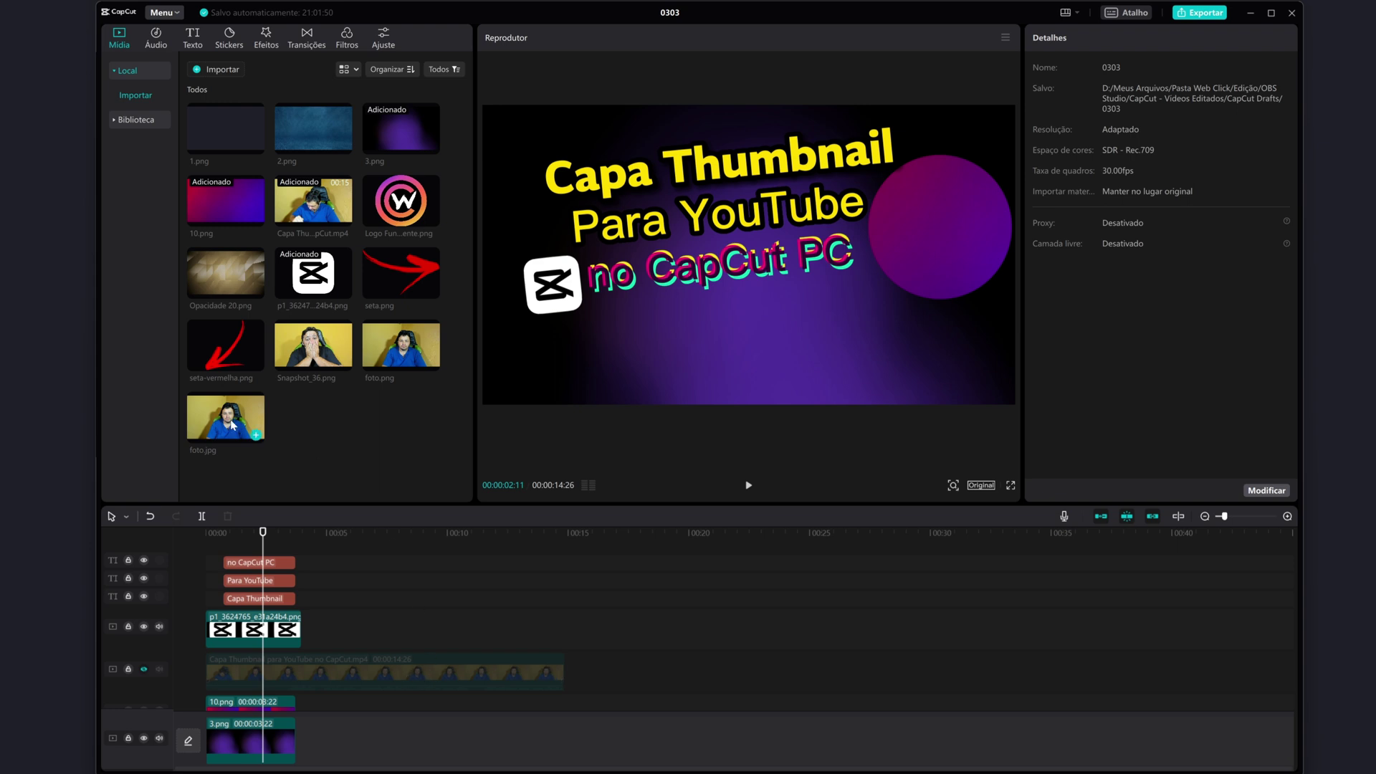
# Step: Add Snapshot_36.png, trim it to about 3 s, and give it an enlarged circular mask
pyautogui.moveTo(317, 355)
pyautogui.mouseDown()
pyautogui.moveTo(364, 564)
pyautogui.moveTo(231, 672)
pyautogui.mouseUp()
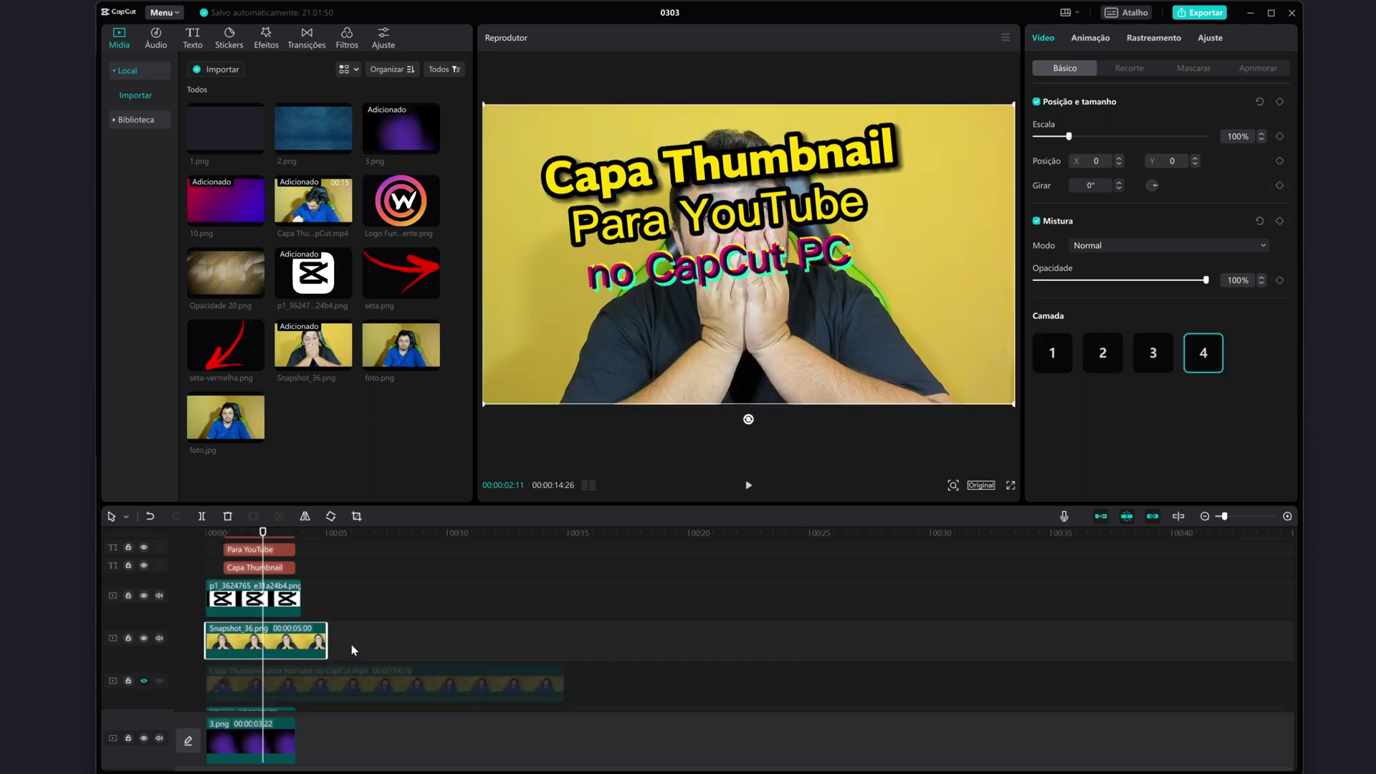
pyautogui.moveTo(327, 640); pyautogui.dragTo(302, 640)
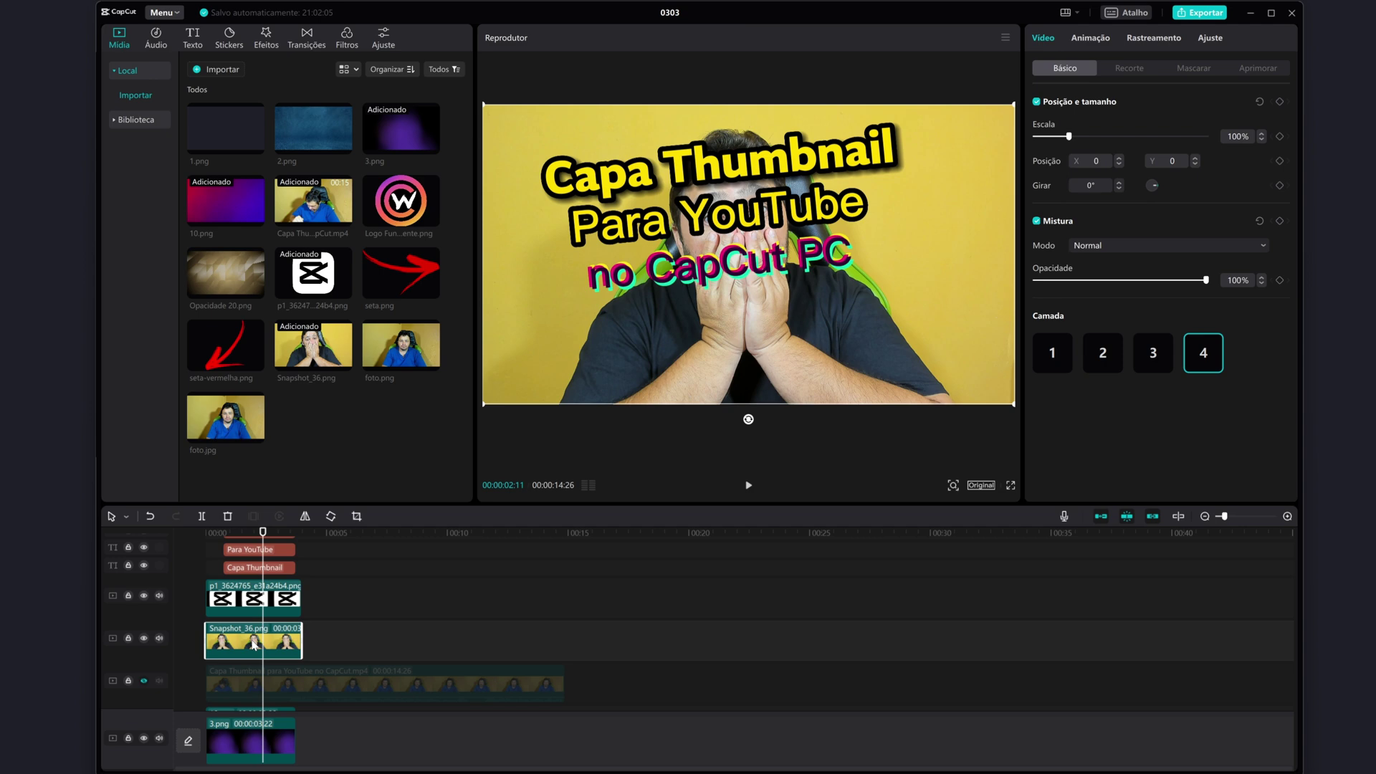
pyautogui.click(1194, 68)
pyautogui.click(1156, 142)
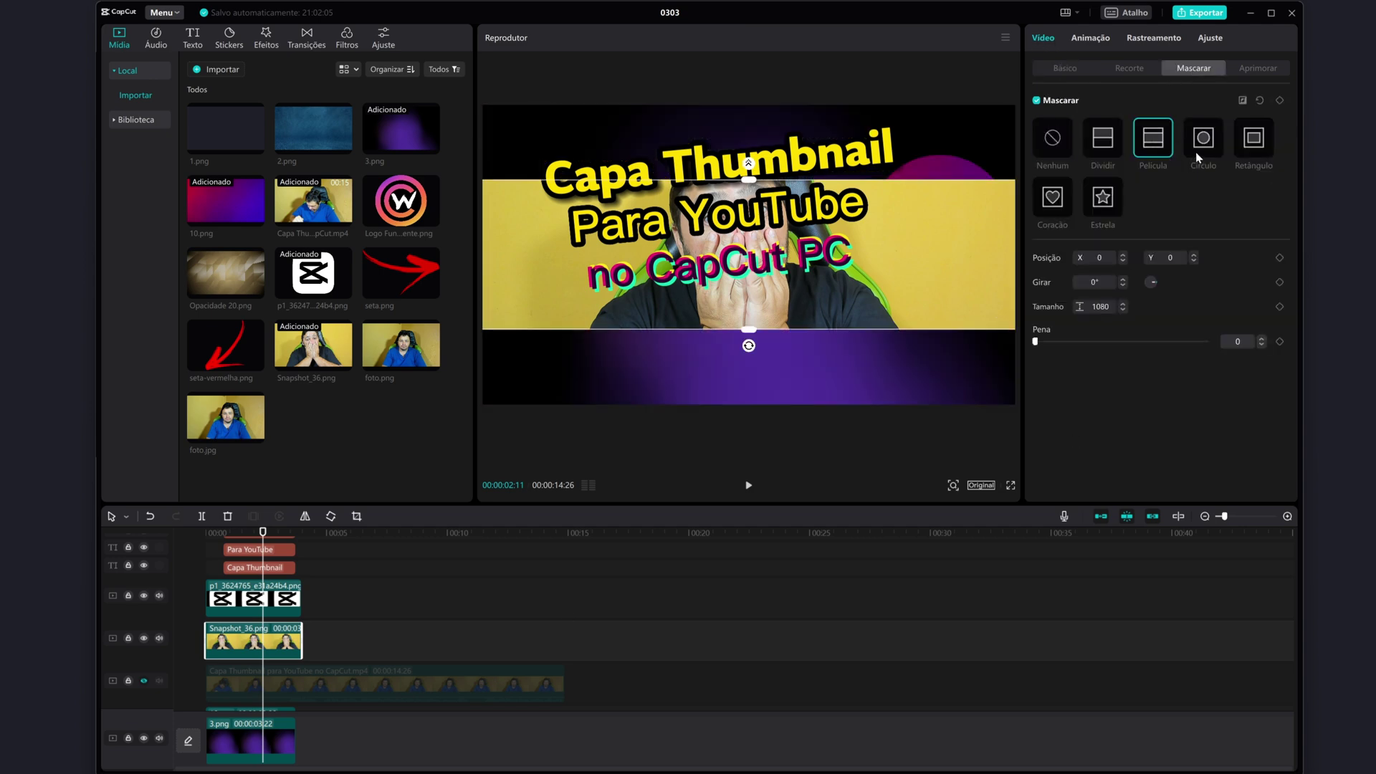
pyautogui.click(1197, 147)
pyautogui.click(1254, 152)
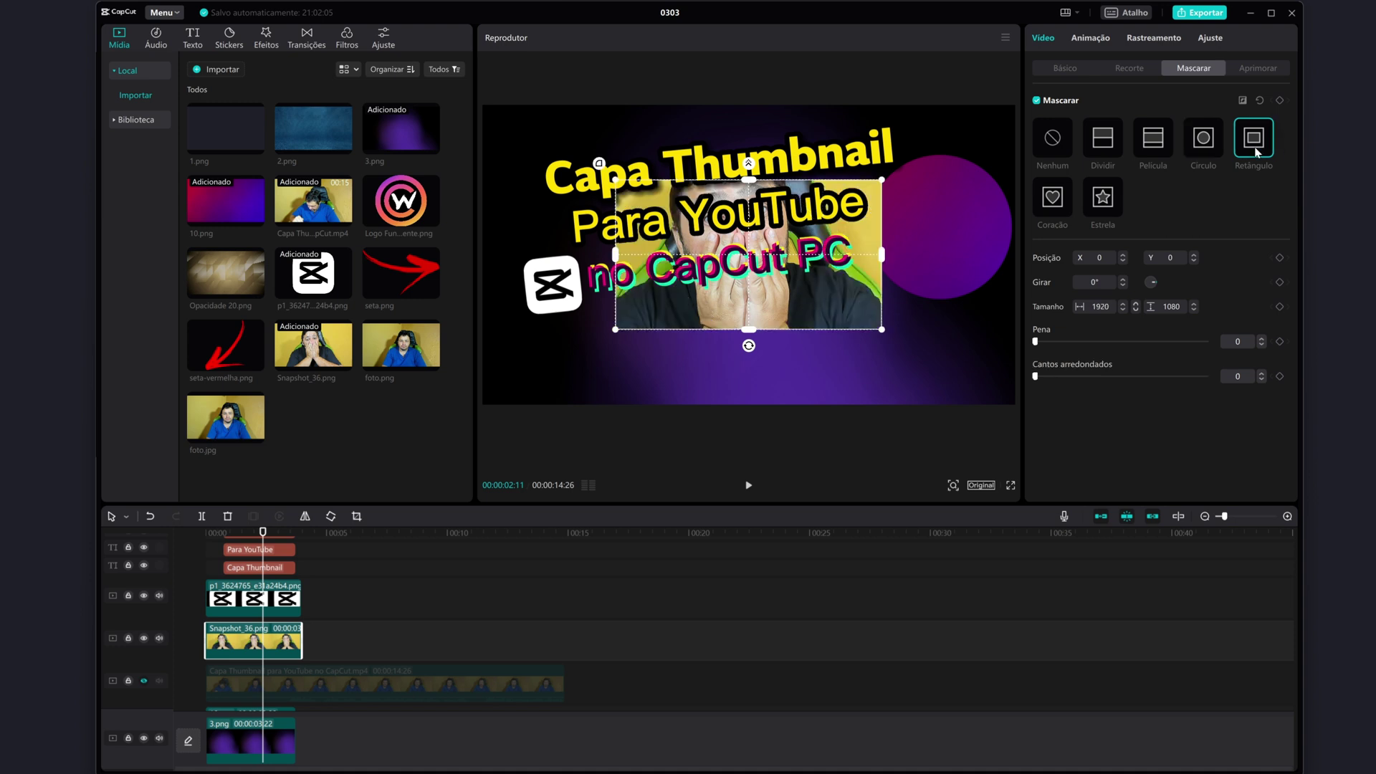
pyautogui.click(1203, 139)
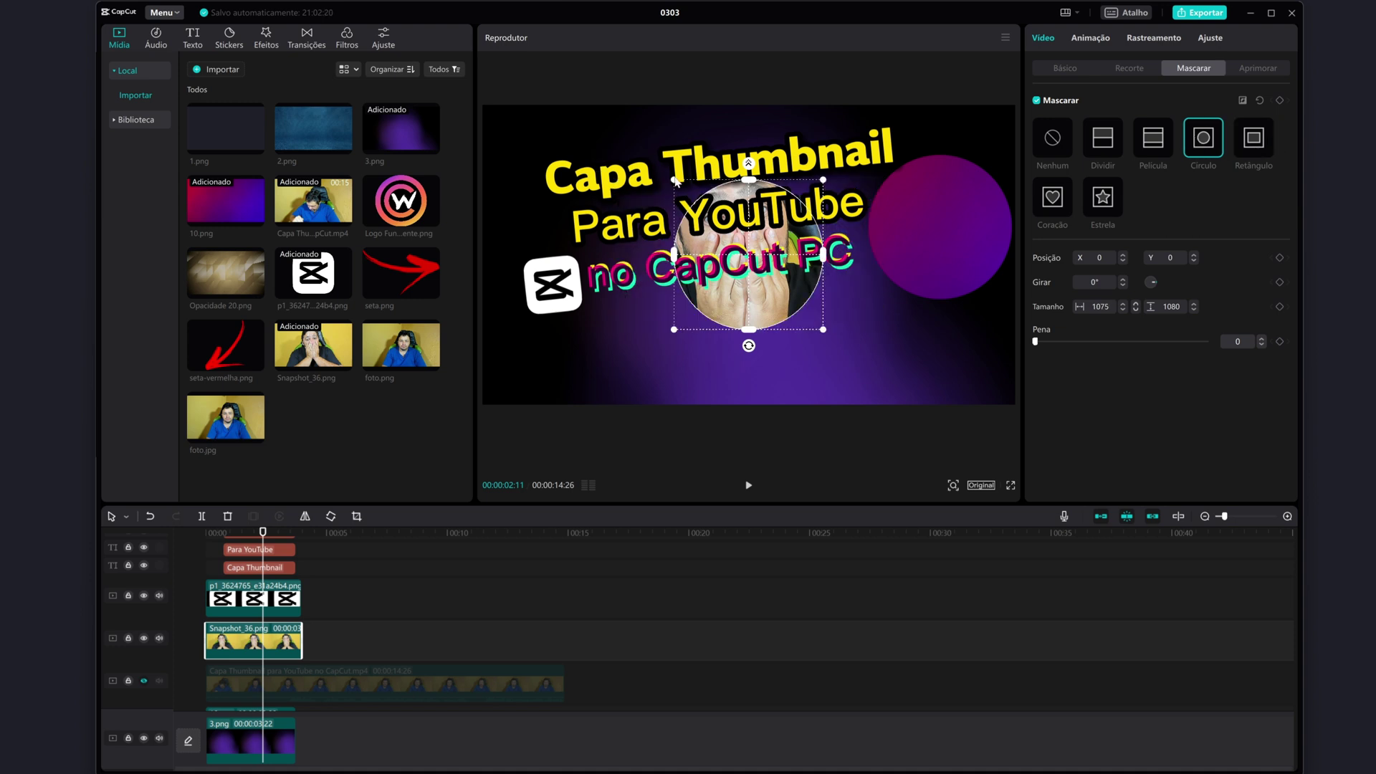
pyautogui.moveTo(648, 168); pyautogui.dragTo(819, 310)
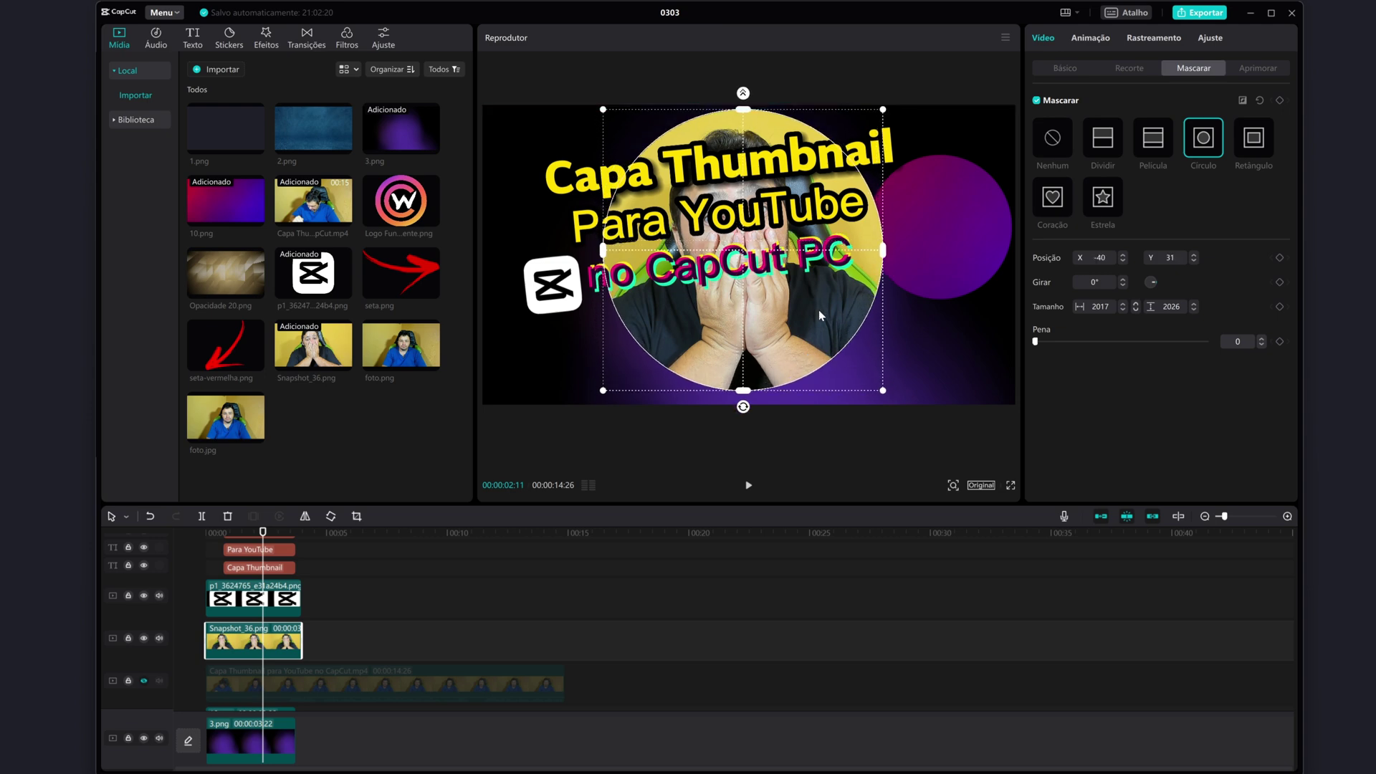
# Step: Scale the masked snapshot to 47% and place it at X 1395, Y 173 inside the ring
pyautogui.click(1062, 69)
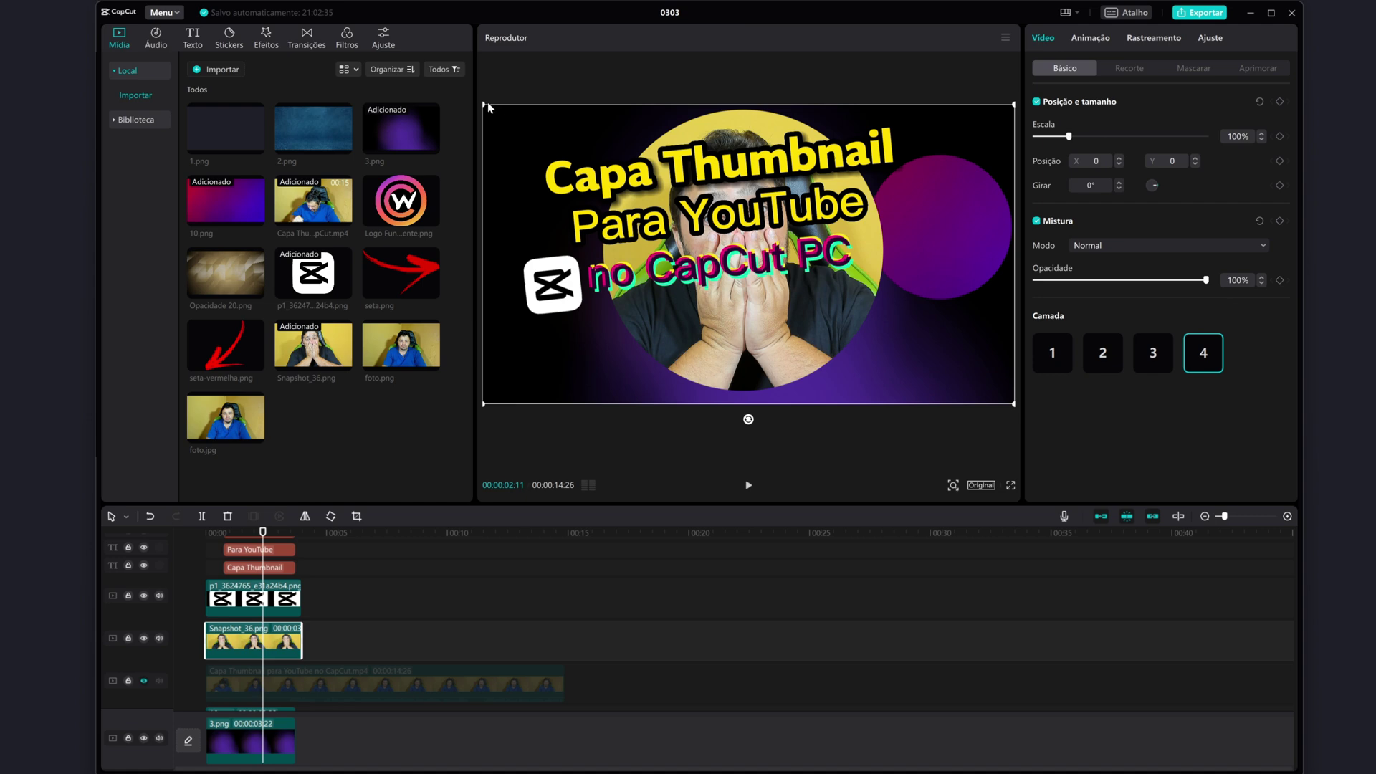
pyautogui.moveTo(485, 108); pyautogui.dragTo(599, 170)
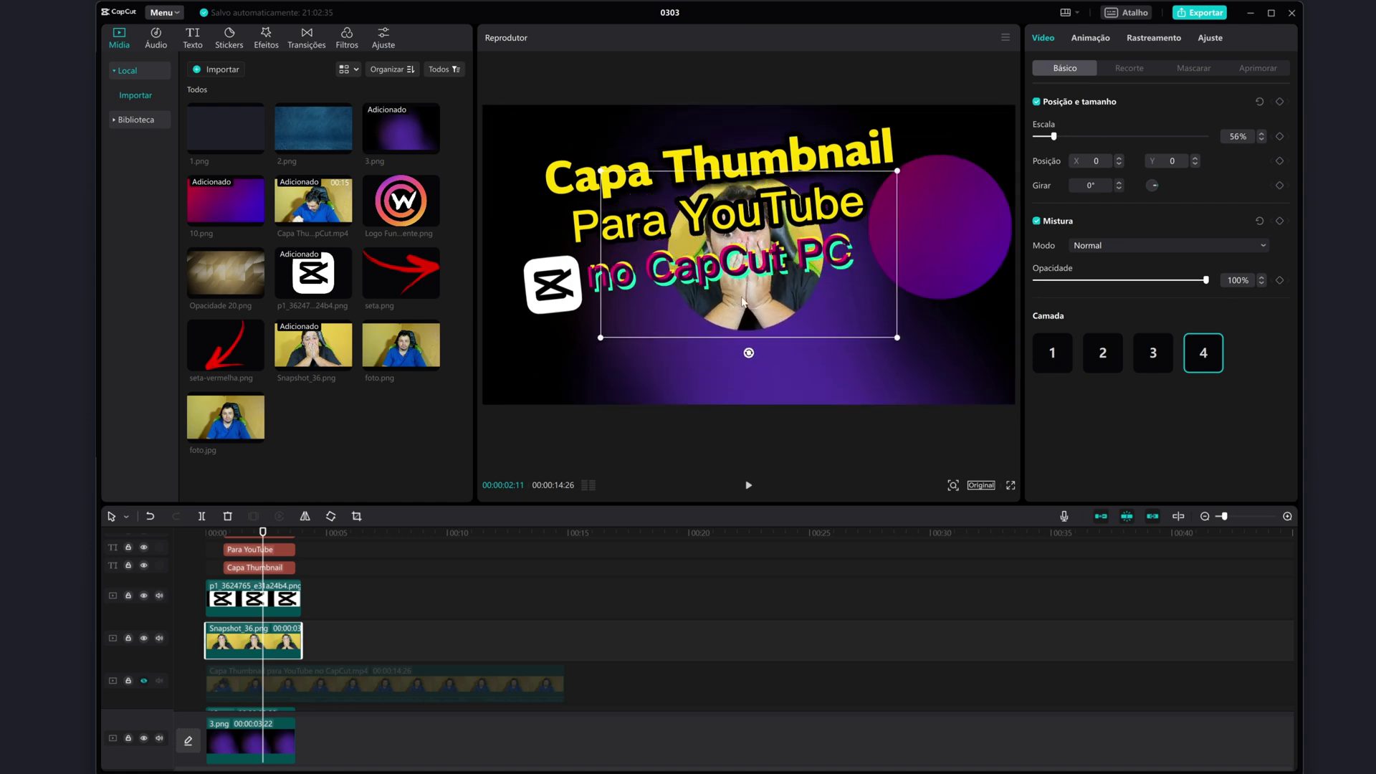
pyautogui.moveTo(746, 305)
pyautogui.mouseDown()
pyautogui.moveTo(914, 304)
pyautogui.moveTo(959, 266)
pyautogui.mouseUp()
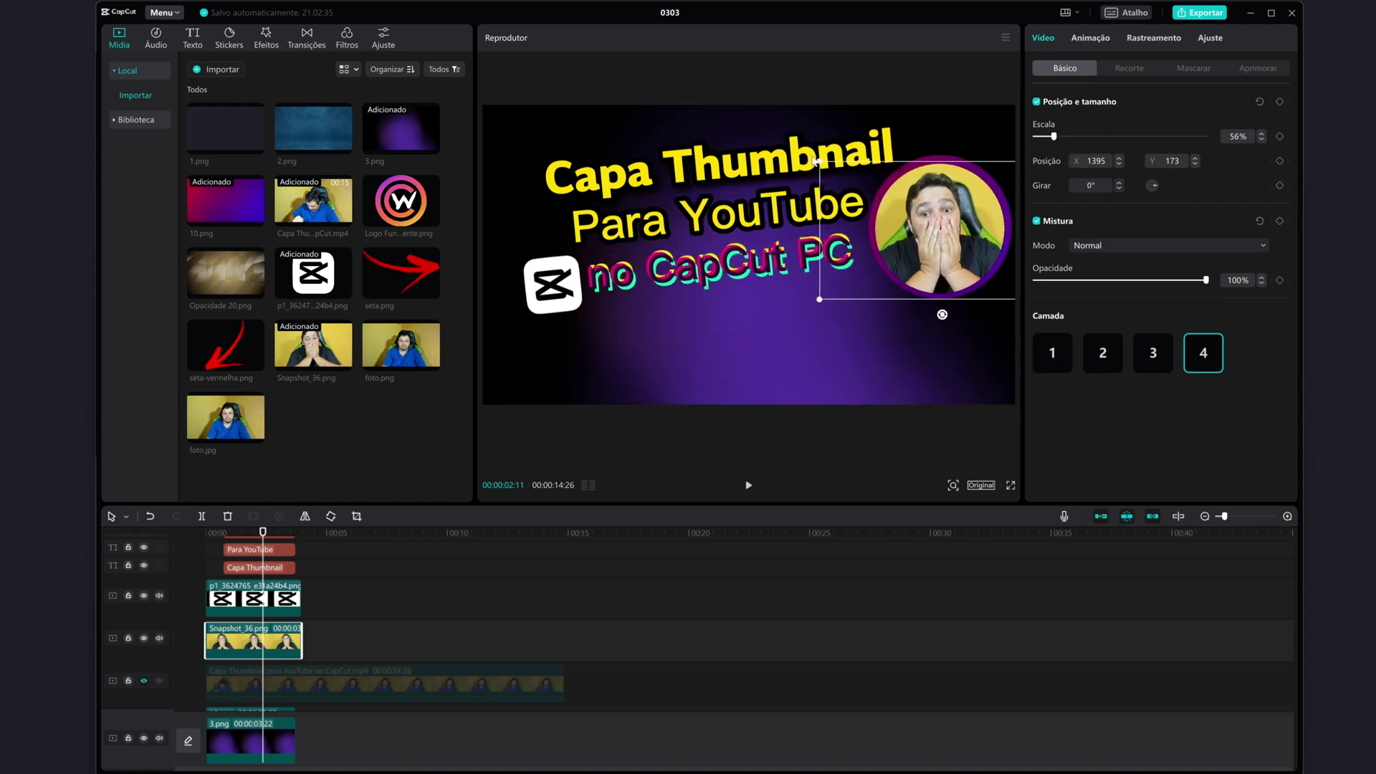
pyautogui.scroll(1, 416, 630)
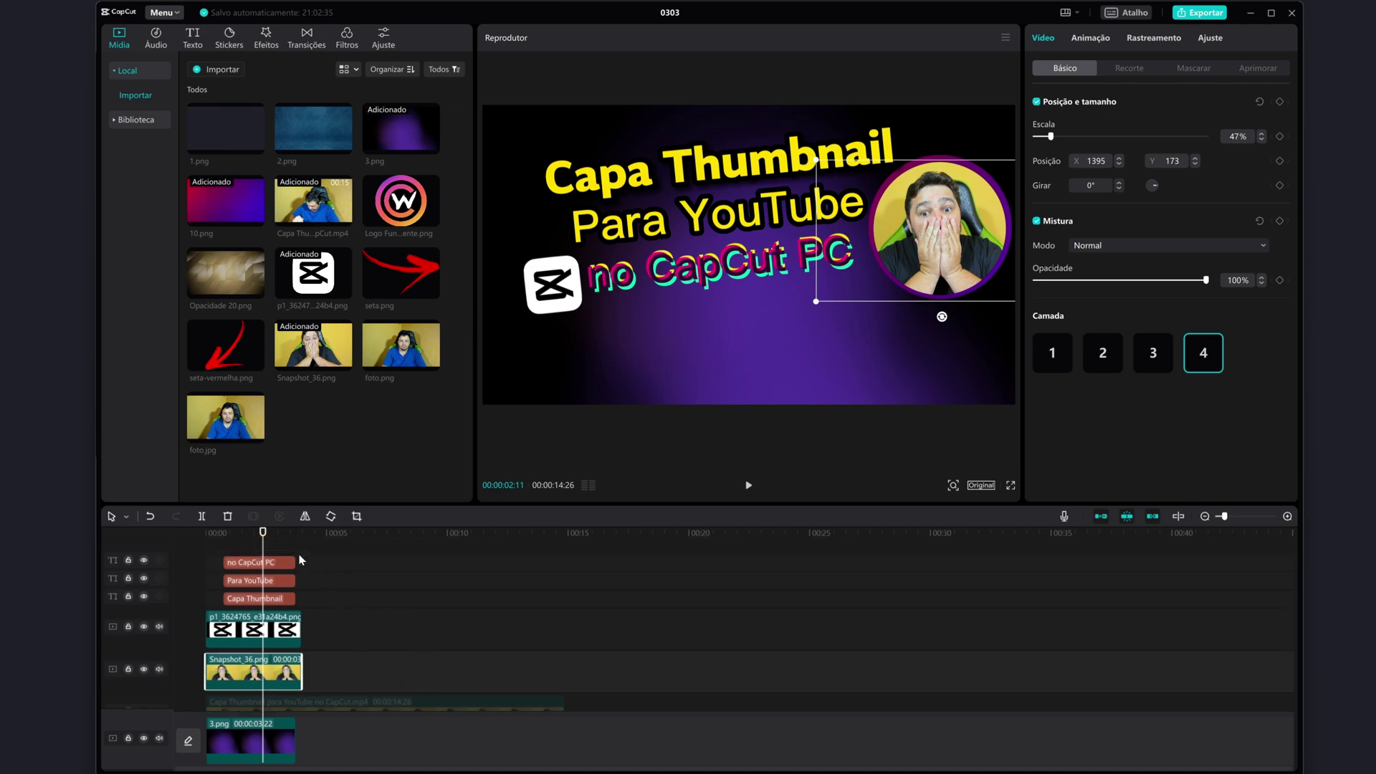
pyautogui.click(277, 543)
pyautogui.moveTo(276, 540); pyautogui.dragTo(258, 540)
# Step: Review the ringed-photo thumbnail full screen, then open the player's options menu
pyautogui.click(1010, 487)
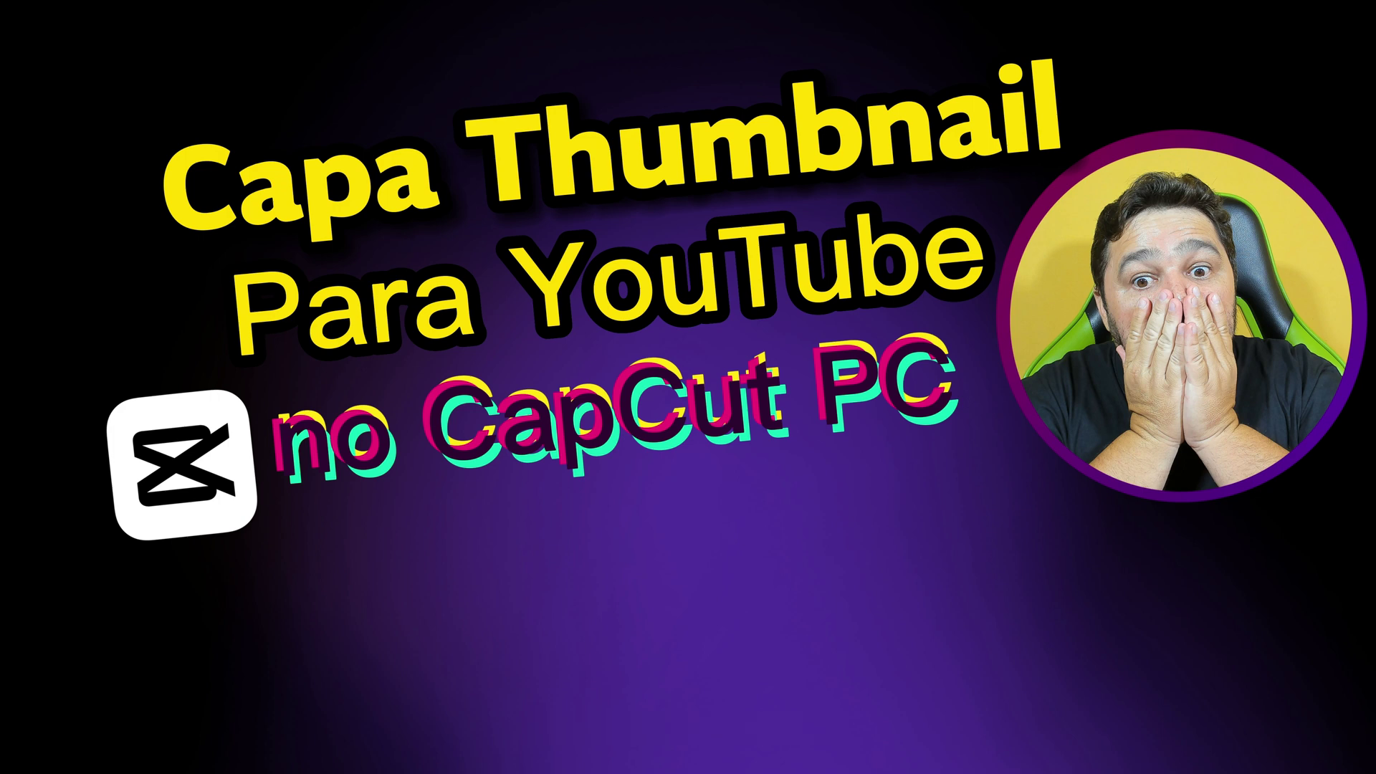
pyautogui.moveTo(648, 625)
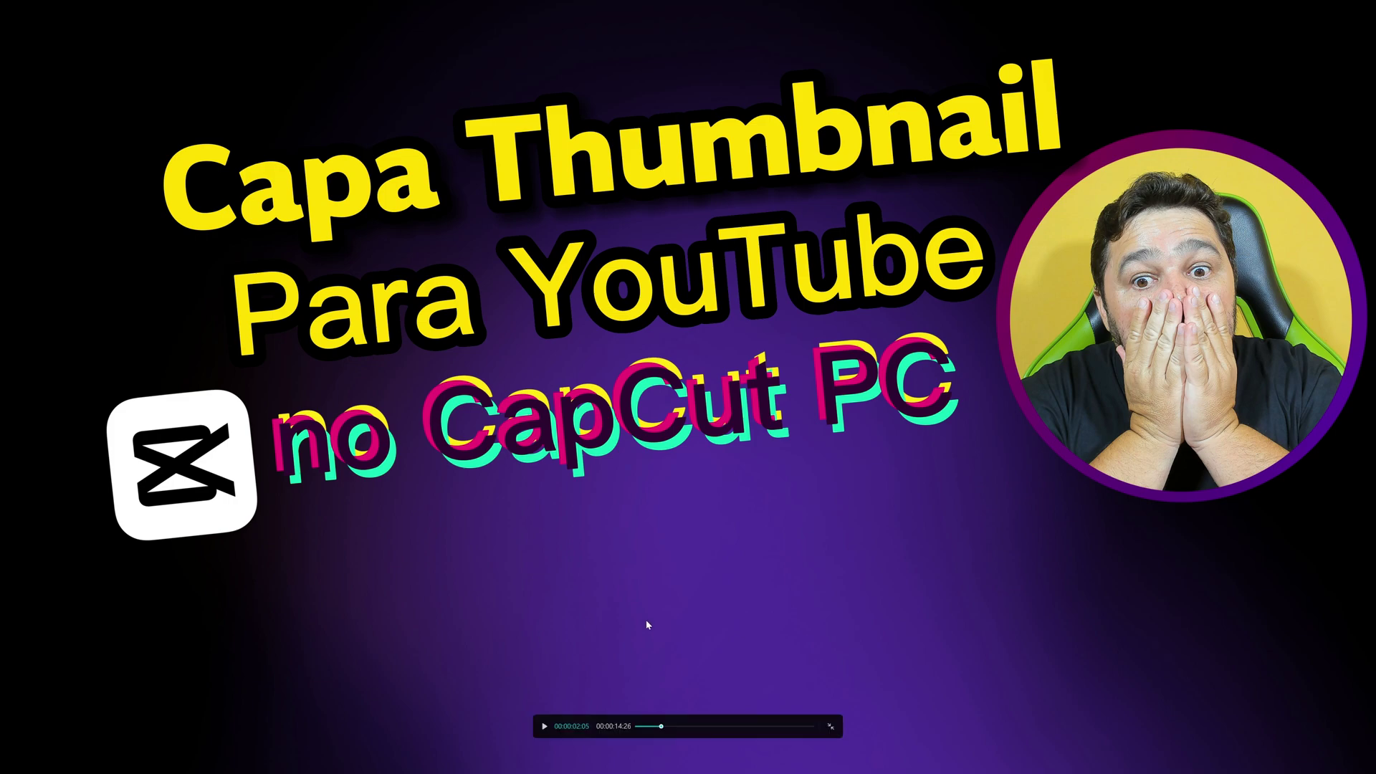
pyautogui.click(831, 727)
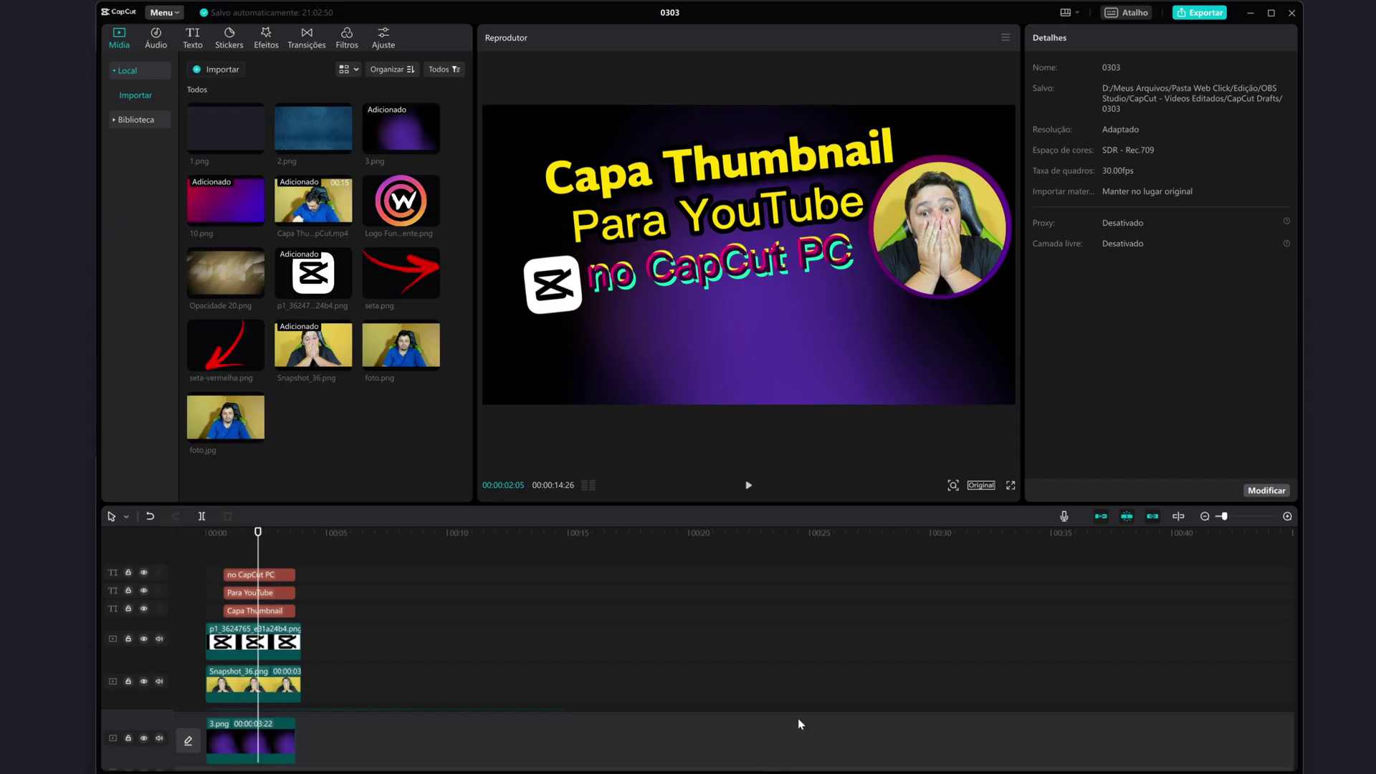
pyautogui.click(1004, 41)
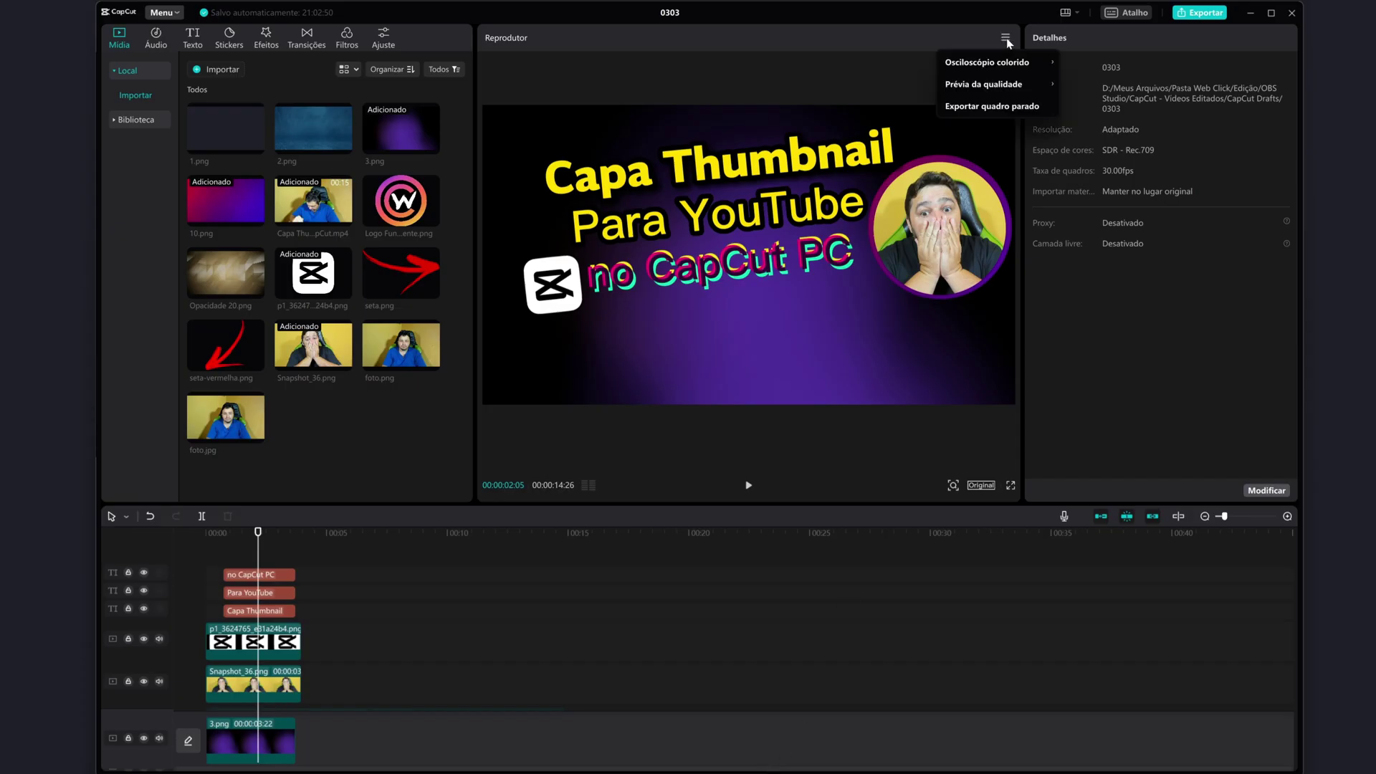
# Step: Start a still-frame export named after the thumbnail title, saving to the CapCut - Vídeos Editados folder
pyautogui.click(990, 108)
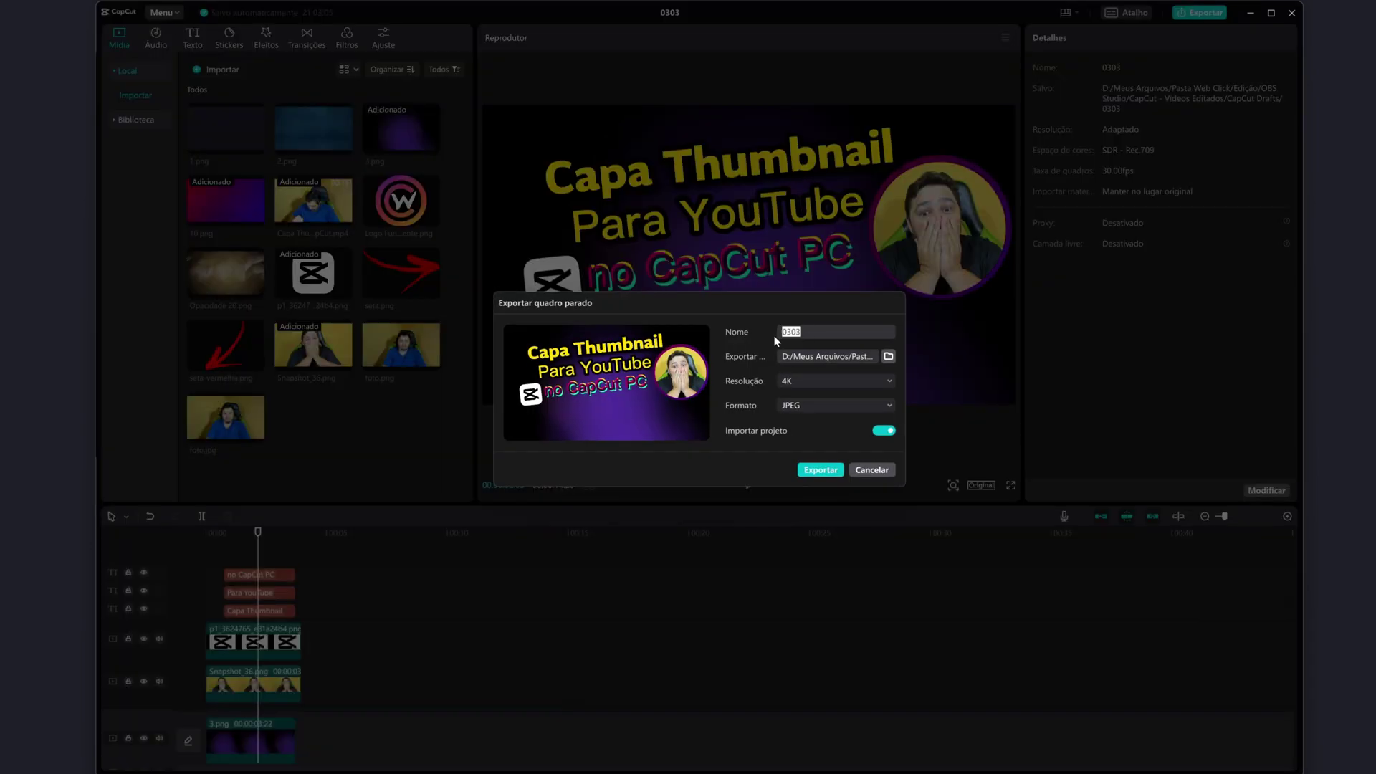
pyautogui.hotkey('ctrl', 'v')
pyautogui.click(889, 357)
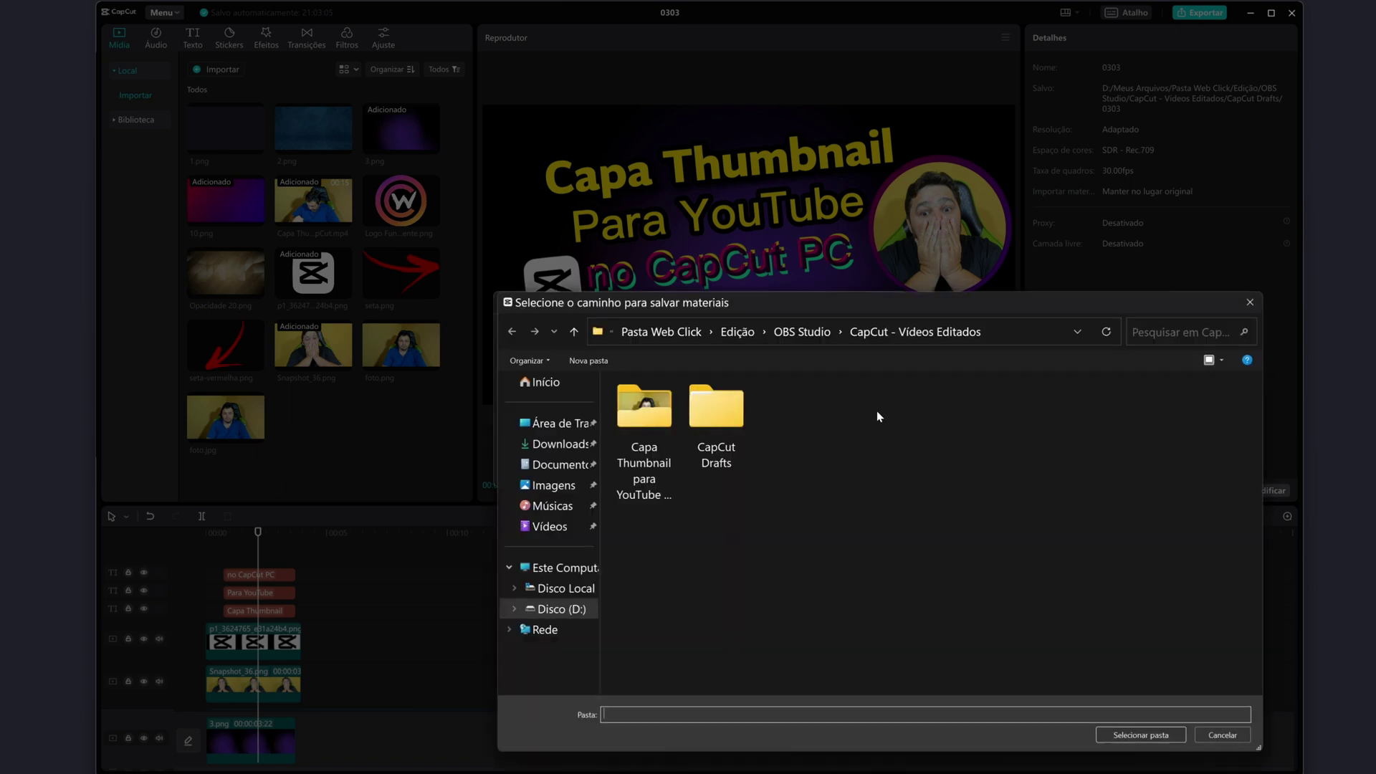
pyautogui.click(1136, 735)
# Step: Try the 1080P and 720P export resolutions, then settle back on 4K
pyautogui.click(794, 380)
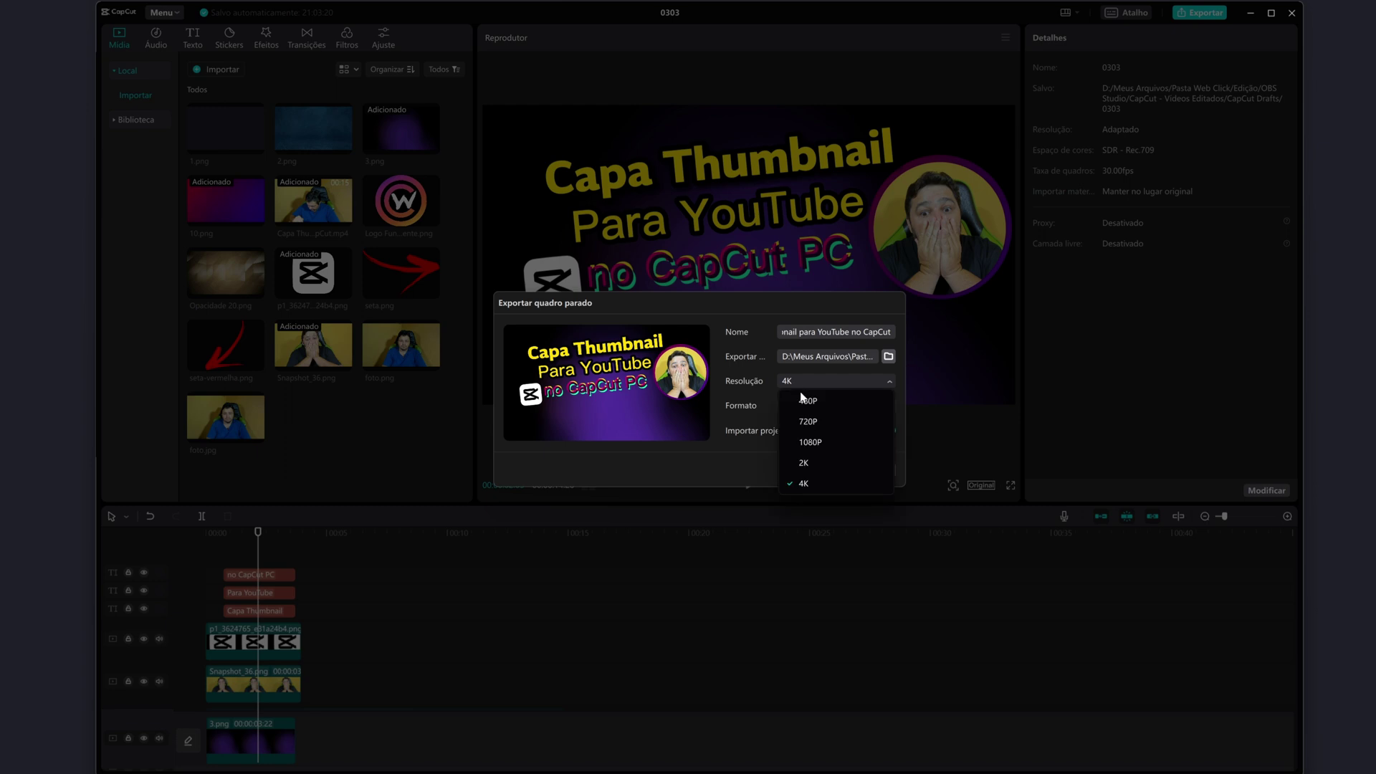
pyautogui.click(811, 443)
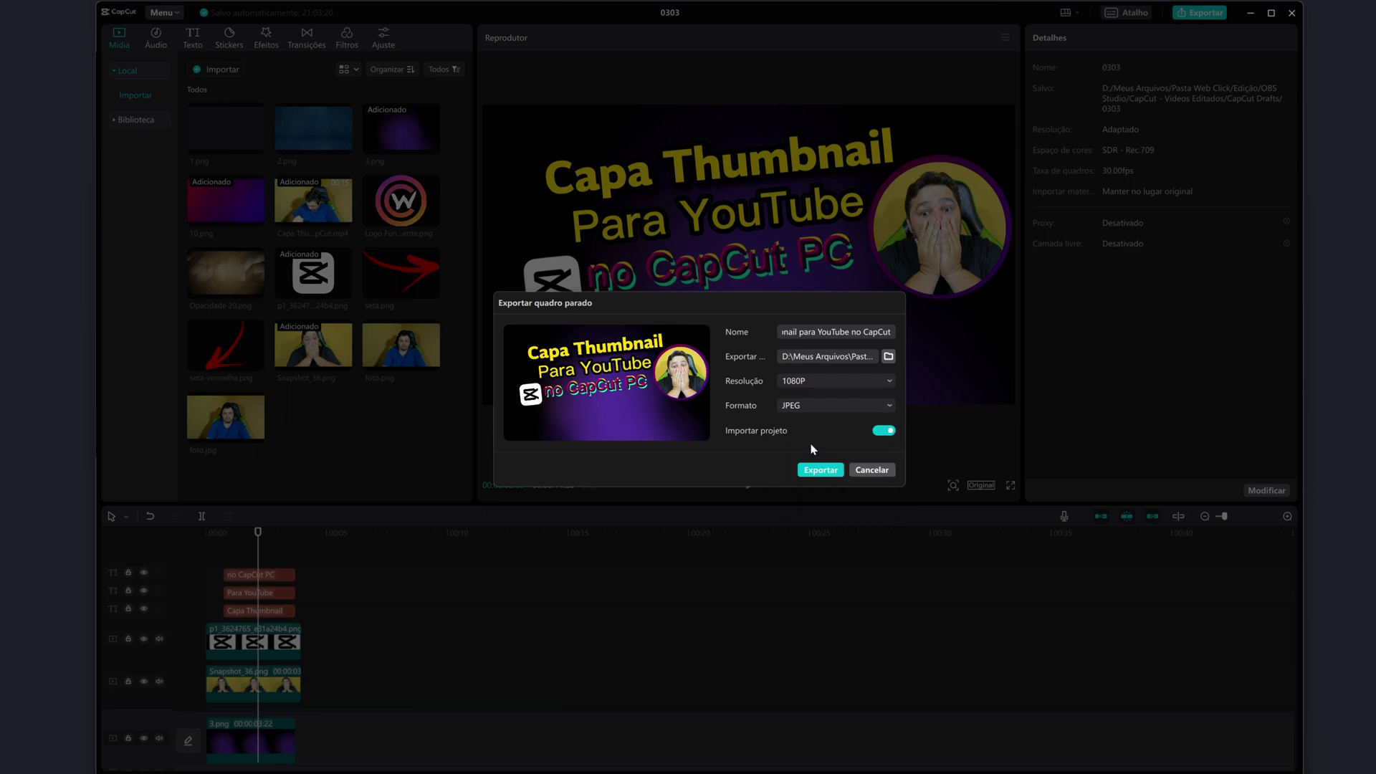
pyautogui.click(867, 384)
pyautogui.click(820, 422)
pyautogui.click(889, 384)
pyautogui.click(804, 483)
pyautogui.click(868, 381)
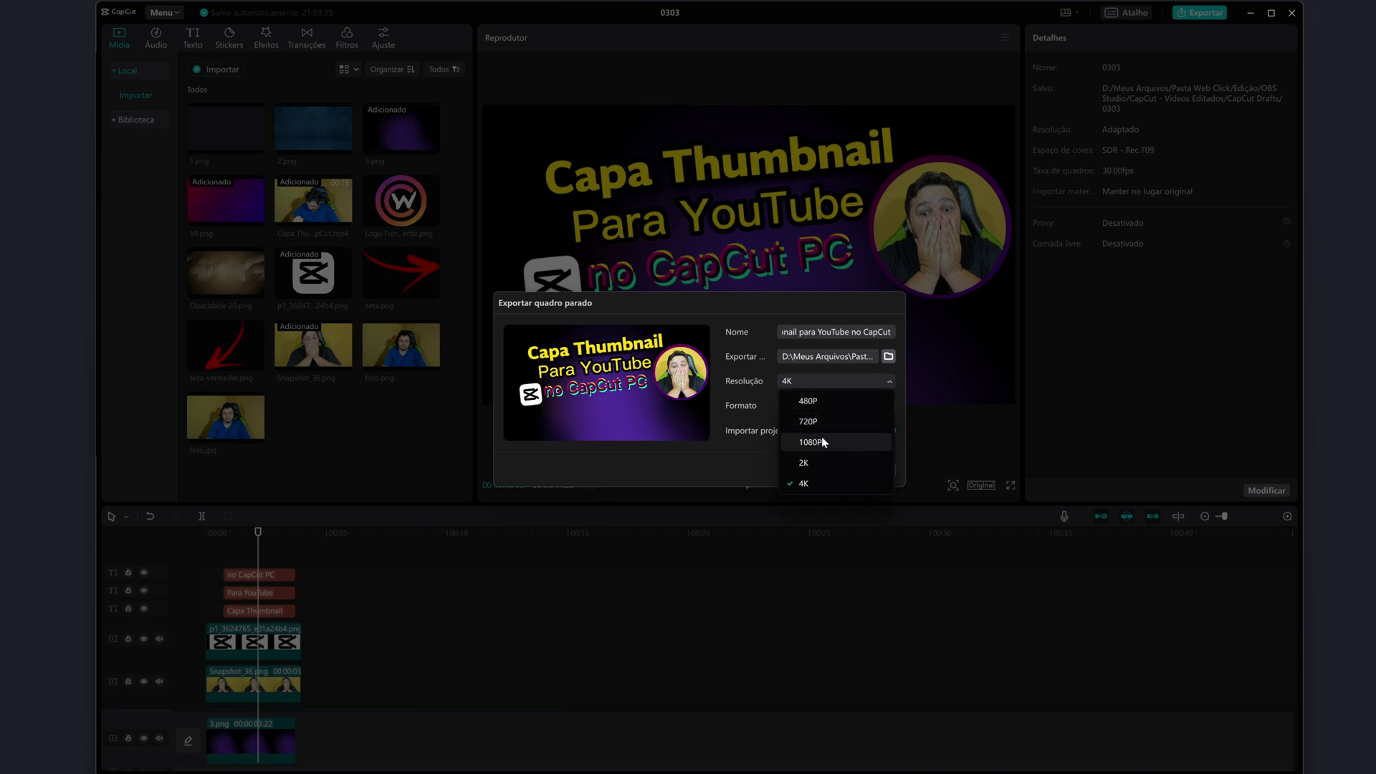
pyautogui.click(730, 469)
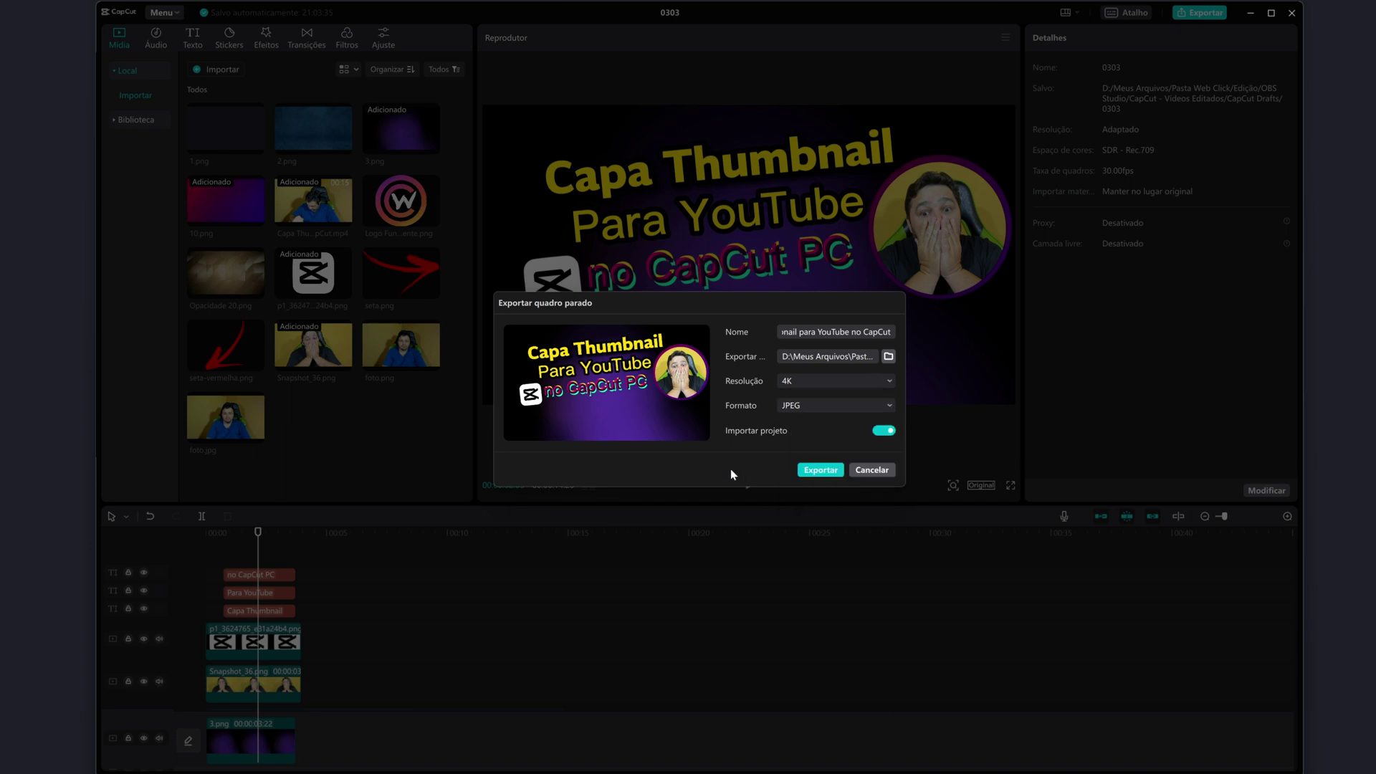
pyautogui.click(853, 380)
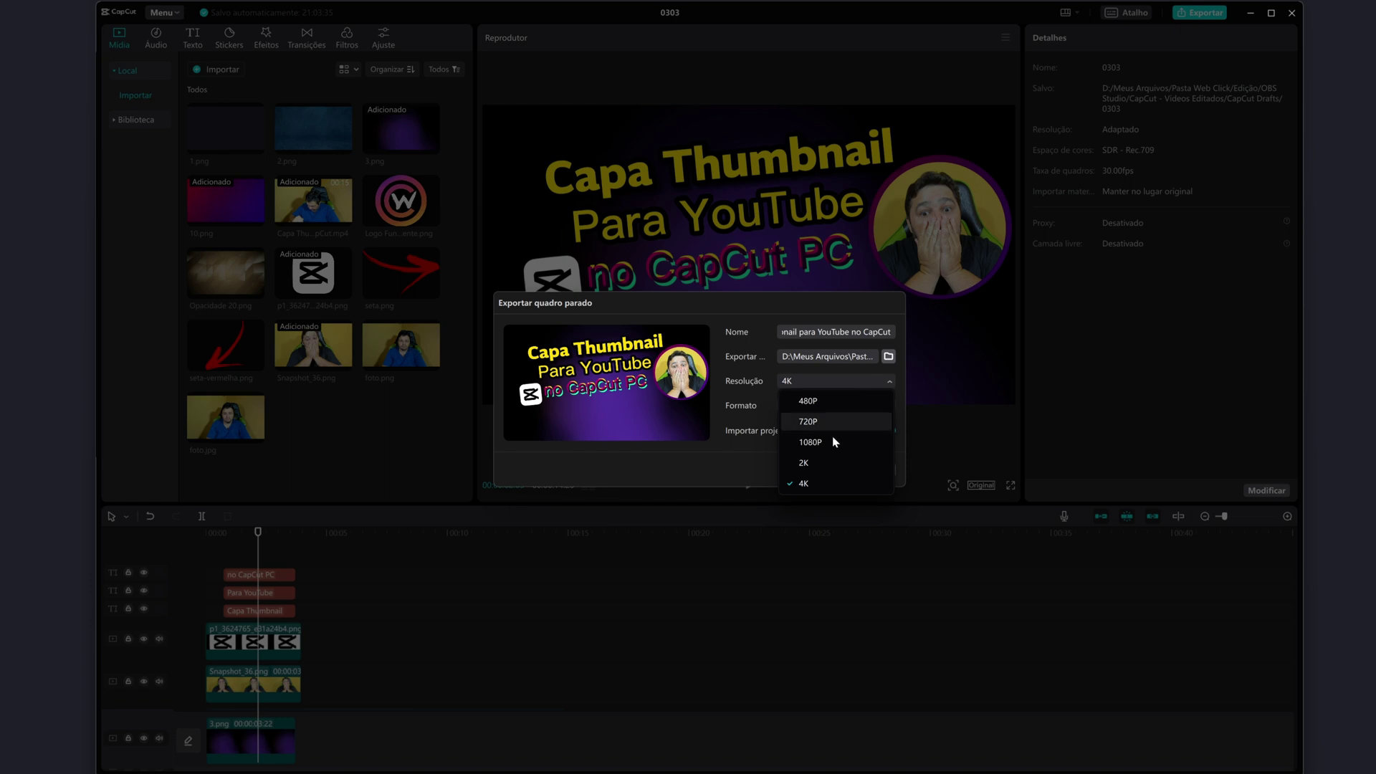
pyautogui.click(796, 482)
# Step: Set the image format to PNG and export the 4K still frame
pyautogui.click(782, 407)
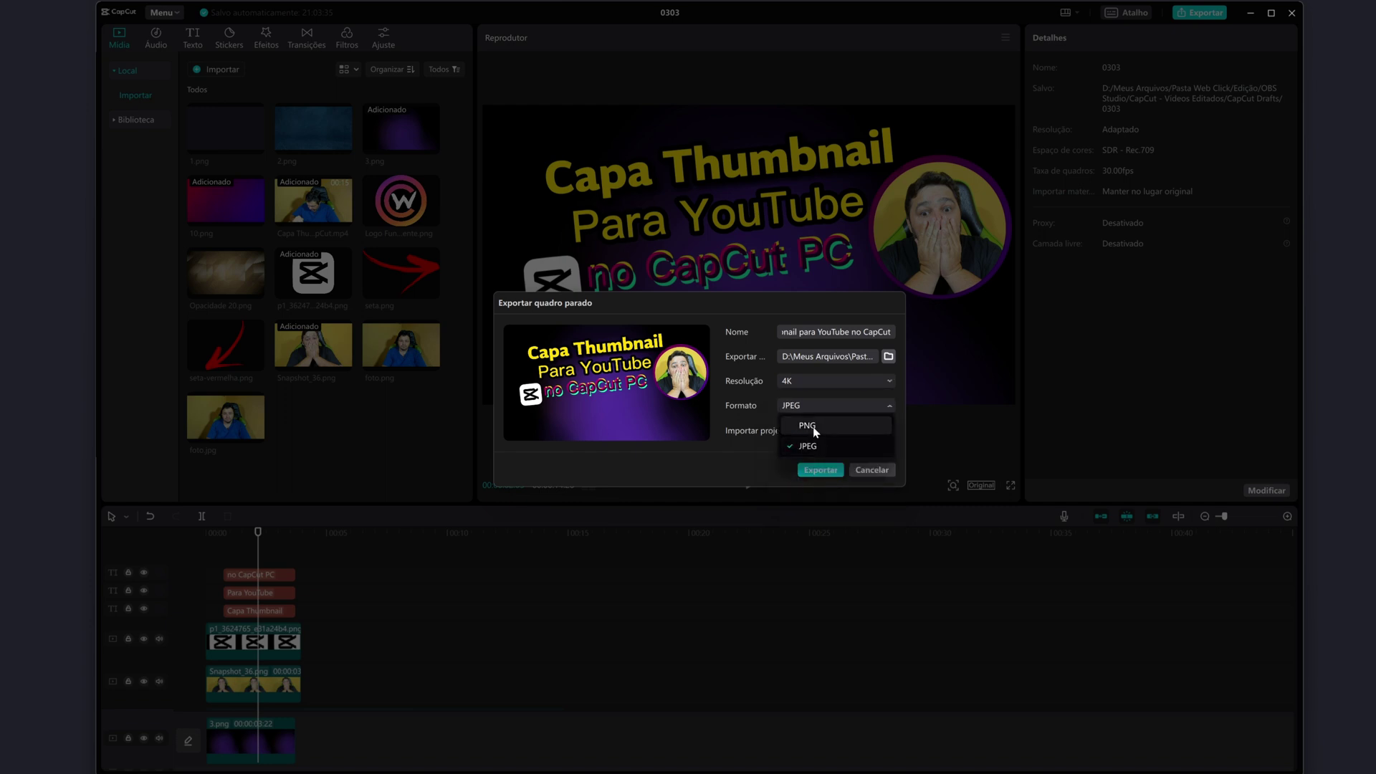
pyautogui.click(813, 427)
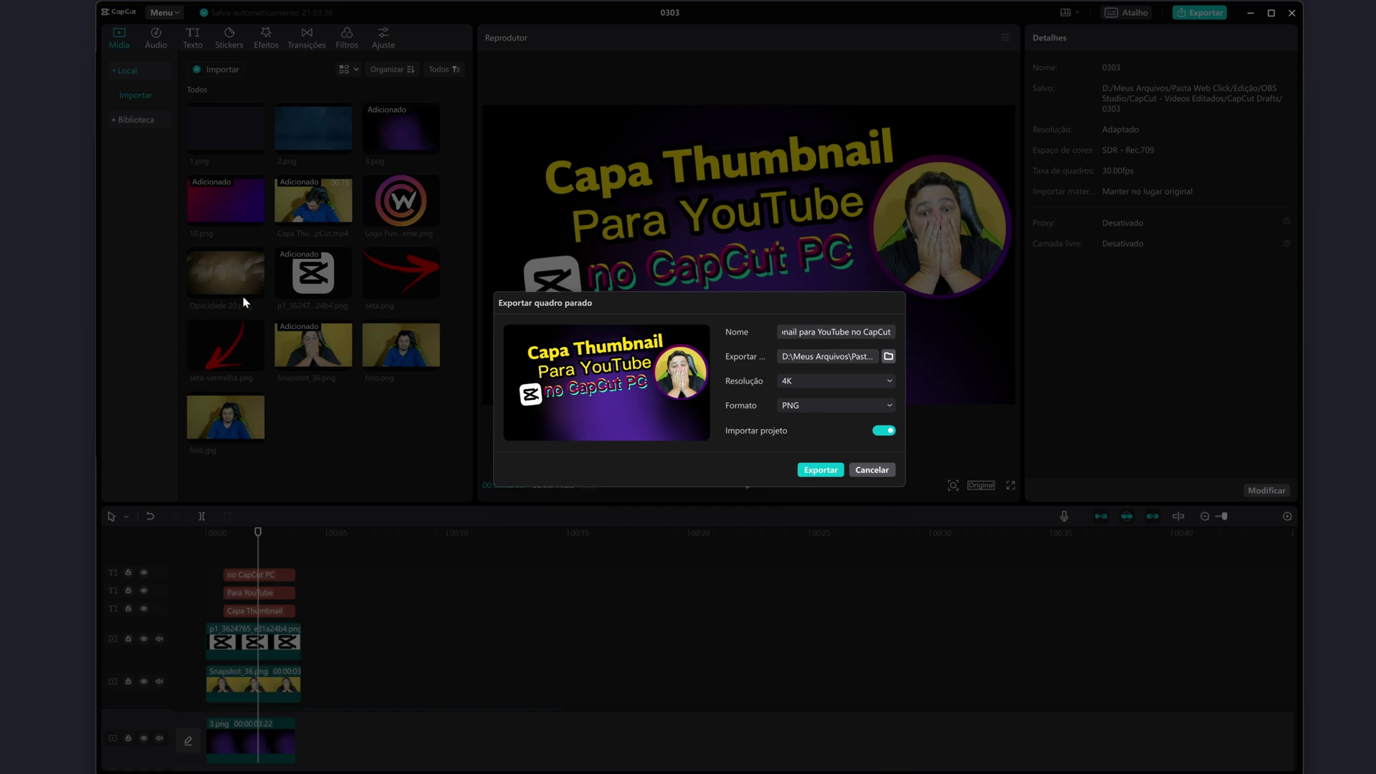
pyautogui.click(821, 470)
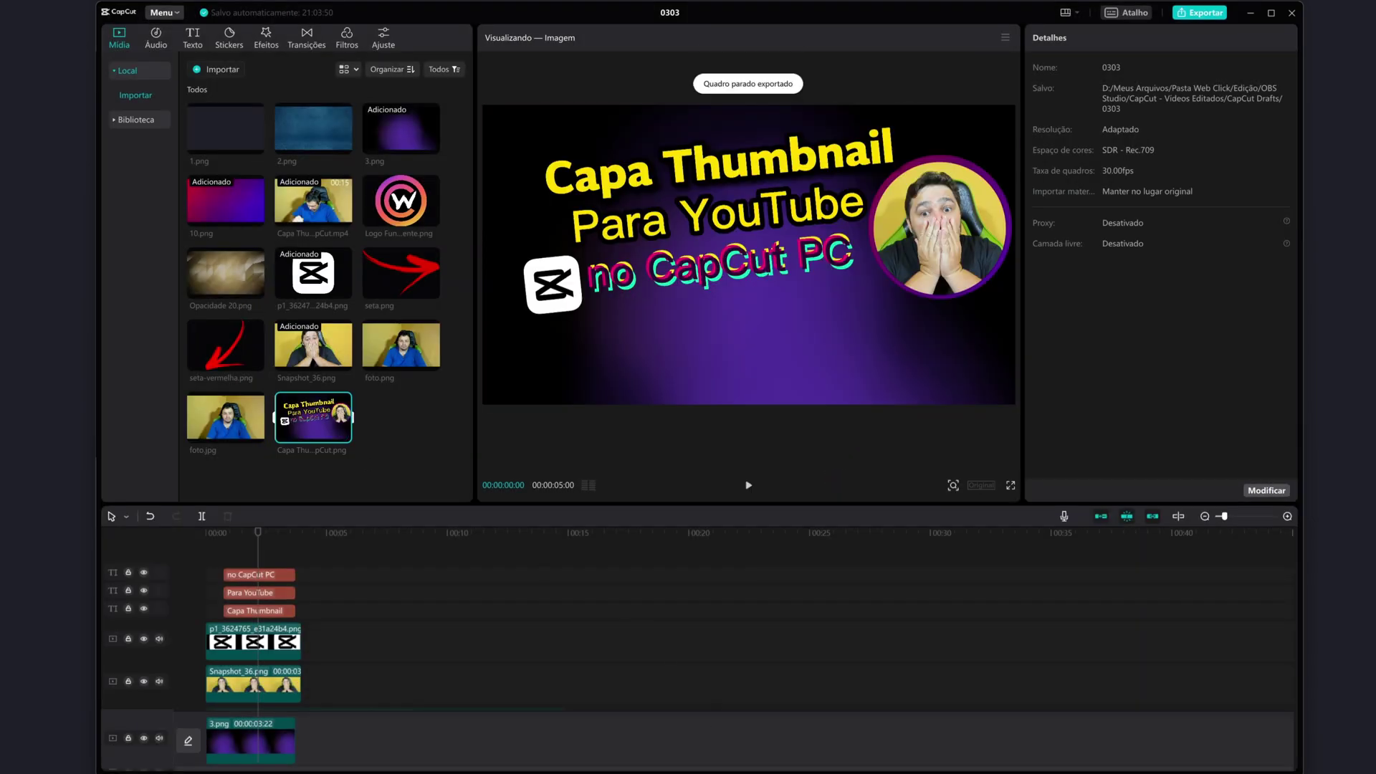
# Step: Check the exported PNG is 3840 x 2160 in File Explorer, then reopen CapCut's player options
pyautogui.click(707, 719)
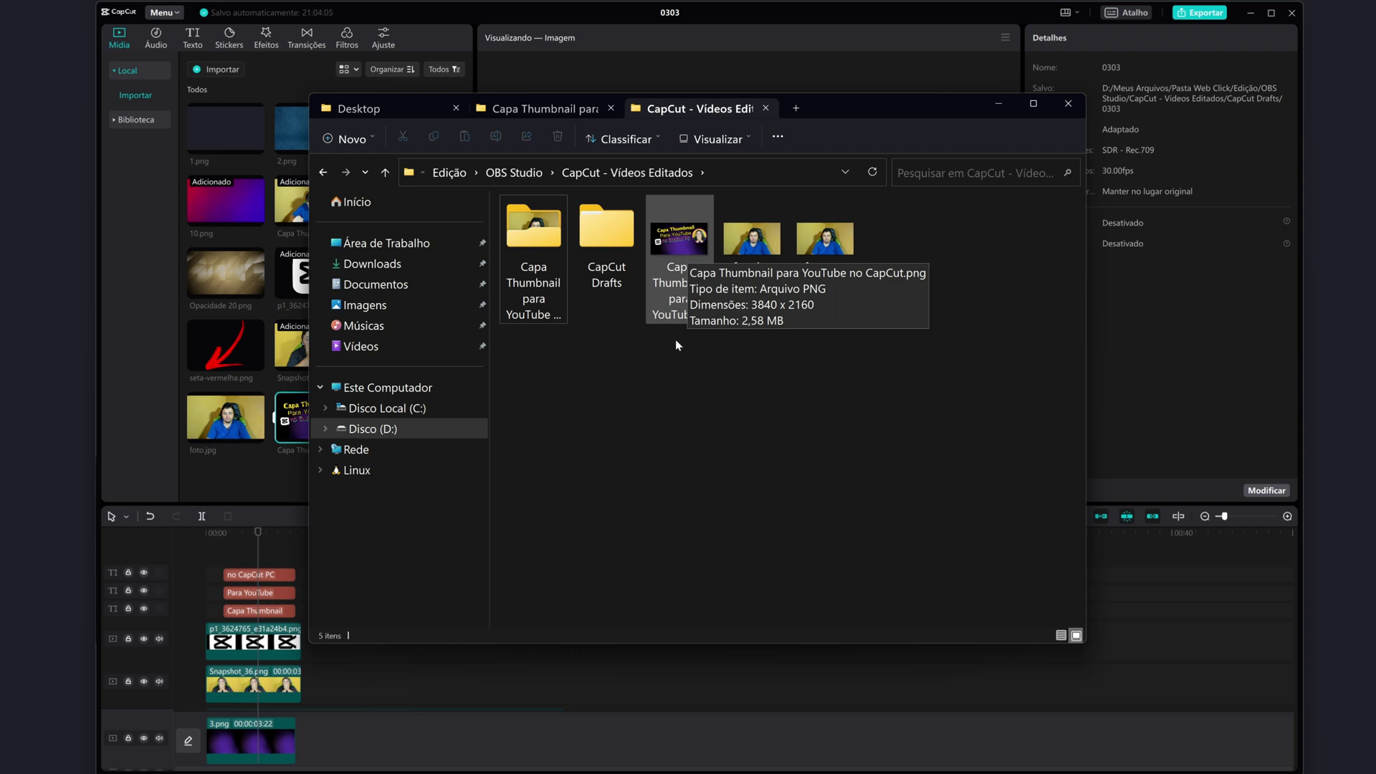
pyautogui.click(992, 104)
pyautogui.click(1006, 37)
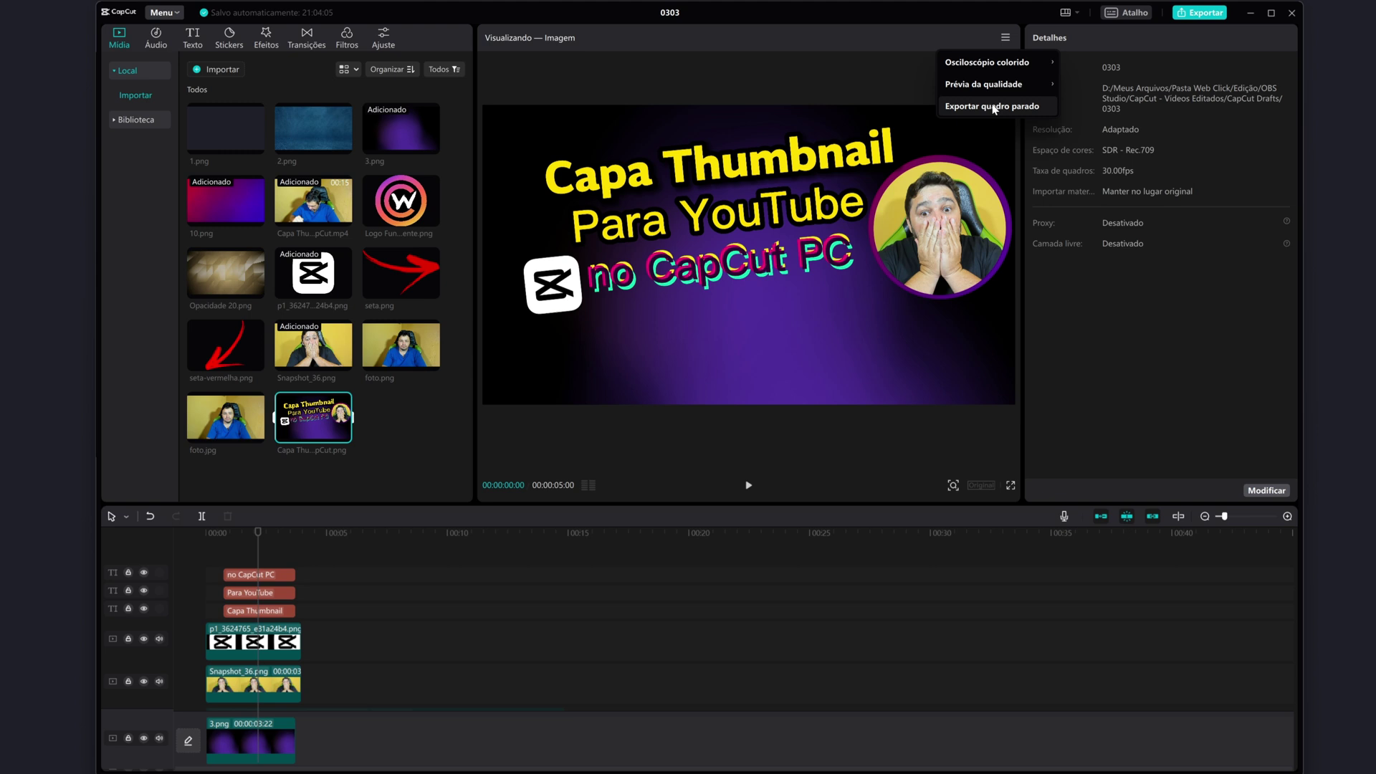
# Step: Export the thumbnail frame again under the same title as a 4K JPEG, then bring up the output folder
pyautogui.click(995, 107)
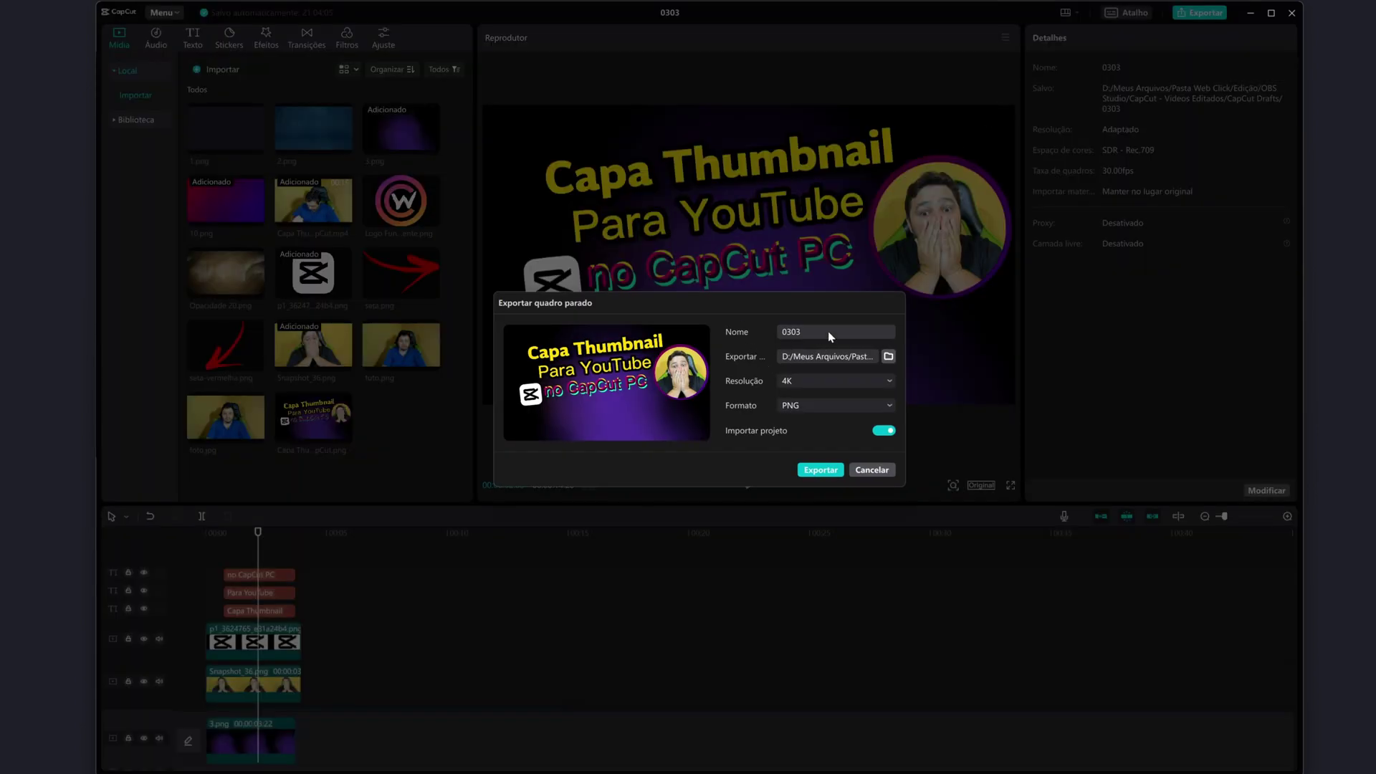
pyautogui.hotkey('ctrl', 'v')
pyautogui.click(812, 403)
pyautogui.click(815, 447)
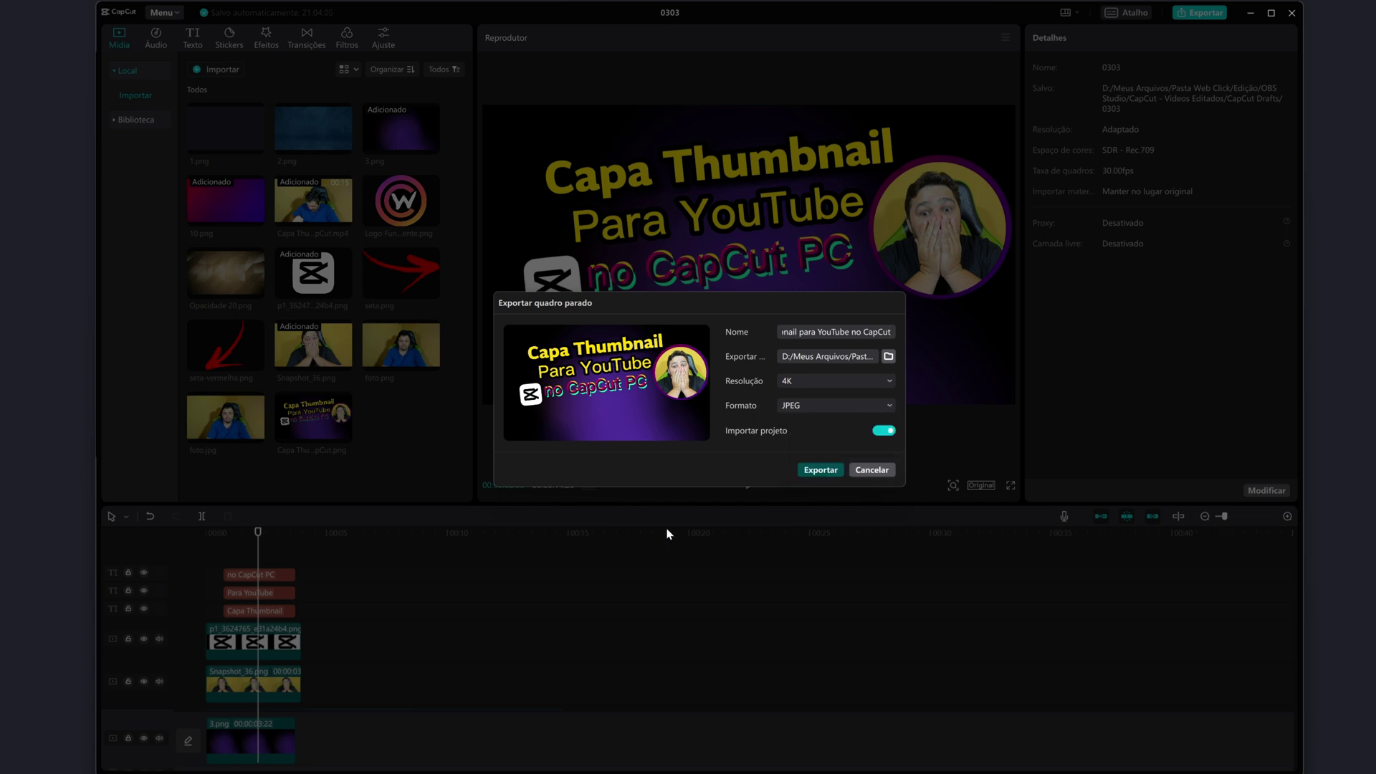
pyautogui.press('Return')
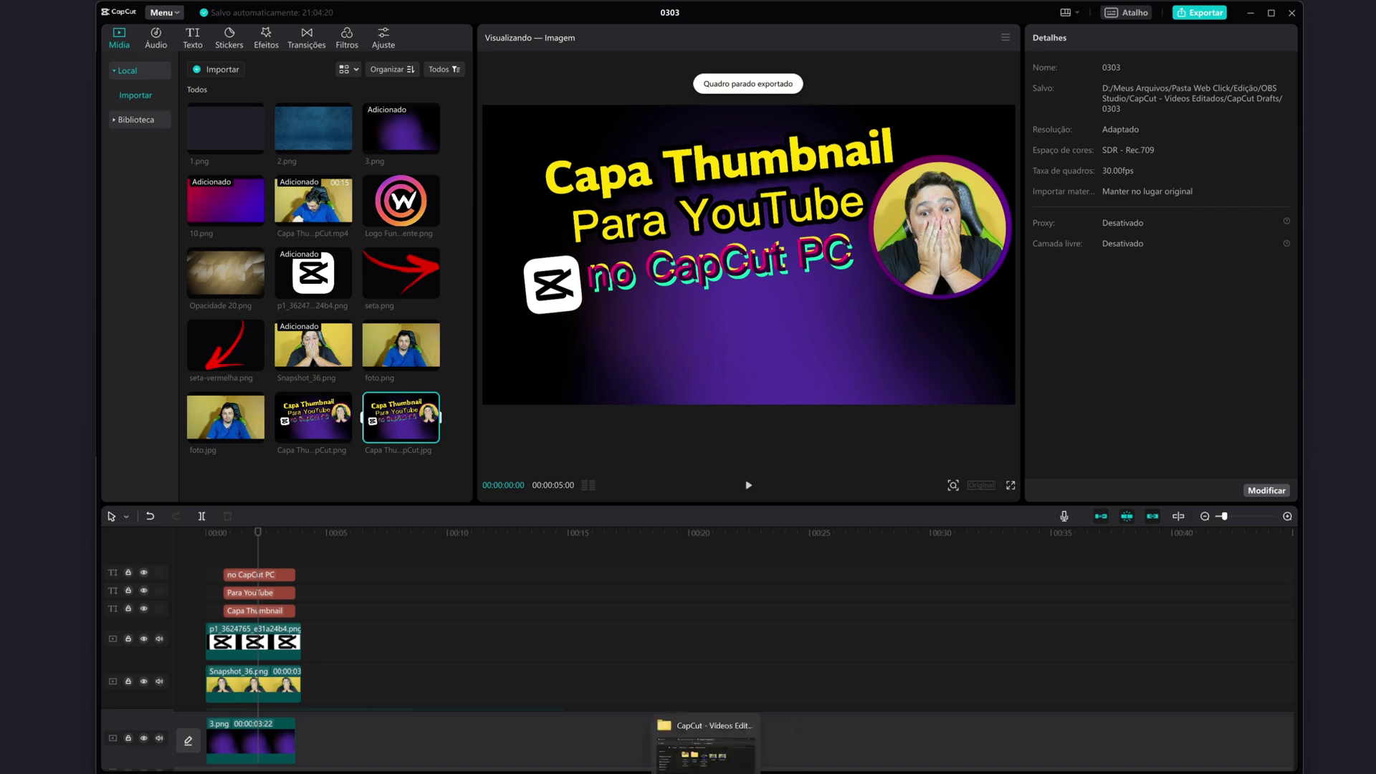
pyautogui.click(698, 745)
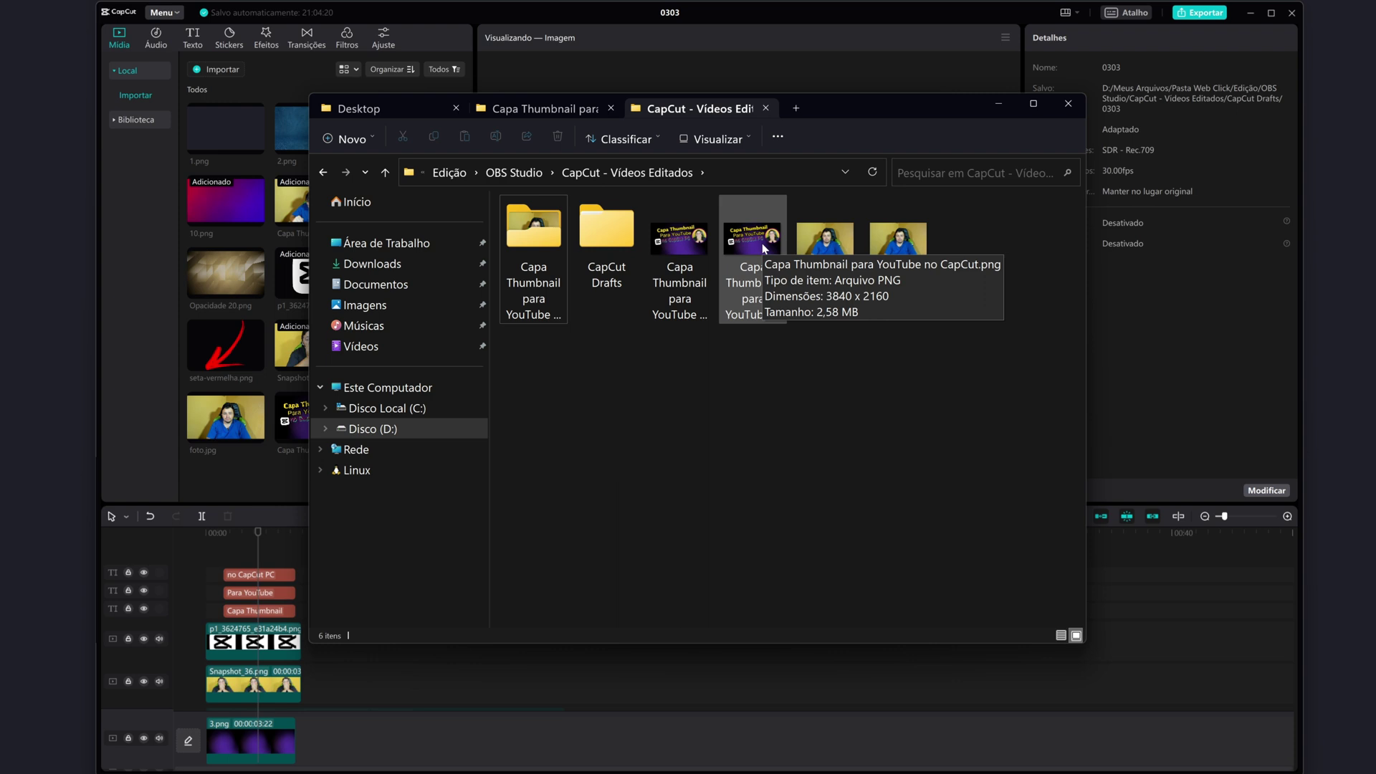
# Step: Compare the 2.58 MB PNG with the 211 KB JPG, then open both thumbnails in the viewer
pyautogui.moveTo(694, 255)
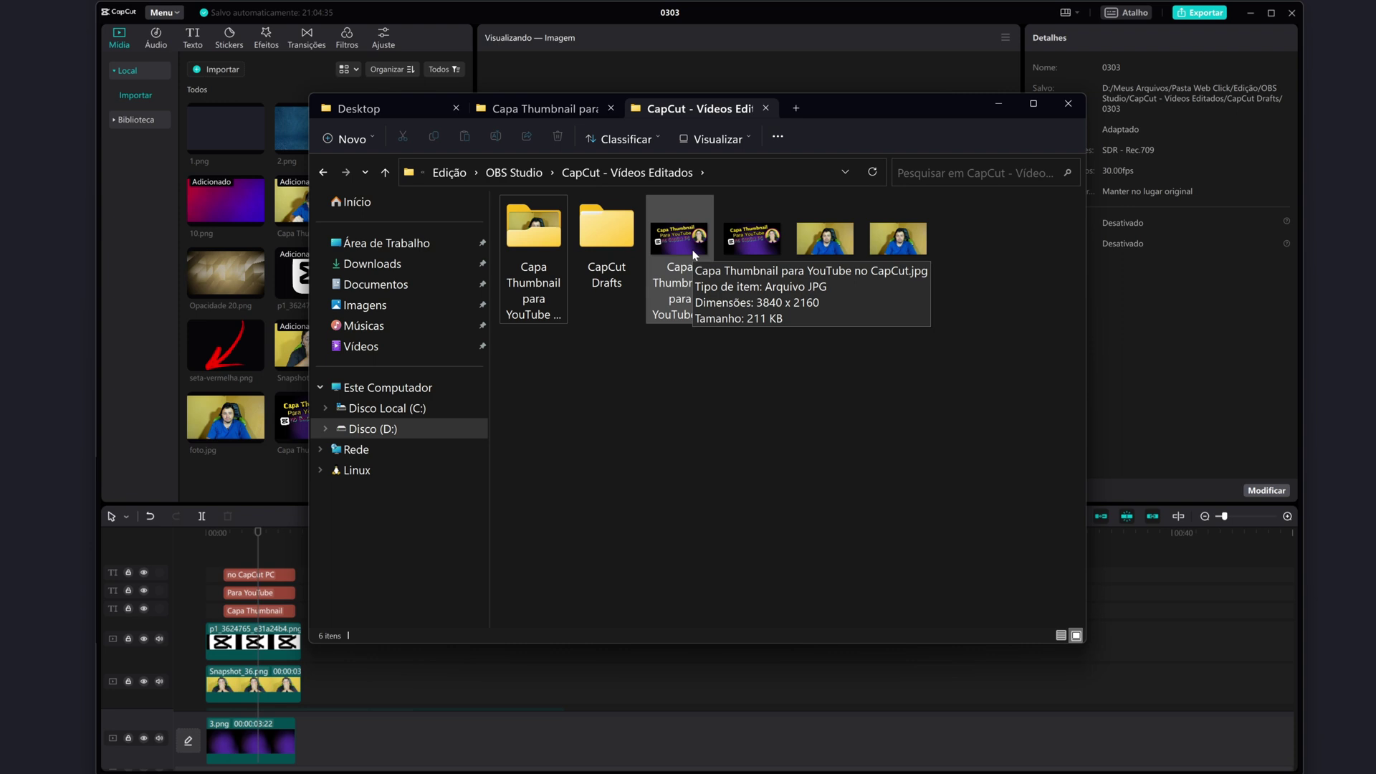
pyautogui.moveTo(672, 351); pyautogui.dragTo(734, 240)
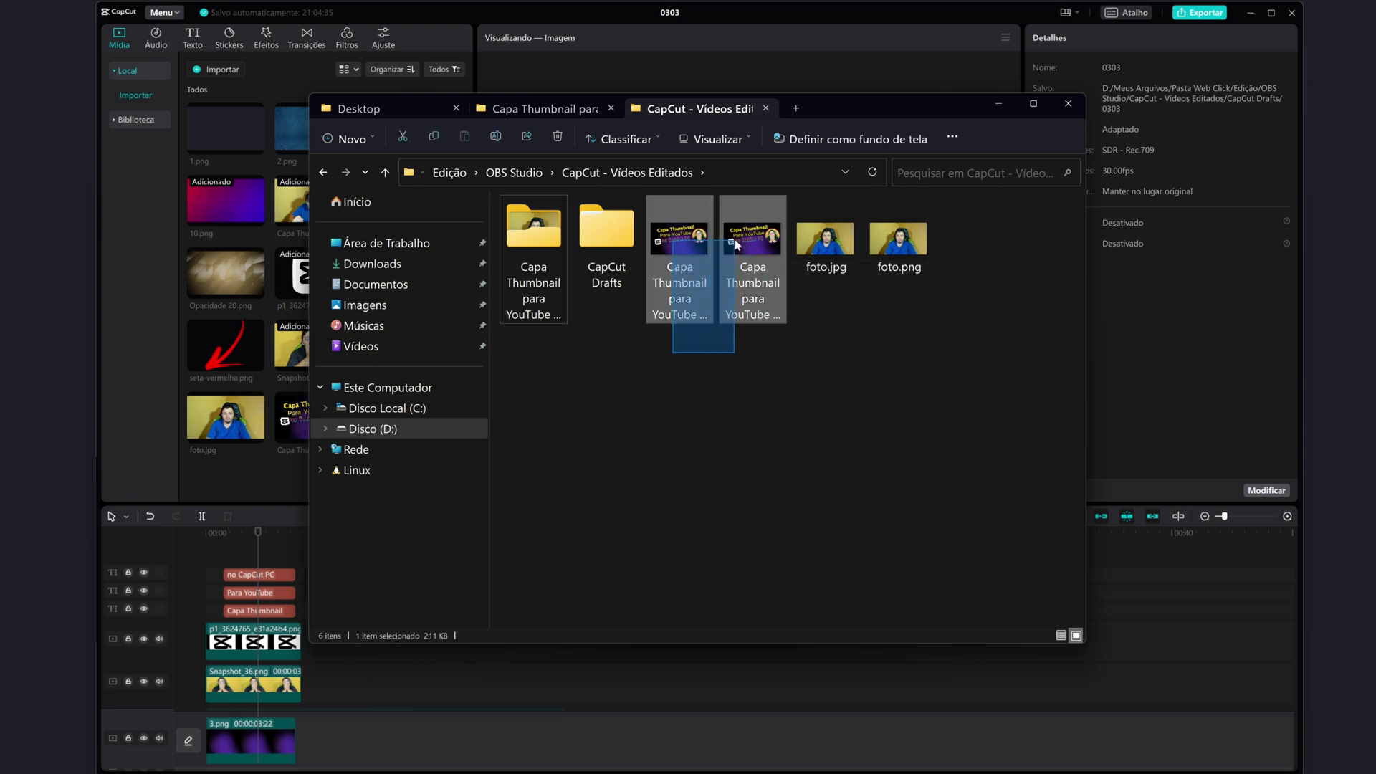
pyautogui.rightClick(682, 244)
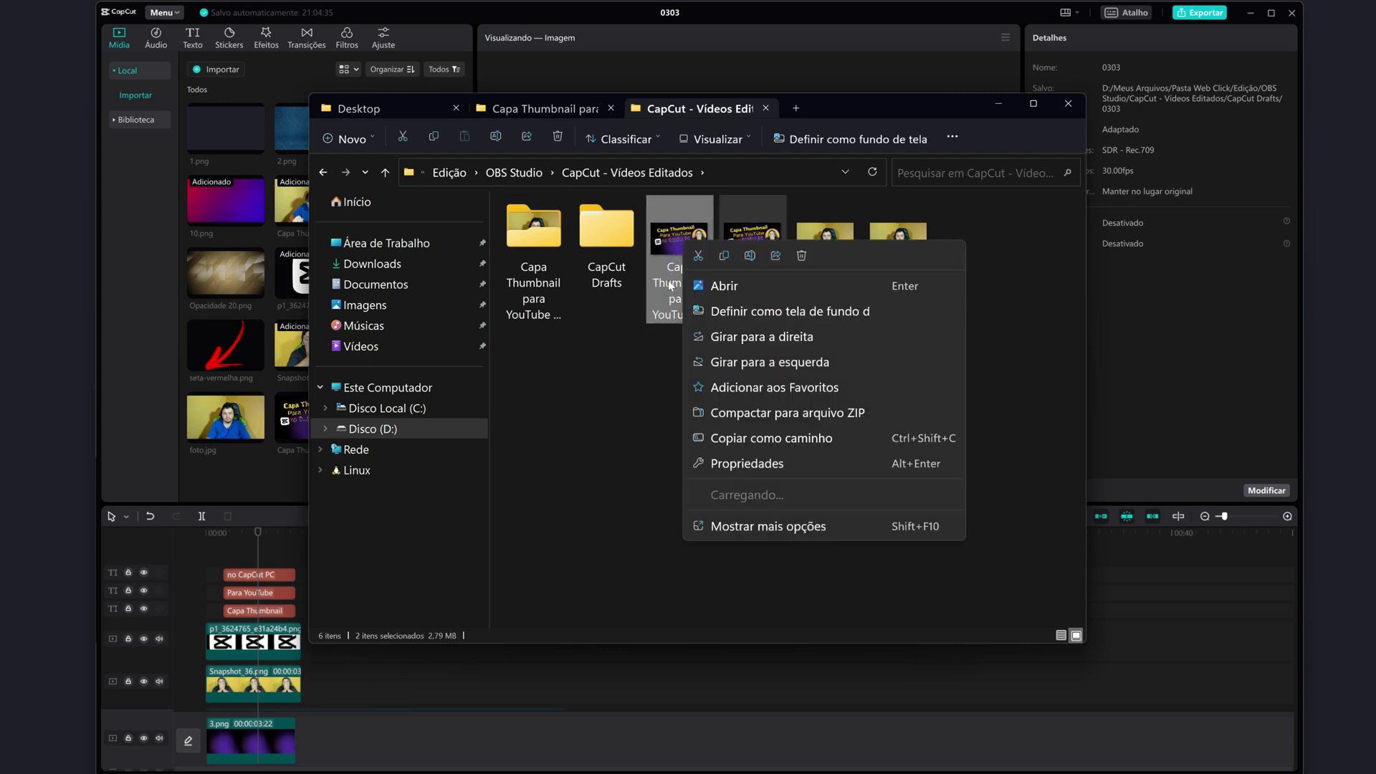
pyautogui.click(730, 287)
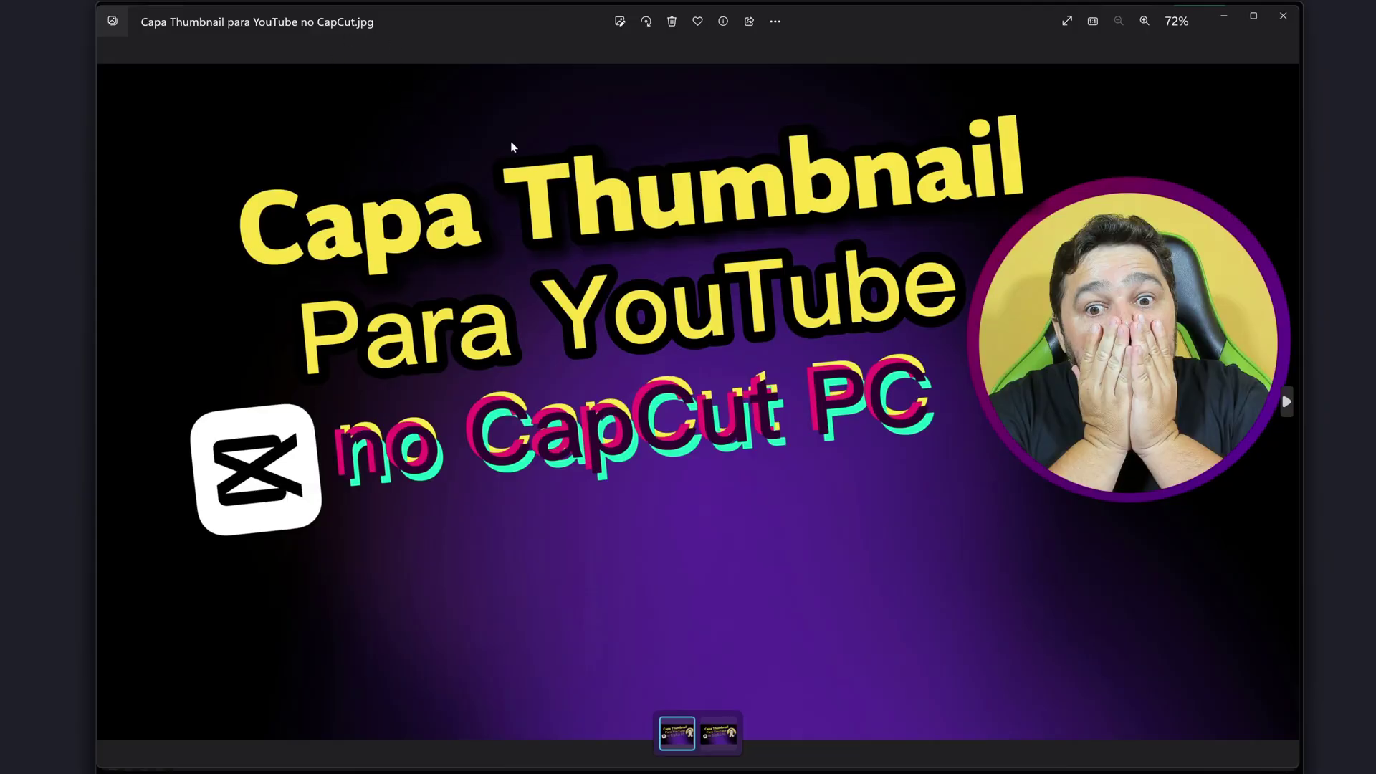
# Step: Switch the Photos viewer from the JPG thumbnail to its PNG version
pyautogui.click(712, 731)
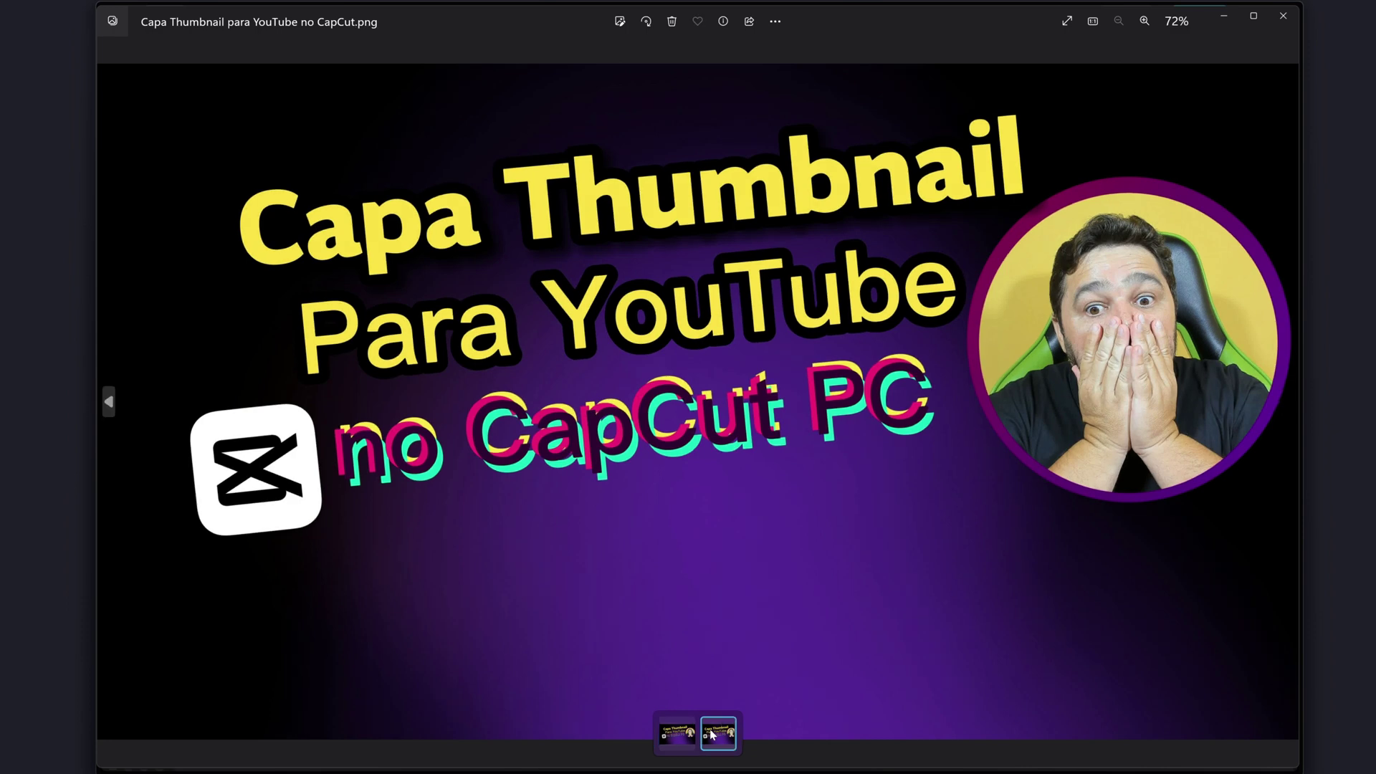